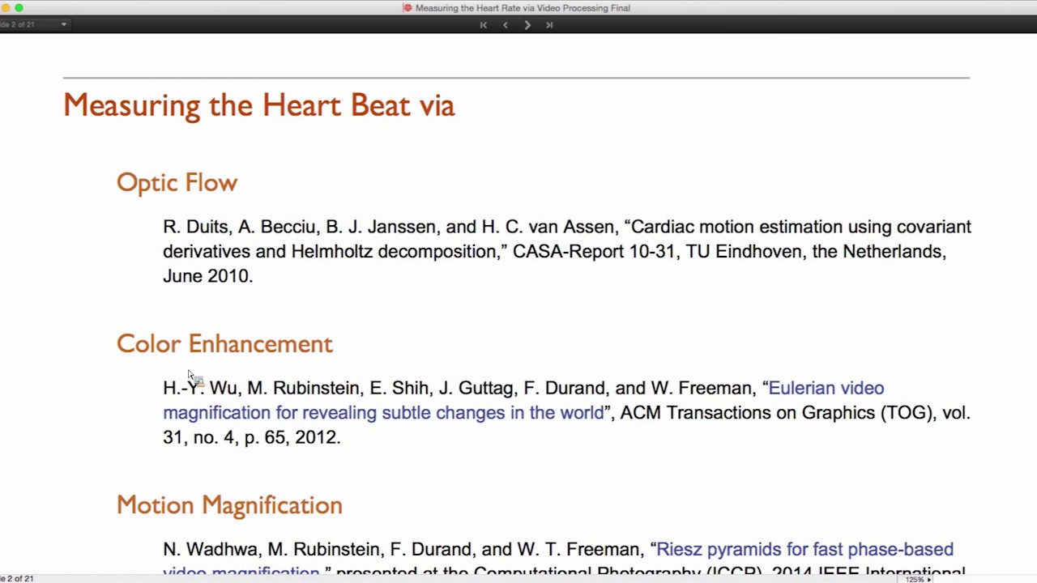
Move past the Motion Magnification heading and the MRI device slide to Optic Flow: Data Acquisition
{"action": "scroll", "coordinate": [158, 452], "scroll_direction": "down", "scroll_amount": 1}
{"action": "triple_click", "coordinate": [115, 466]}
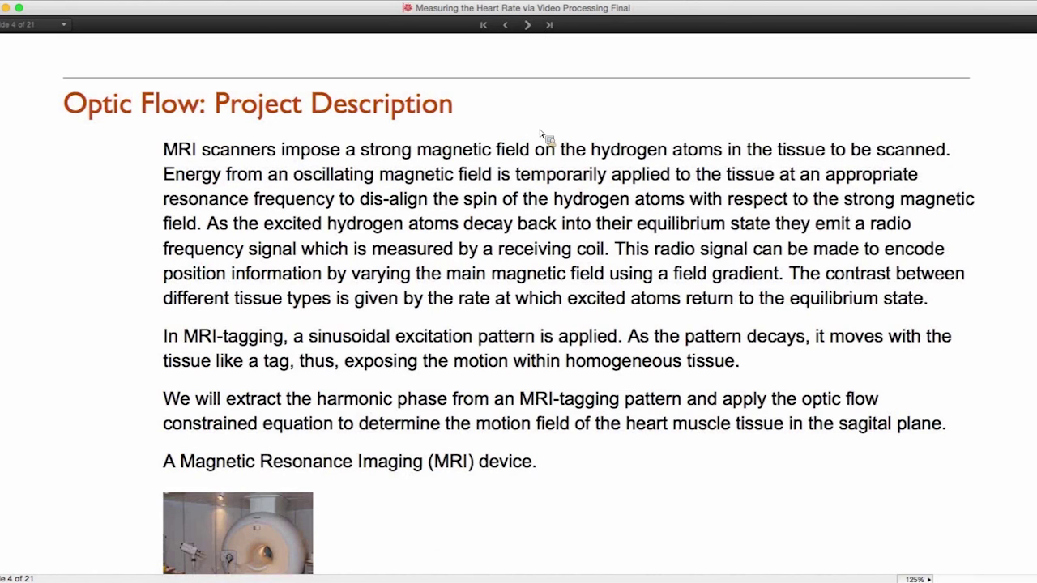
{"action": "scroll", "coordinate": [321, 443], "scroll_direction": "down", "scroll_amount": 2}
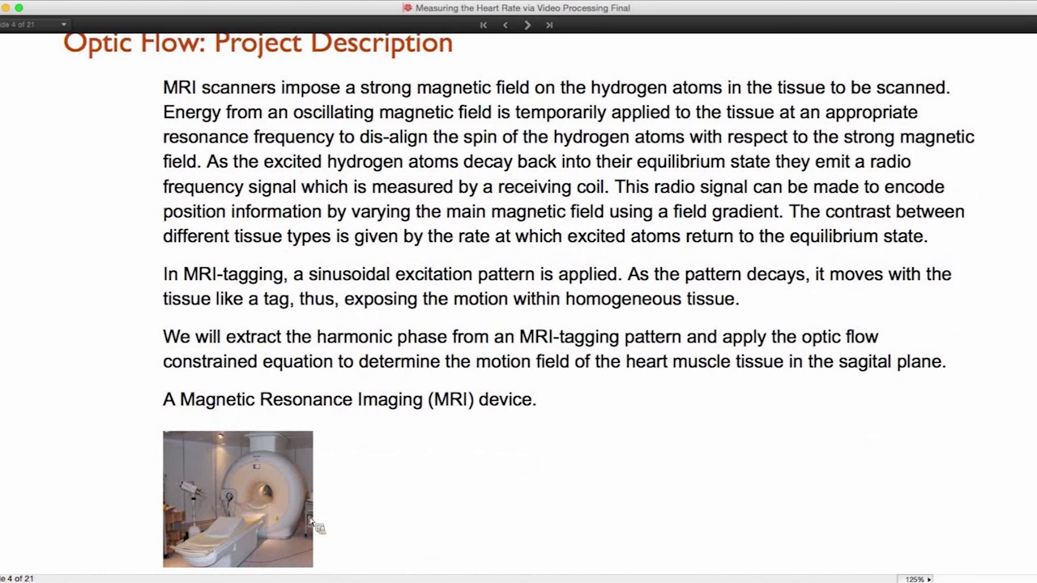
{"action": "left_click", "coordinate": [527, 26]}
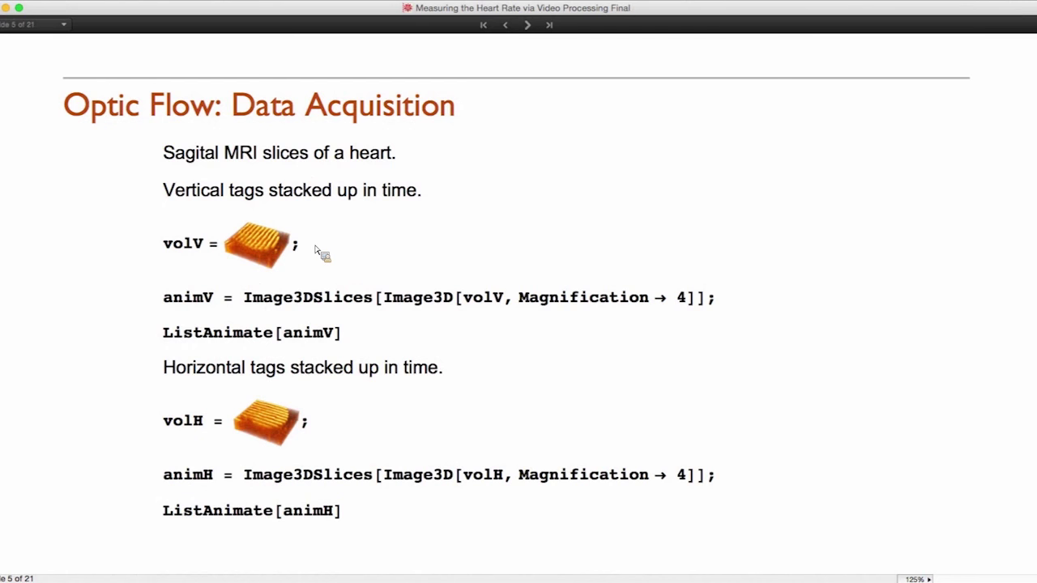
Evaluate volV, allowing the initialization cells to run, then evaluate animV for the vertical-tag MRI animation
{"action": "key", "text": "shift+Return"}
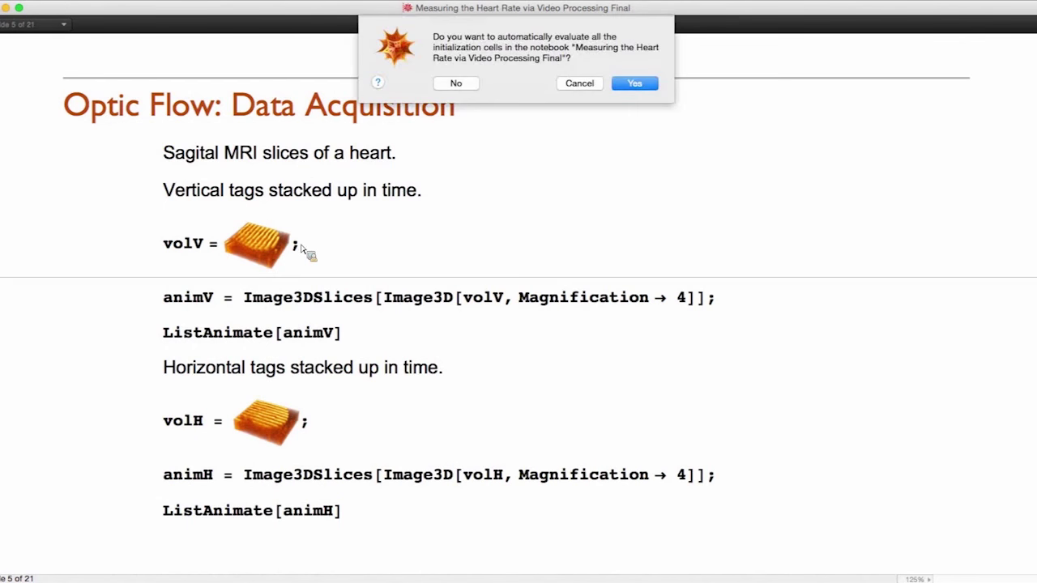
{"action": "left_click", "coordinate": [648, 85]}
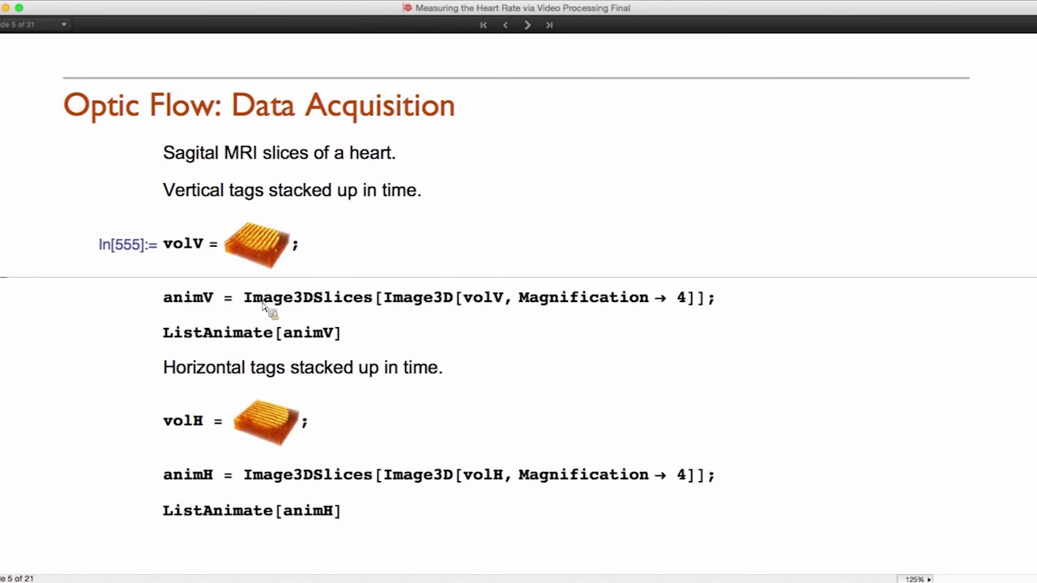
{"action": "left_click_drag", "start_coordinate": [263, 305], "coordinate": [371, 305]}
{"action": "key", "text": "shift+Return"}
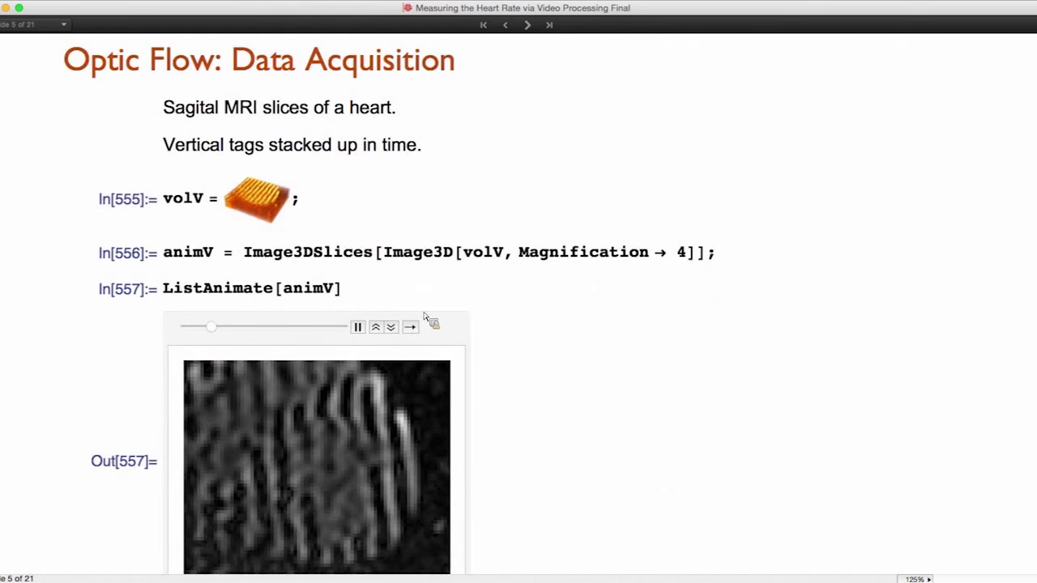
Evaluate volH, animH and ListAnimate[animH] to play the horizontal-tag MRI animation, then advance a slide
{"action": "scroll", "coordinate": [427, 320], "scroll_direction": "down", "scroll_amount": 5}
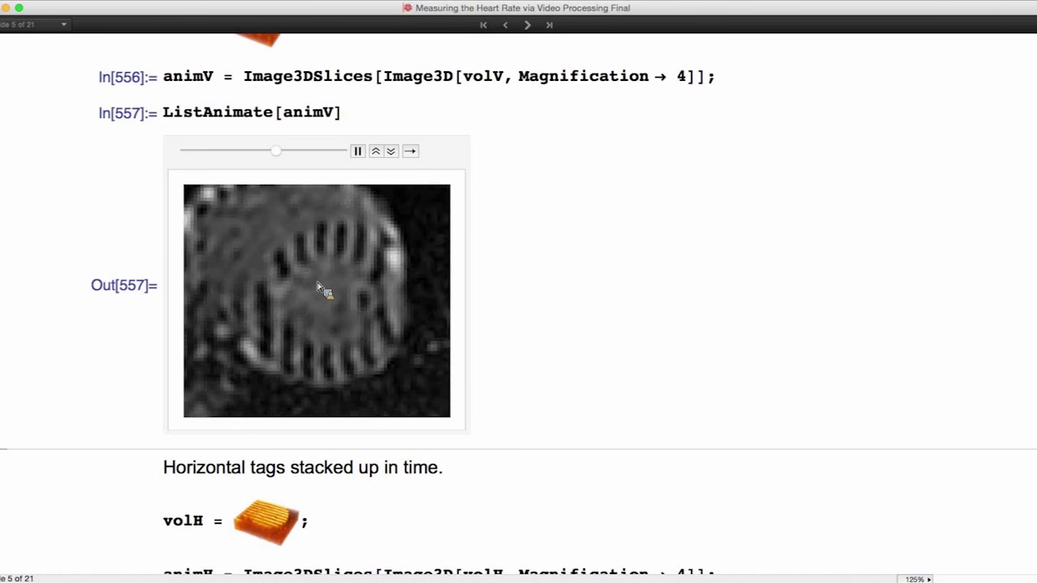
{"action": "scroll", "coordinate": [521, 394], "scroll_direction": "down", "scroll_amount": 2}
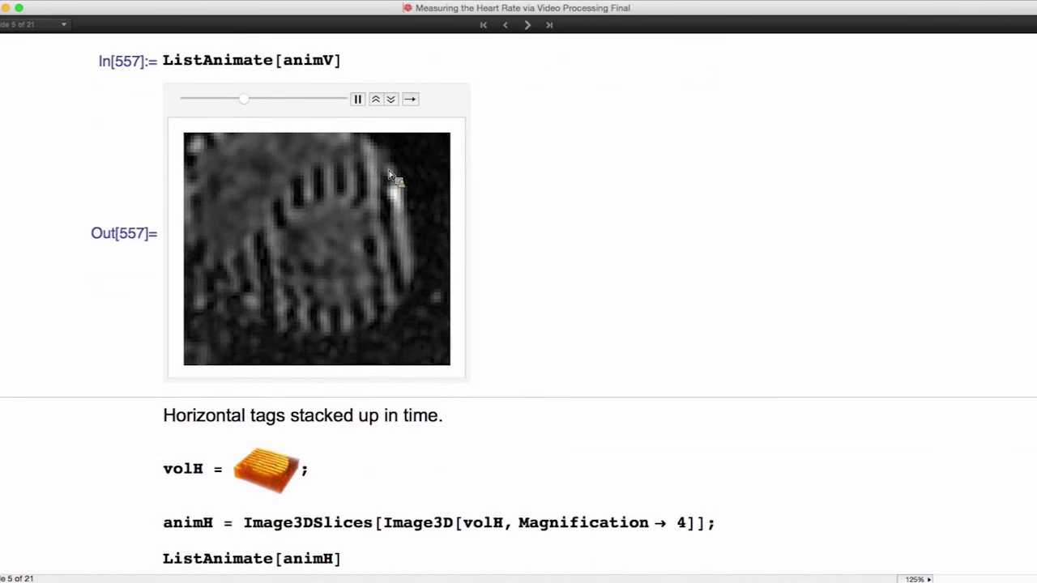
{"action": "left_click", "coordinate": [325, 476]}
{"action": "key", "text": "shift+Return"}
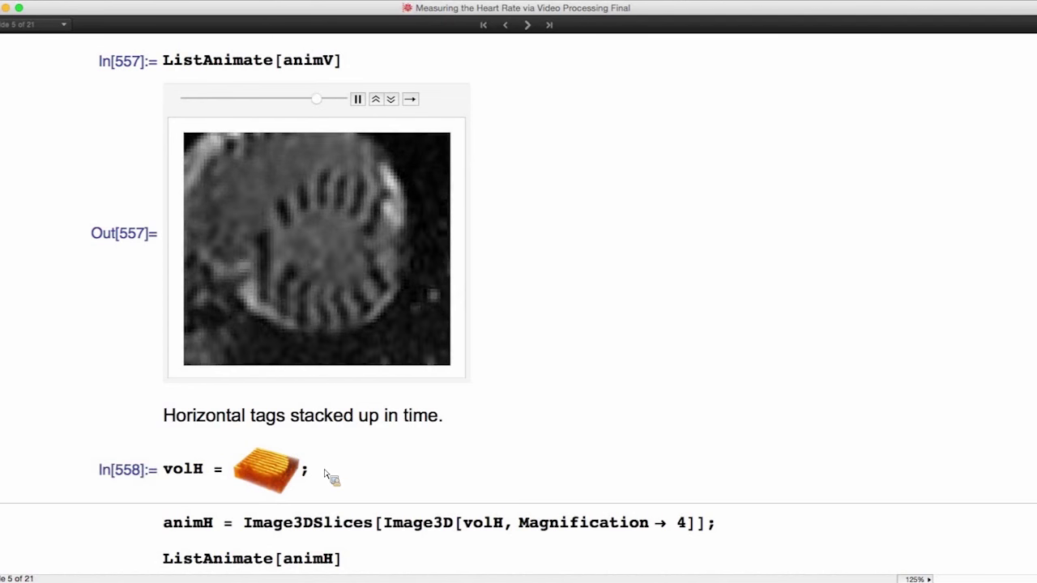
{"action": "left_click", "coordinate": [356, 531]}
{"action": "key", "text": "shift+Return"}
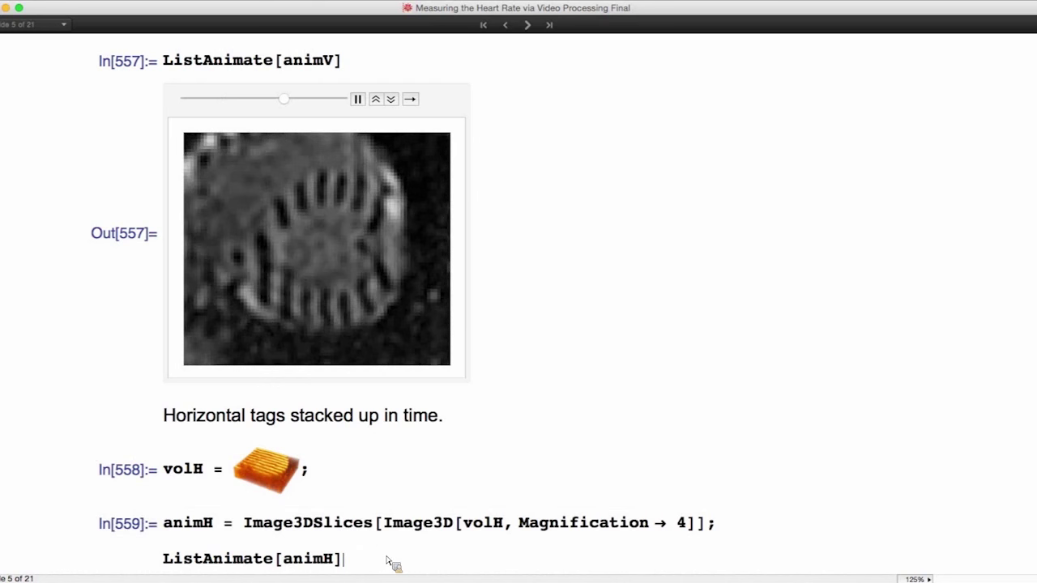
{"action": "key", "text": "shift+Return"}
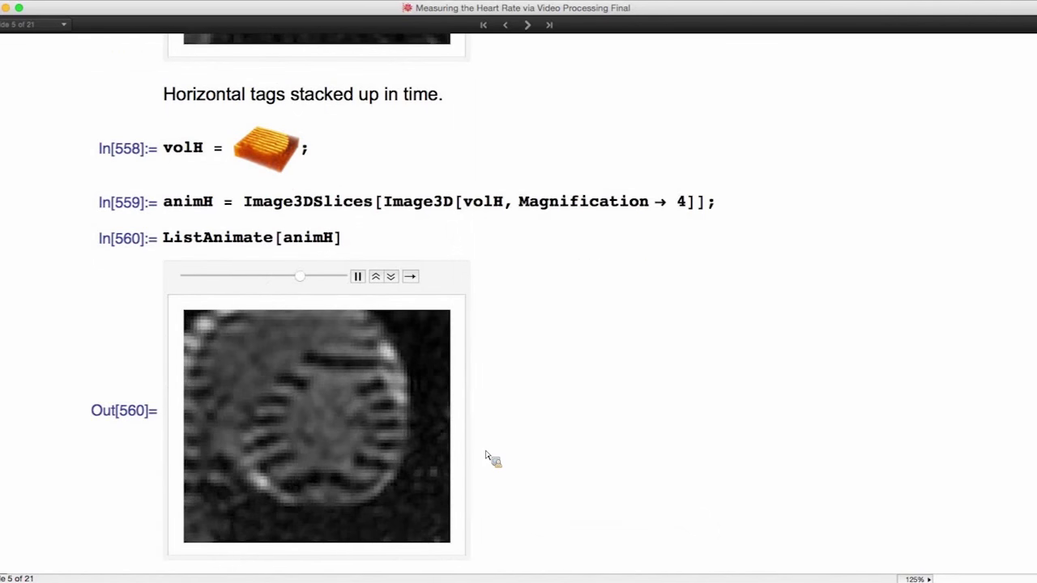
{"action": "left_click", "coordinate": [528, 26]}
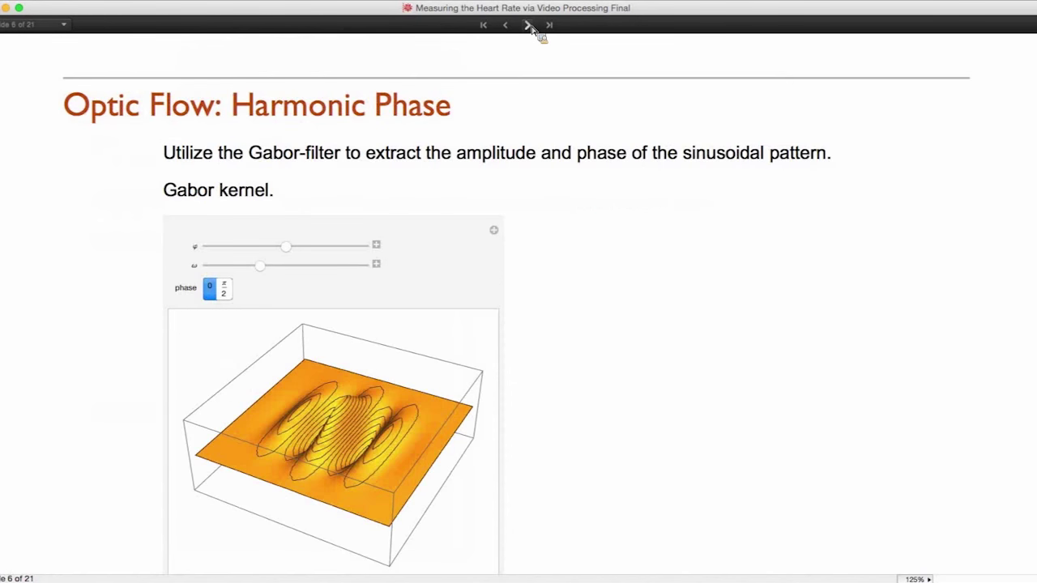
Rotate the Gabor kernel plot, adjust φ and raise ω, and toggle the phase to π/2 and back to 0
{"action": "scroll", "coordinate": [397, 213], "scroll_direction": "down", "scroll_amount": 2}
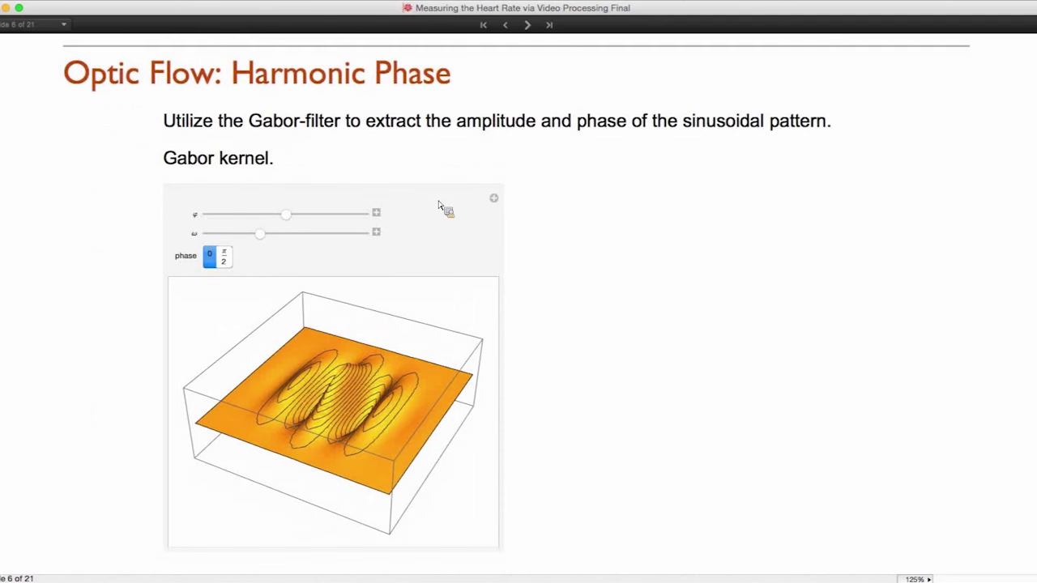
{"action": "scroll", "coordinate": [438, 206], "scroll_direction": "down", "scroll_amount": 3}
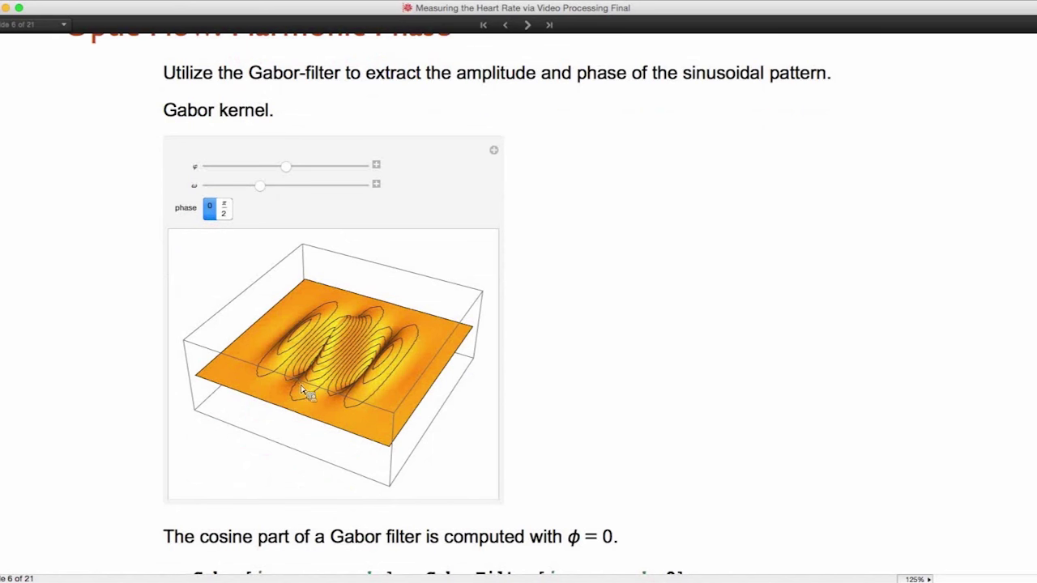
{"action": "mouse_move", "coordinate": [301, 390]}
{"action": "left_mouse_down"}
{"action": "mouse_move", "coordinate": [320, 372]}
{"action": "mouse_move", "coordinate": [308, 381]}
{"action": "left_mouse_up"}
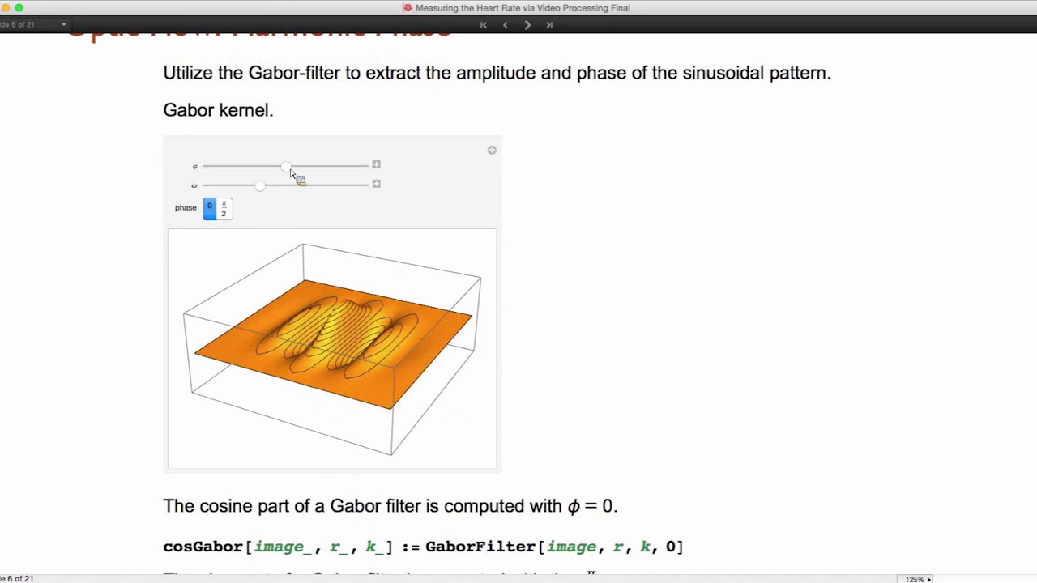
{"action": "left_click_drag", "start_coordinate": [293, 173], "coordinate": [225, 192]}
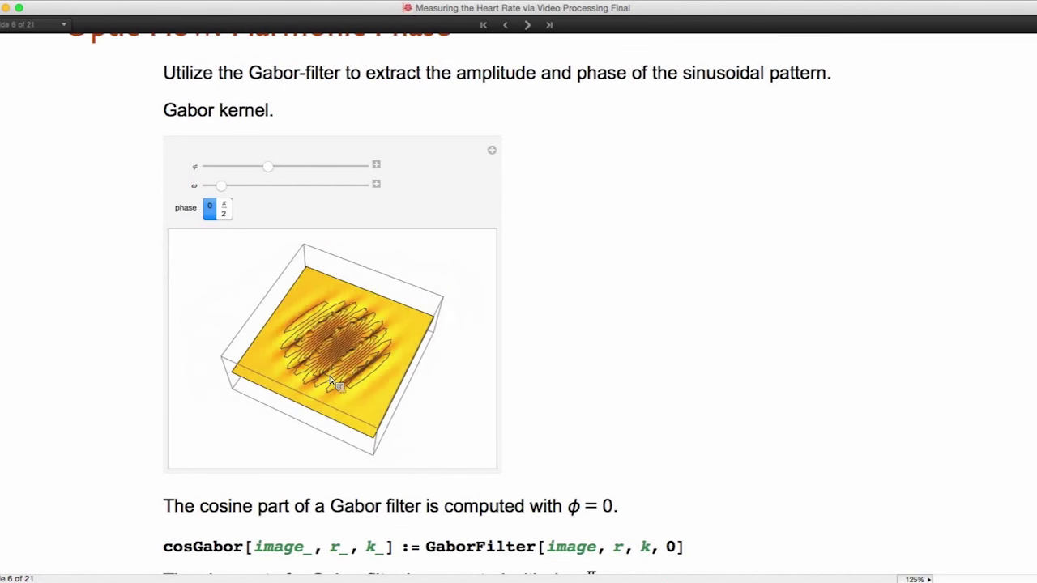
{"action": "left_click_drag", "start_coordinate": [243, 188], "coordinate": [283, 217]}
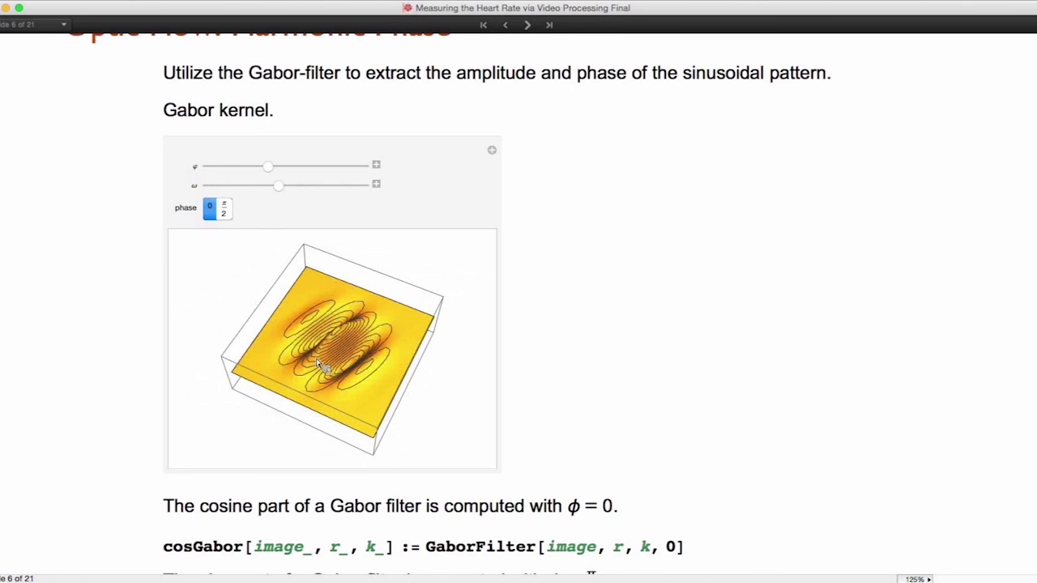
{"action": "left_click", "coordinate": [224, 209]}
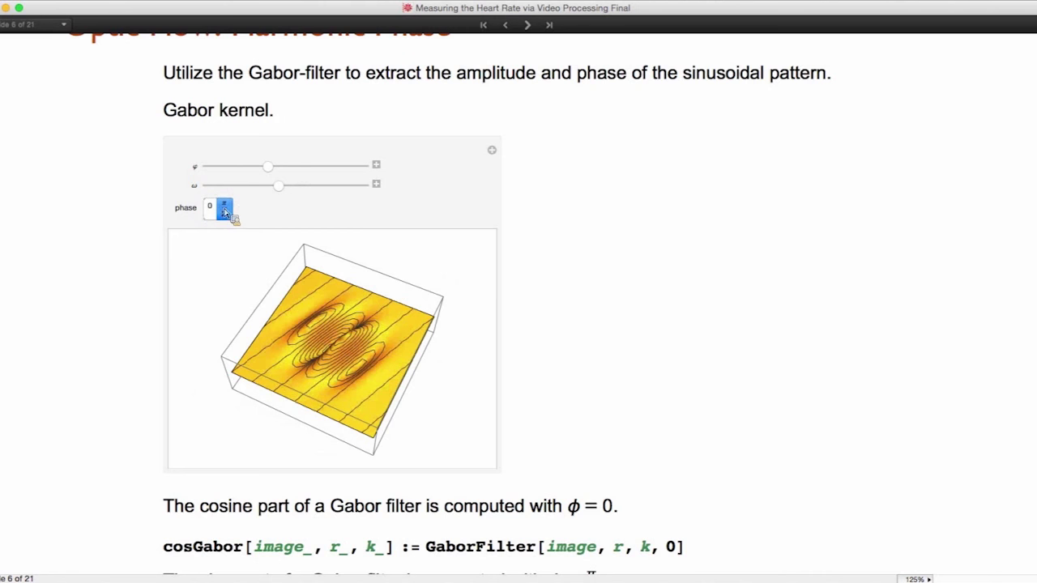
{"action": "left_click", "coordinate": [211, 209]}
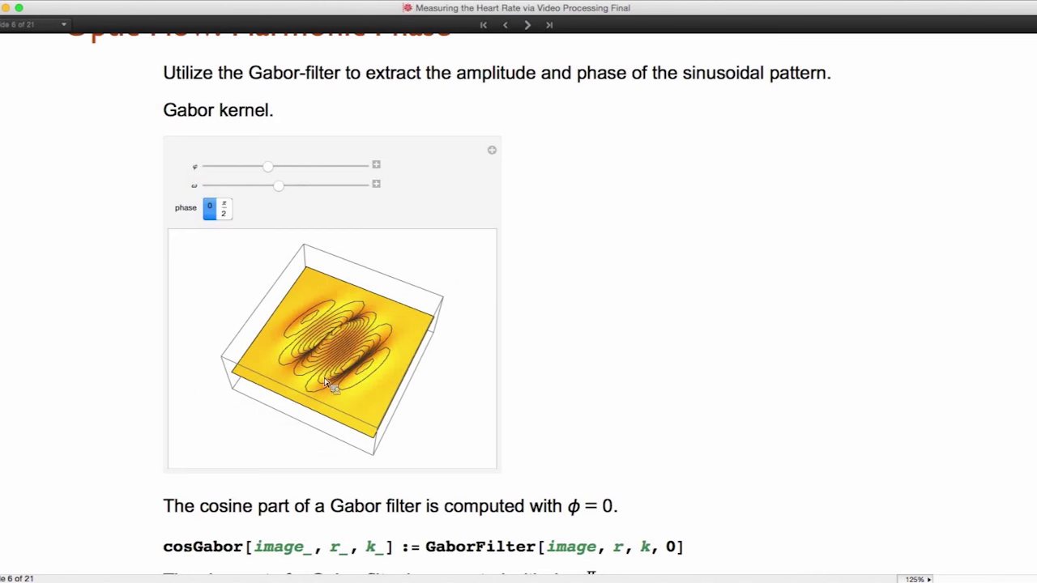
Evaluate the cosGabor, sinGabor and gaborAmplitude definitions
{"action": "scroll", "coordinate": [326, 382], "scroll_direction": "down", "scroll_amount": 5}
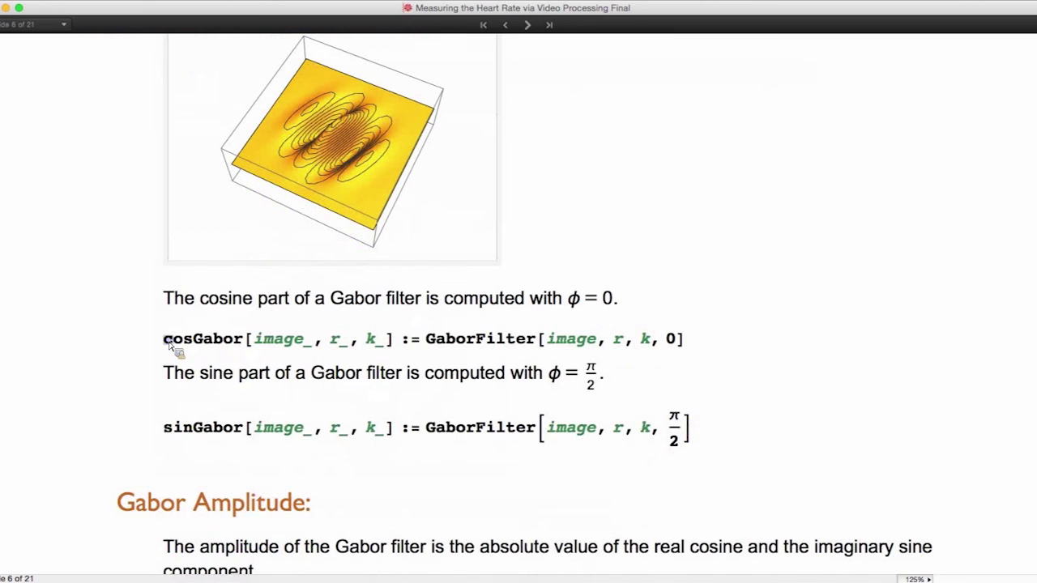
{"action": "left_click_drag", "start_coordinate": [166, 347], "coordinate": [239, 352]}
{"action": "key", "text": "shift+Return"}
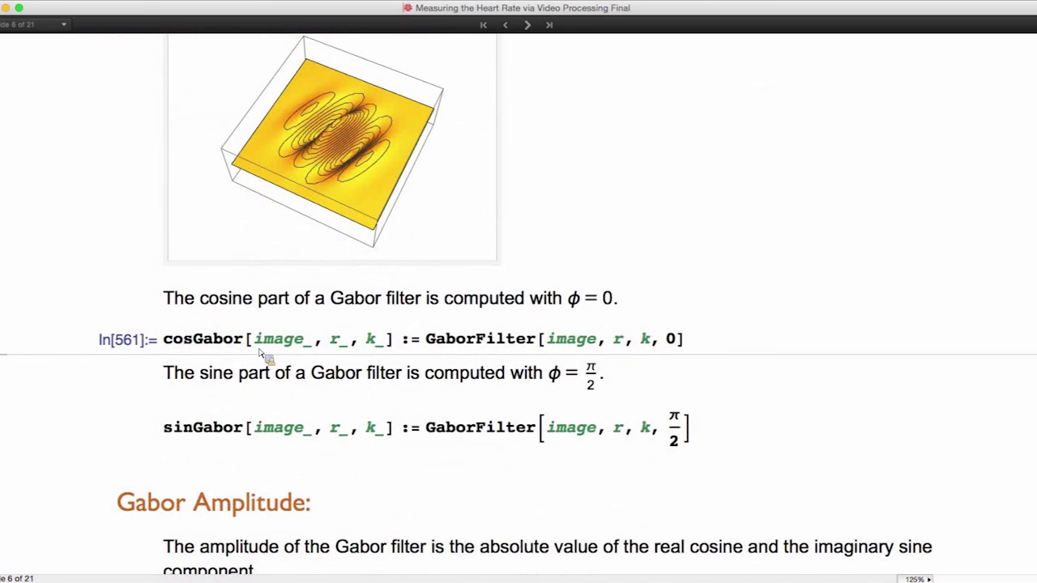
{"action": "left_click_drag", "start_coordinate": [166, 438], "coordinate": [248, 442]}
{"action": "key", "text": "shift+Return"}
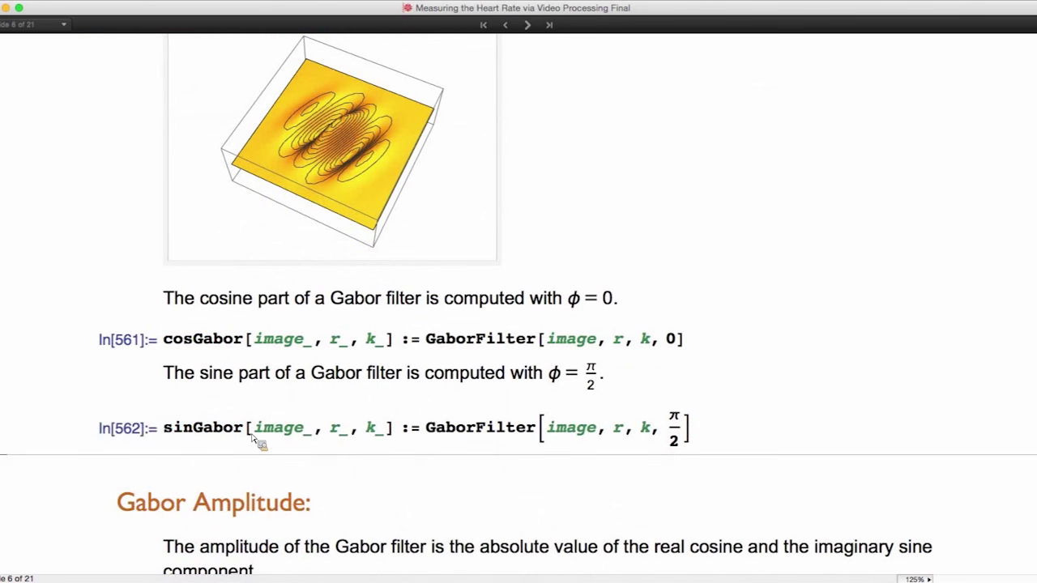
{"action": "scroll", "coordinate": [359, 412], "scroll_direction": "down", "scroll_amount": 5}
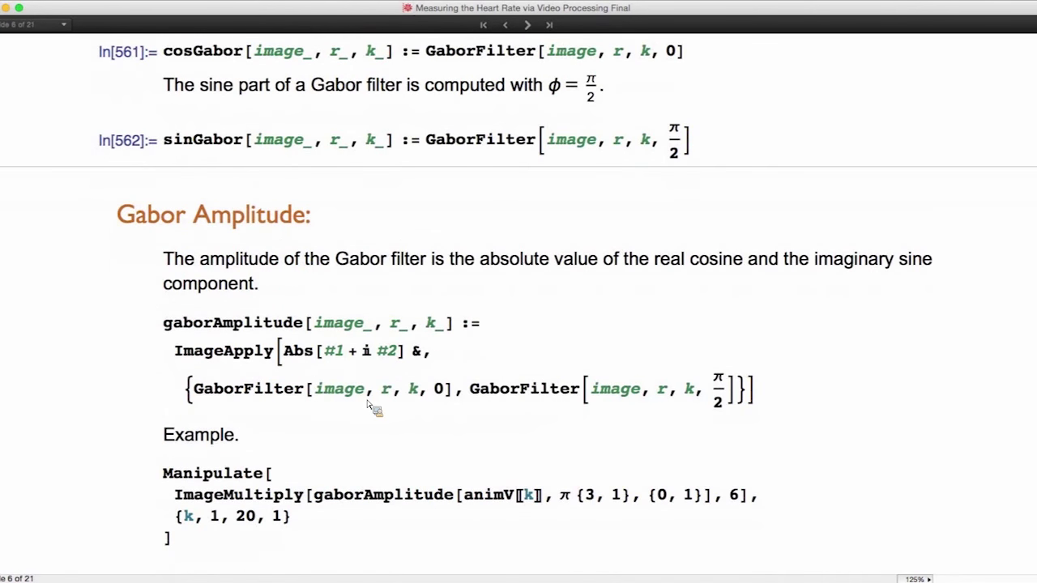
{"action": "triple_click", "coordinate": [295, 353]}
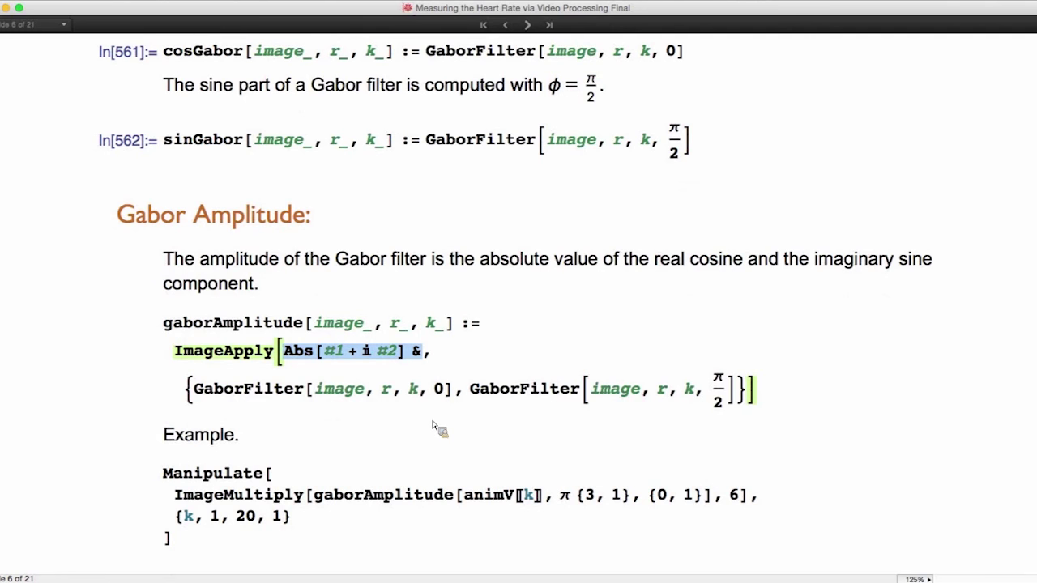
{"action": "key", "text": "shift+Return"}
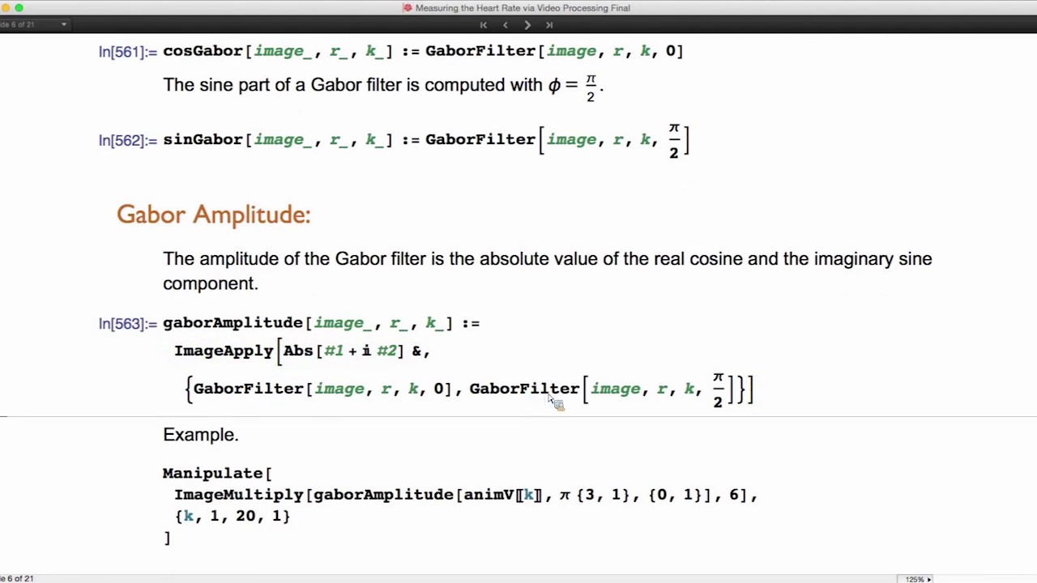
Run the Gabor amplitude Manipulate and move its k slider across different MRI frames
{"action": "left_click", "coordinate": [314, 481]}
{"action": "key", "text": "shift+Return"}
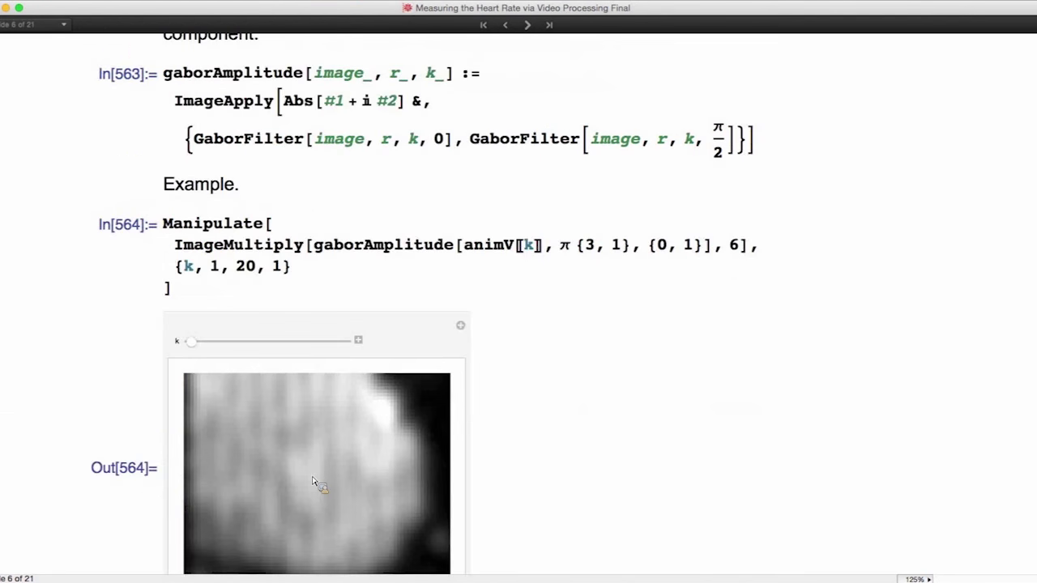
{"action": "scroll", "coordinate": [314, 481], "scroll_direction": "down", "scroll_amount": 3}
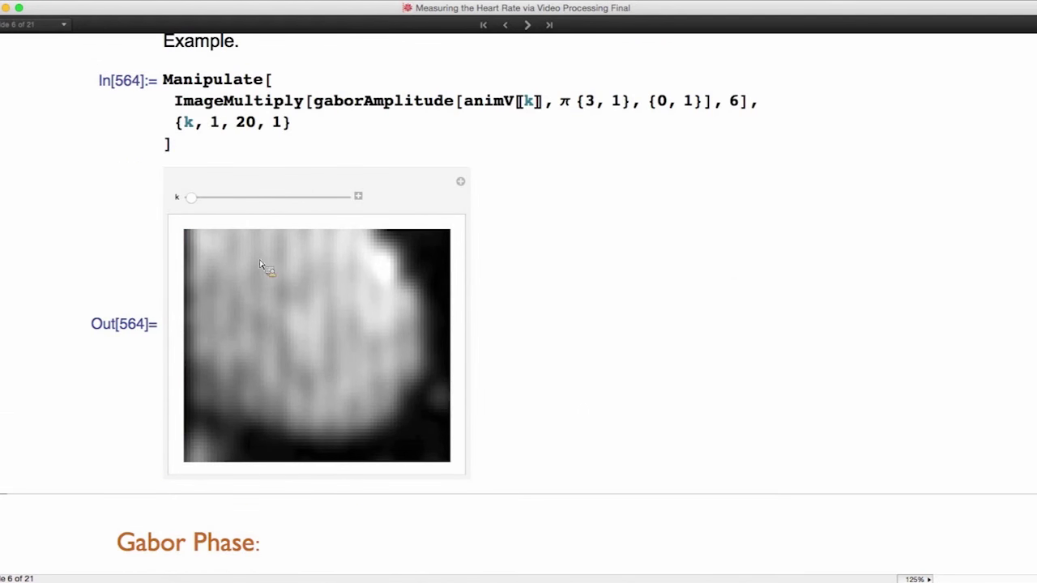
{"action": "left_click_drag", "start_coordinate": [193, 201], "coordinate": [248, 208]}
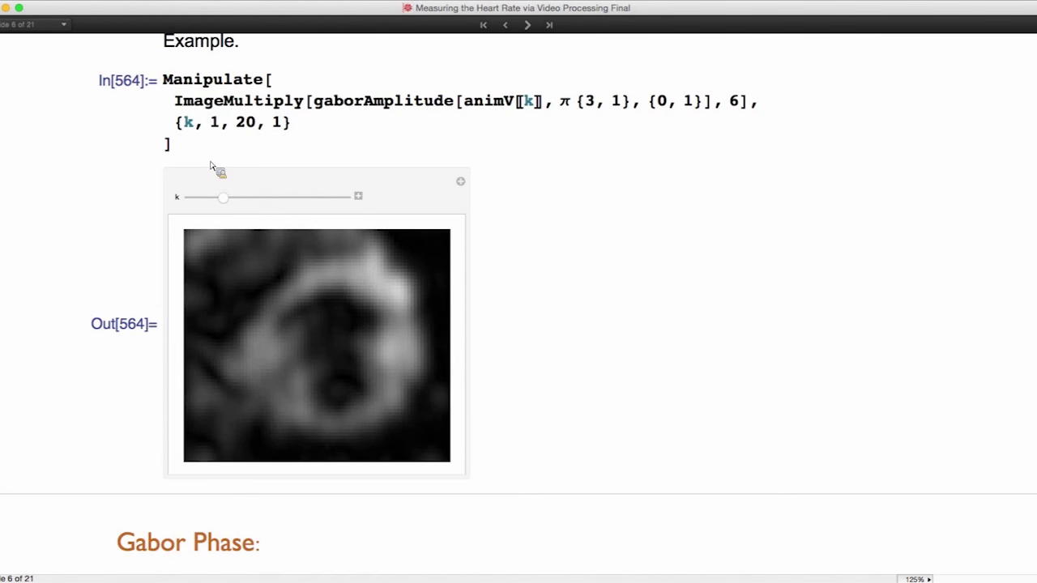
{"action": "mouse_move", "coordinate": [223, 199]}
{"action": "left_mouse_down"}
{"action": "mouse_move", "coordinate": [230, 208]}
{"action": "mouse_move", "coordinate": [195, 205]}
{"action": "mouse_move", "coordinate": [237, 207]}
{"action": "left_mouse_up"}
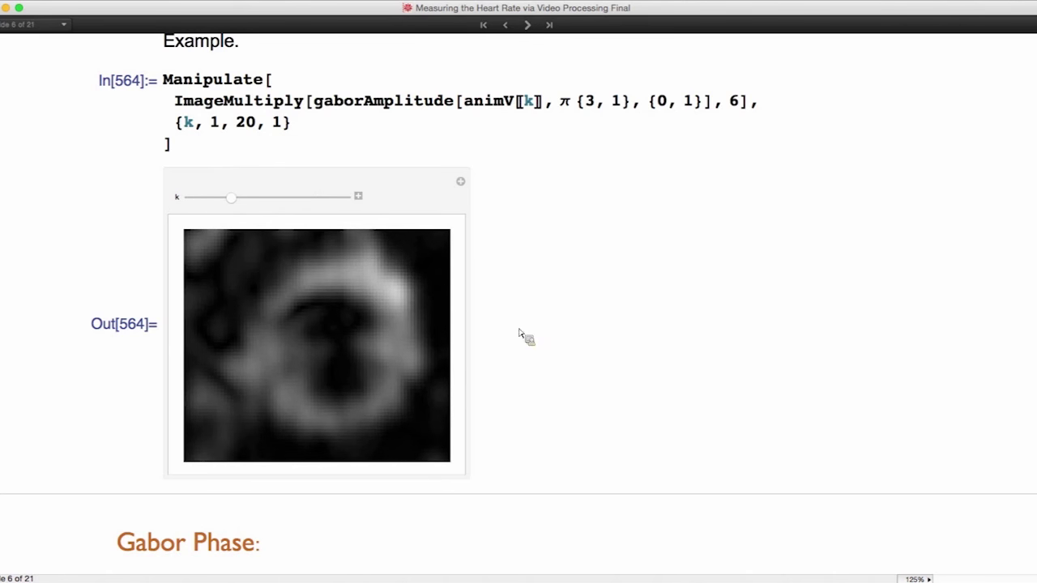
Evaluate the gaborPhase definition, using Arg of the complex sum #1 + ⅈ #2
{"action": "scroll", "coordinate": [561, 345], "scroll_direction": "down", "scroll_amount": 4}
{"action": "scroll", "coordinate": [528, 378], "scroll_direction": "down", "scroll_amount": 5}
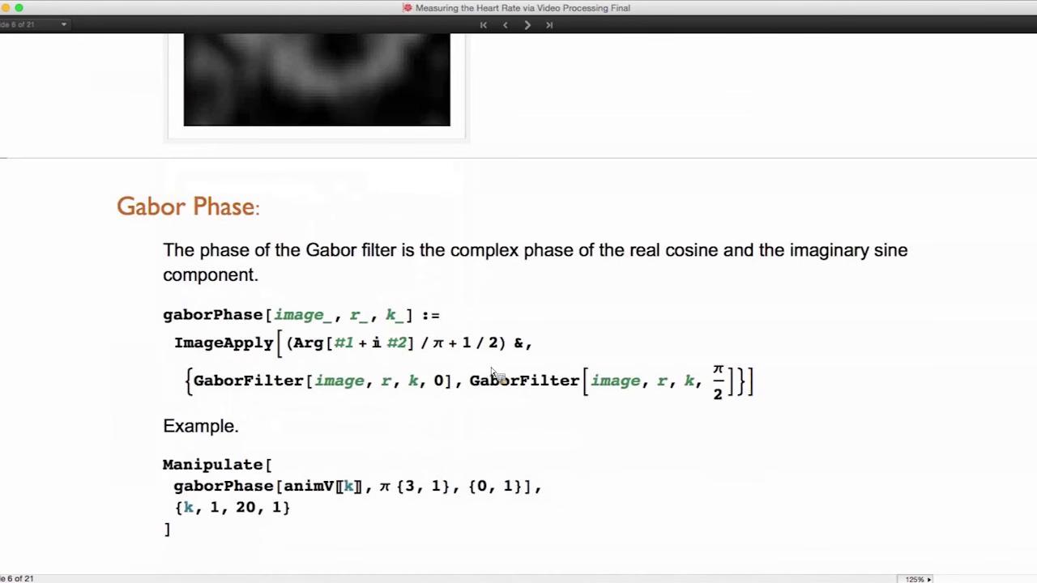
{"action": "left_click", "coordinate": [480, 332]}
{"action": "key", "text": "shift+Return"}
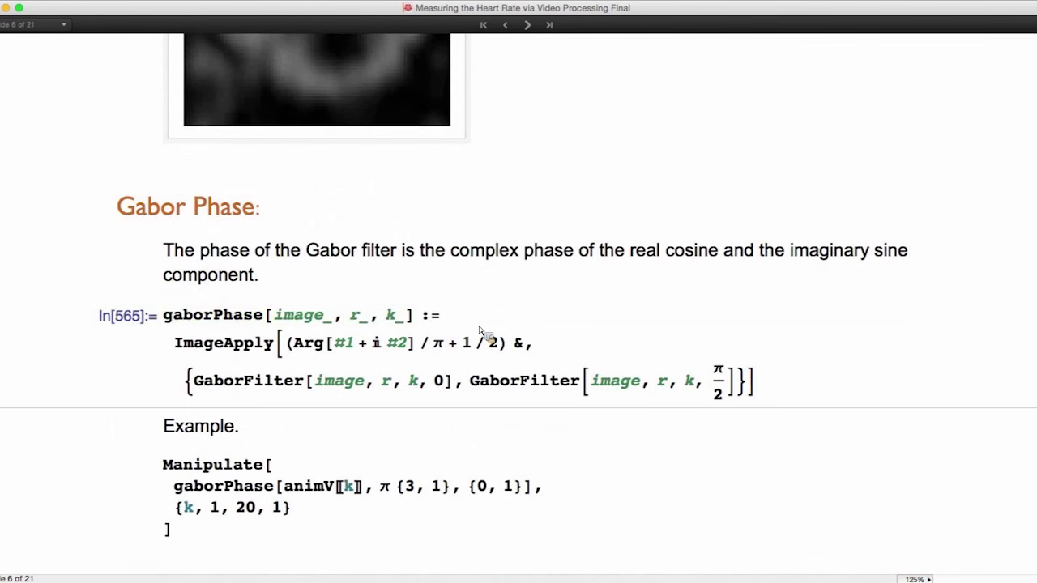
{"action": "scroll", "coordinate": [234, 413], "scroll_direction": "down", "scroll_amount": 1}
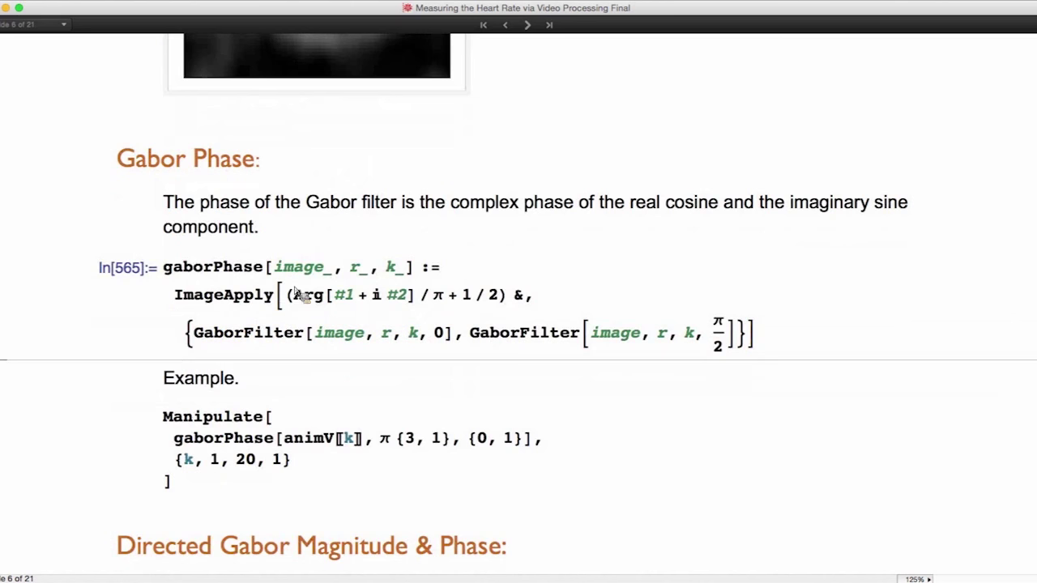
{"action": "scroll", "coordinate": [306, 295], "scroll_direction": "down", "scroll_amount": 1}
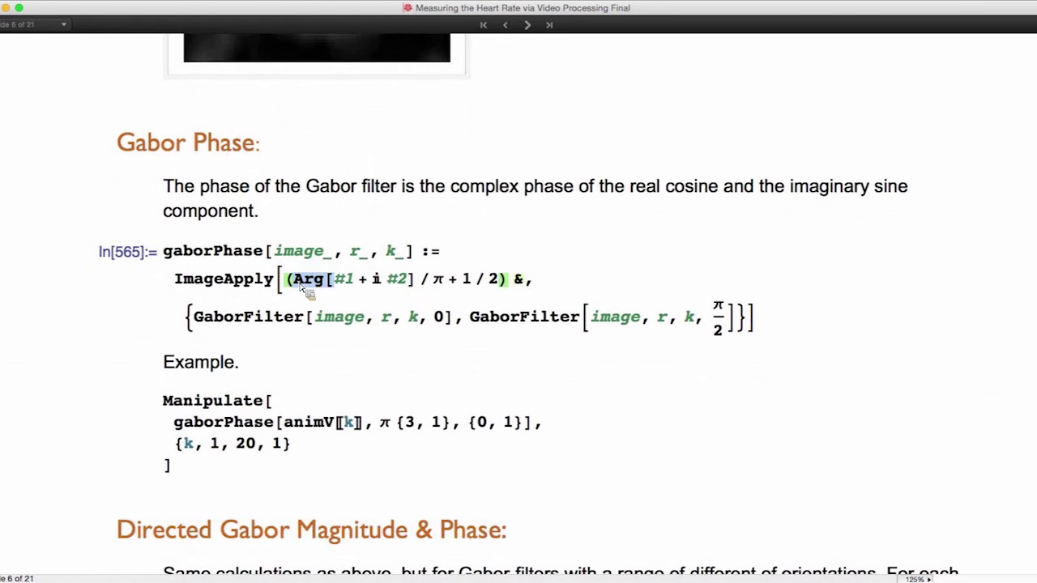
{"action": "left_click", "coordinate": [339, 285]}
{"action": "left_click_drag", "start_coordinate": [342, 286], "coordinate": [422, 288]}
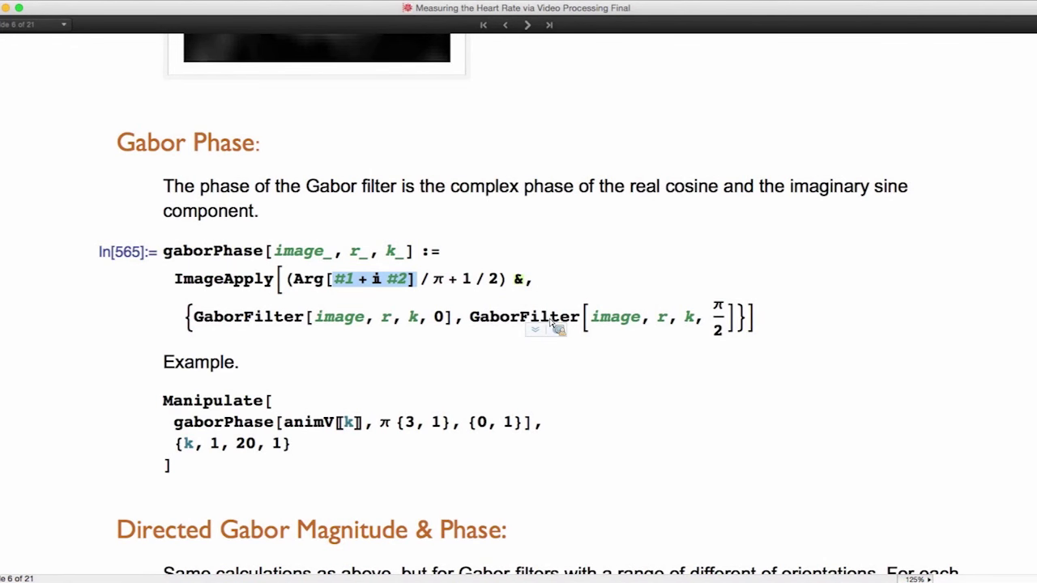
{"action": "key", "text": "shift+Return"}
Run the phase Manipulate example and sweep k up to frame 20
{"action": "left_click", "coordinate": [326, 411]}
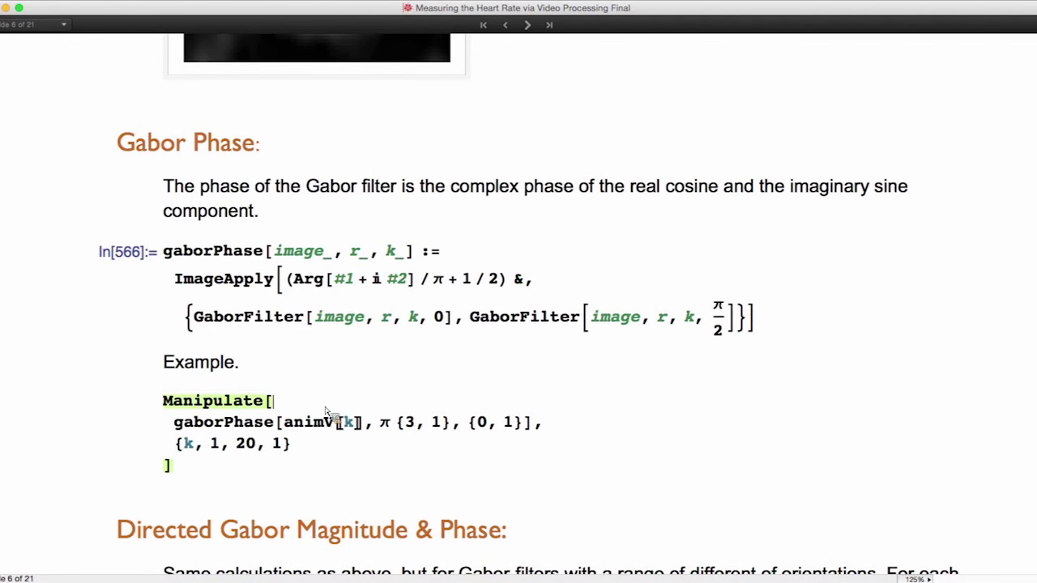
{"action": "key", "text": "shift+Return"}
{"action": "scroll", "coordinate": [563, 389], "scroll_direction": "down", "scroll_amount": 8}
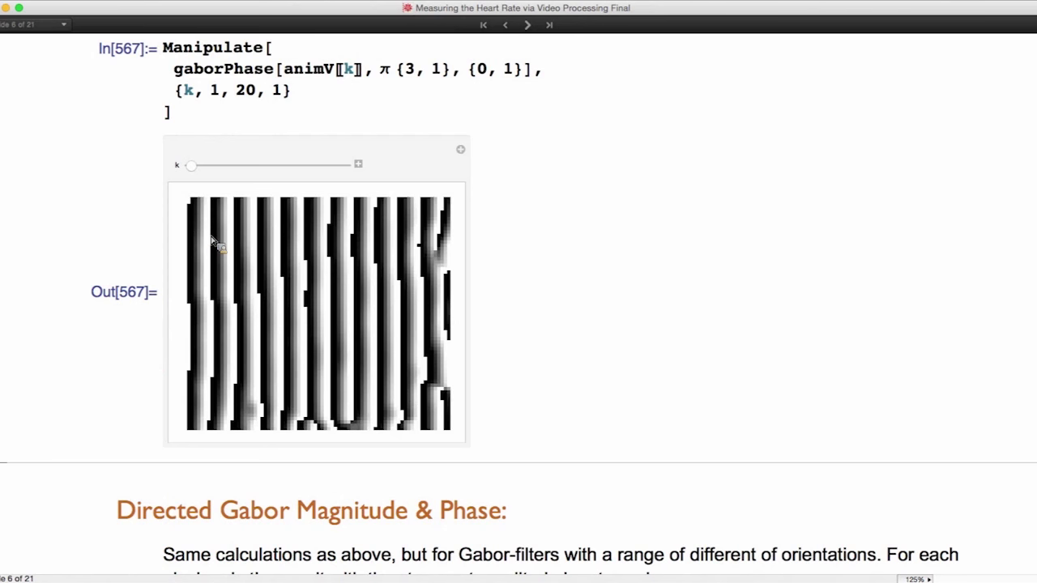
{"action": "left_click_drag", "start_coordinate": [196, 170], "coordinate": [345, 167]}
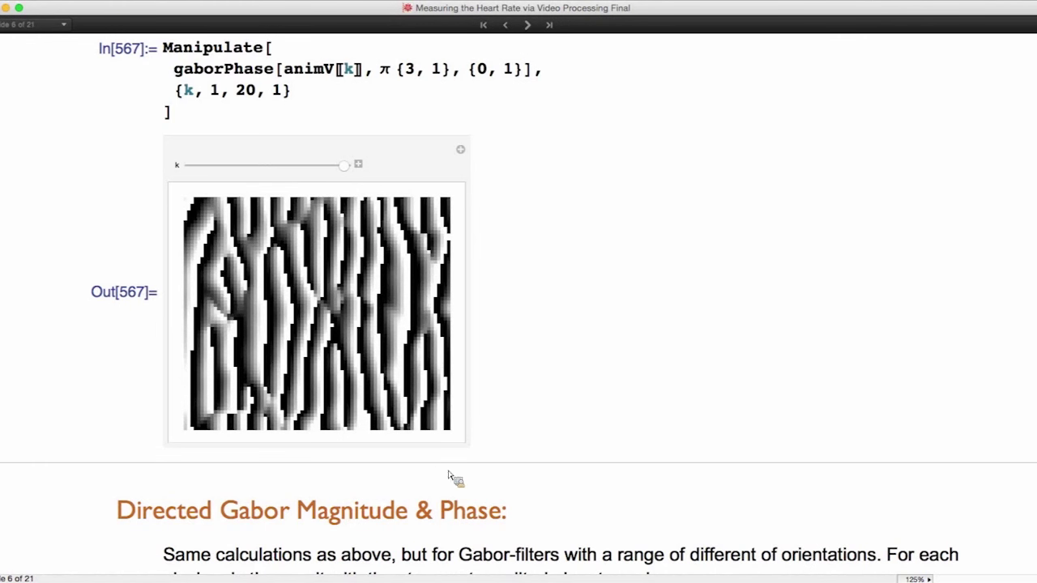
Evaluate the gaborDirected definition
{"action": "scroll", "coordinate": [445, 481], "scroll_direction": "down", "scroll_amount": 5}
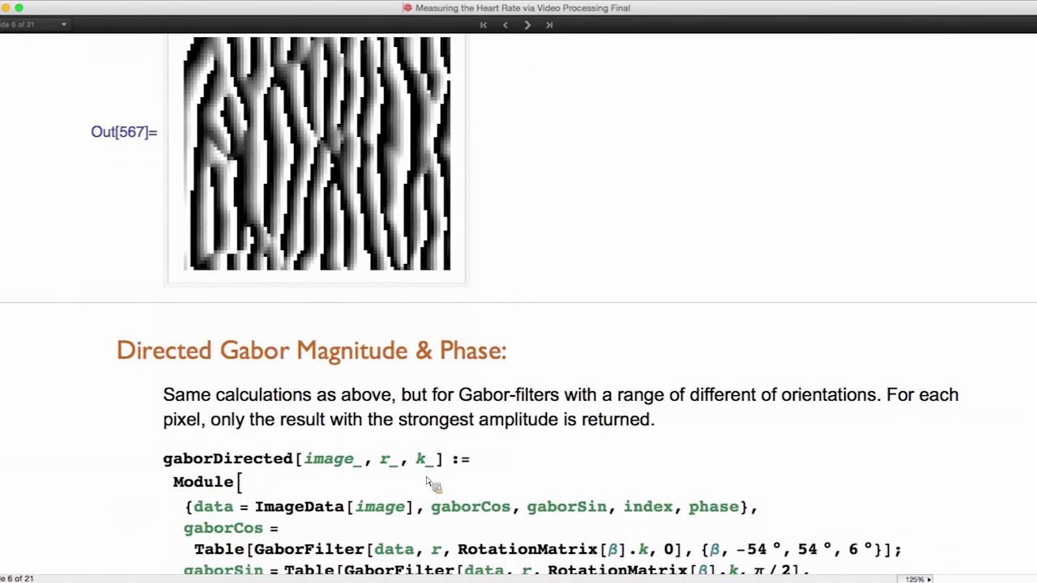
{"action": "scroll", "coordinate": [430, 483], "scroll_direction": "down", "scroll_amount": 8}
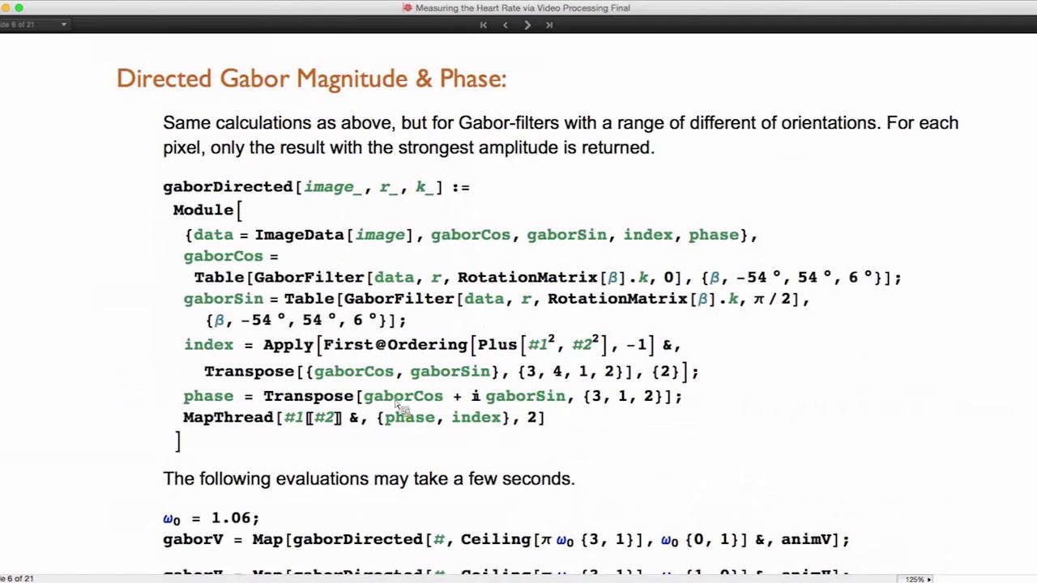
{"action": "key", "text": "shift+Return"}
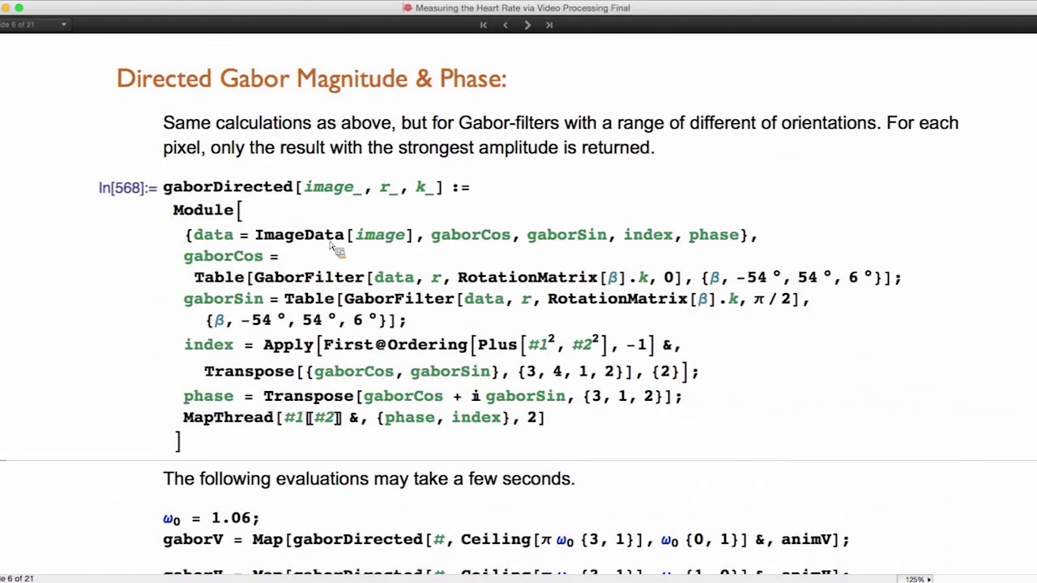
Compute ω0 = 1.06, gaborV, gaborH, phaseV, phaseH and amplitude, and animate the vertical phase
{"action": "scroll", "coordinate": [374, 381], "scroll_direction": "down", "scroll_amount": 7}
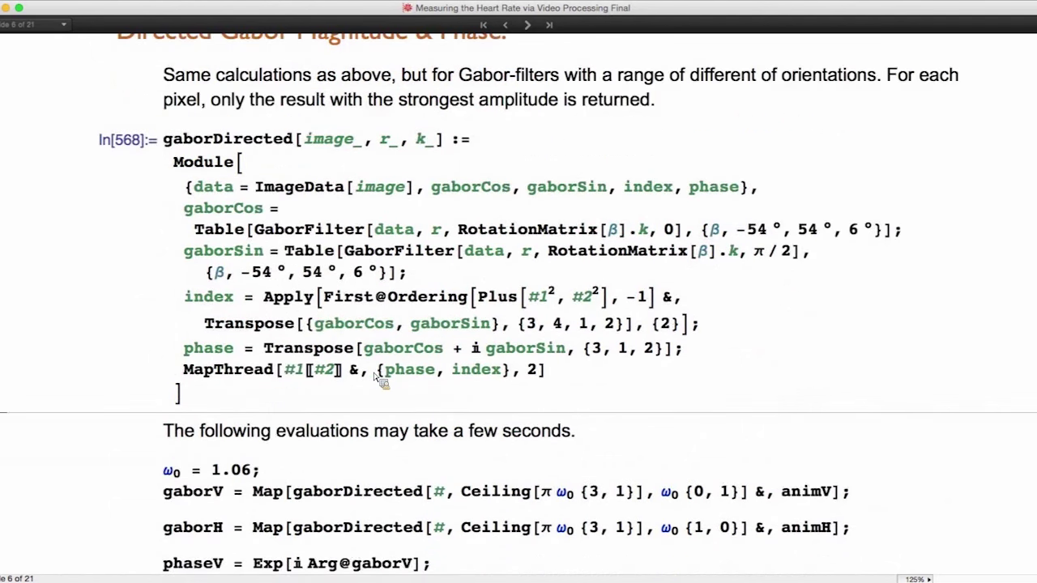
{"action": "scroll", "coordinate": [374, 380], "scroll_direction": "down", "scroll_amount": 2}
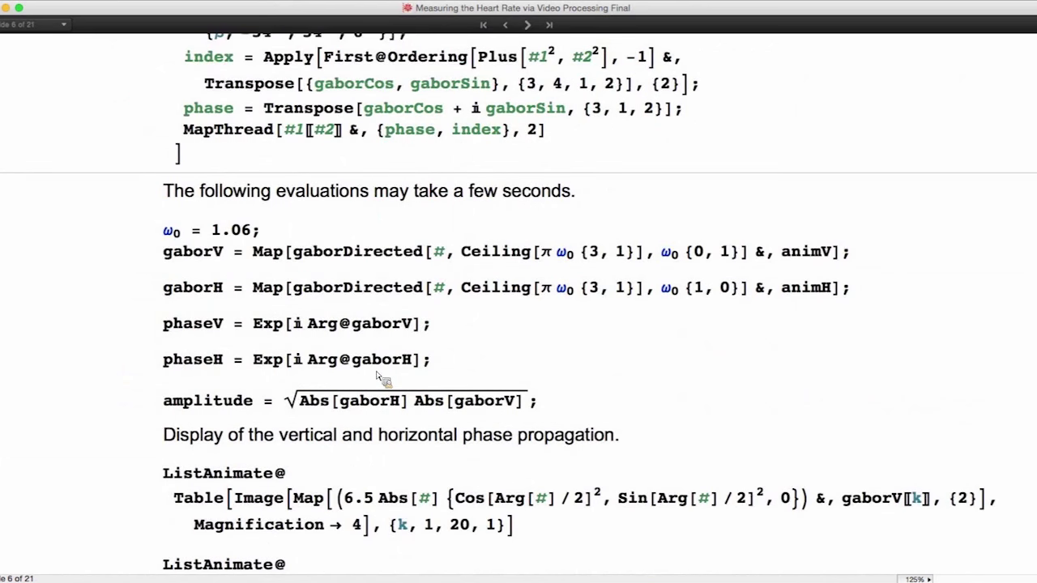
{"action": "left_click", "coordinate": [272, 236]}
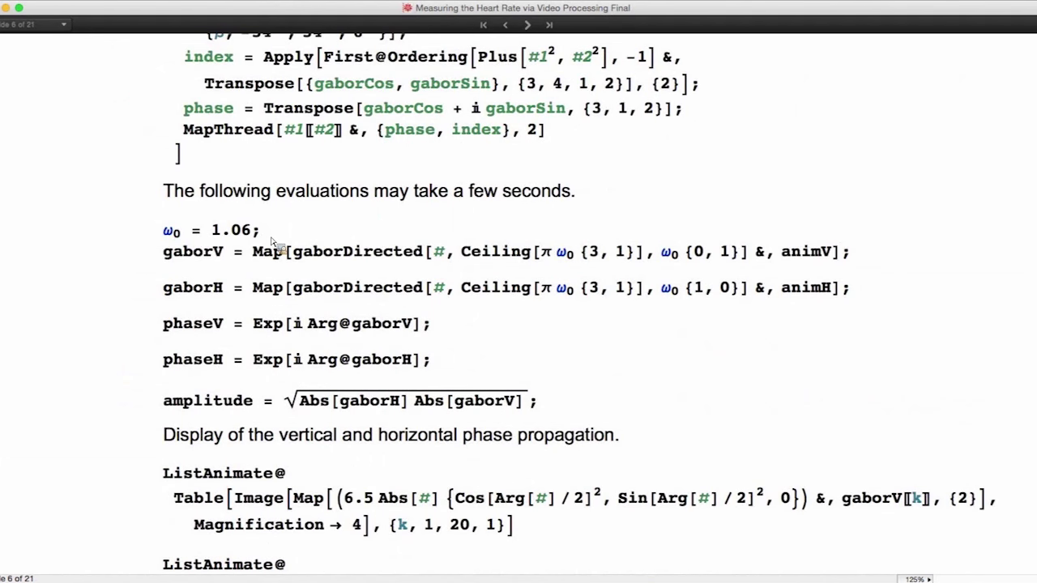
{"action": "key", "text": "shift+Return"}
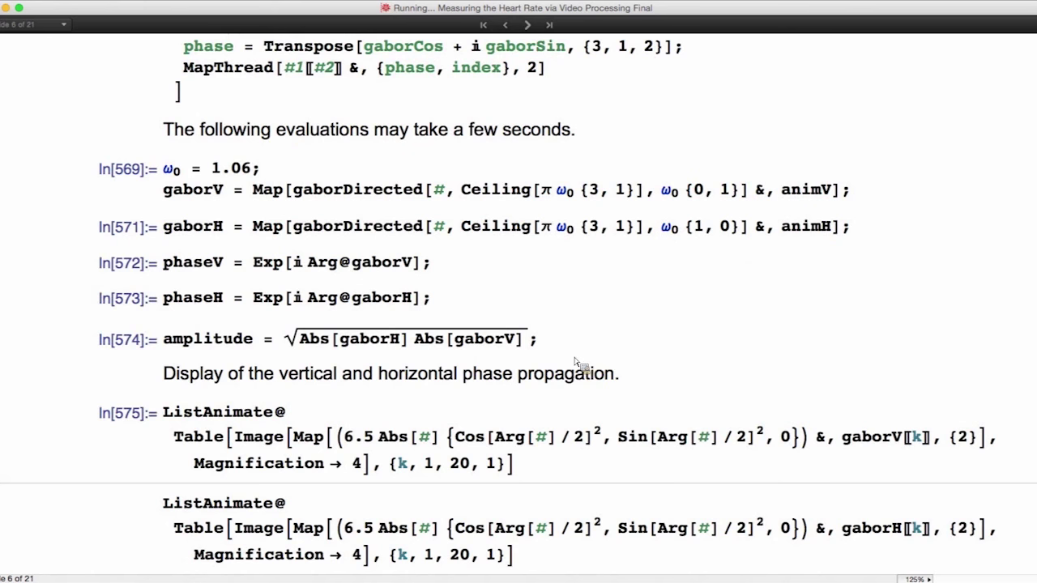
Run the horizontal phase ListAnimate, then advance to the Optic Flow Constrained Equation slide
{"action": "scroll", "coordinate": [332, 290], "scroll_direction": "down", "scroll_amount": 4}
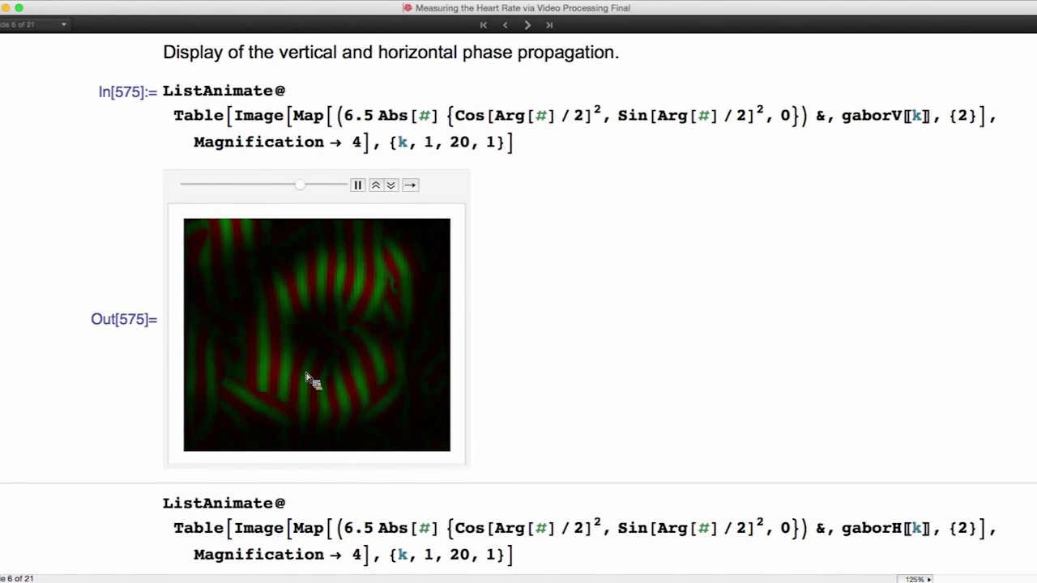
{"action": "double_click", "coordinate": [344, 525]}
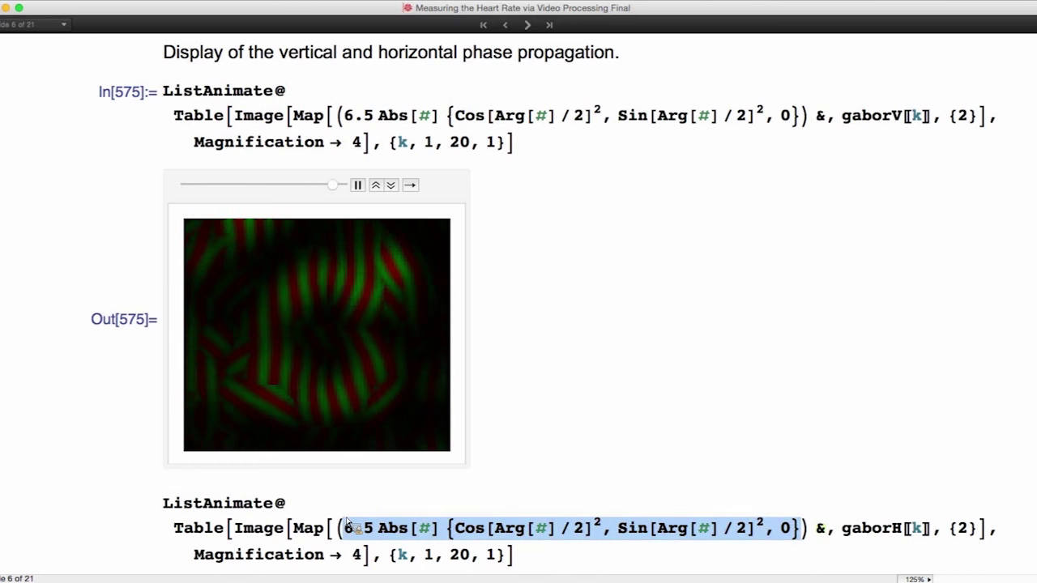
{"action": "key", "text": "shift+Return"}
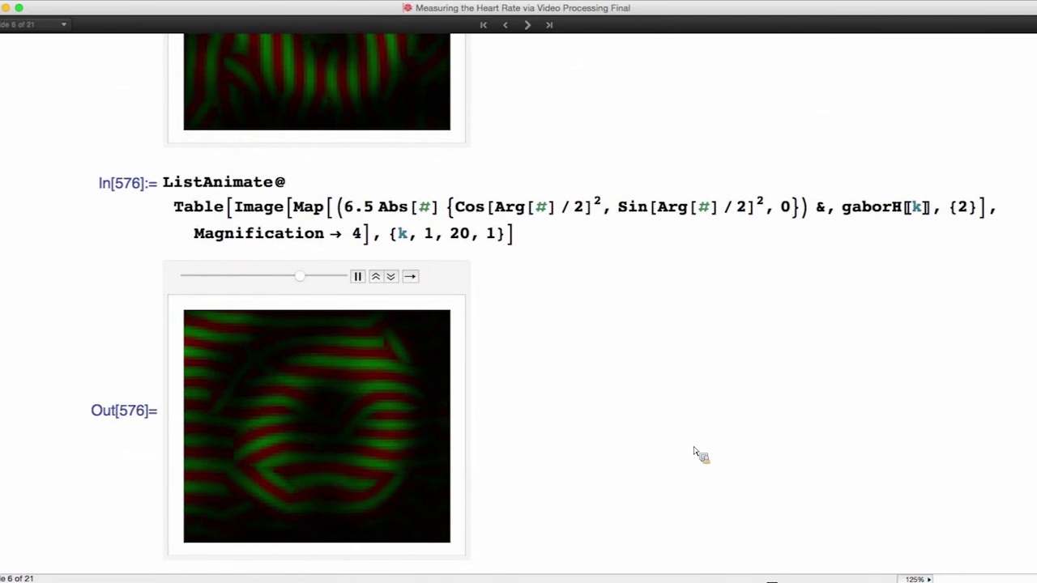
{"action": "left_click", "coordinate": [527, 25]}
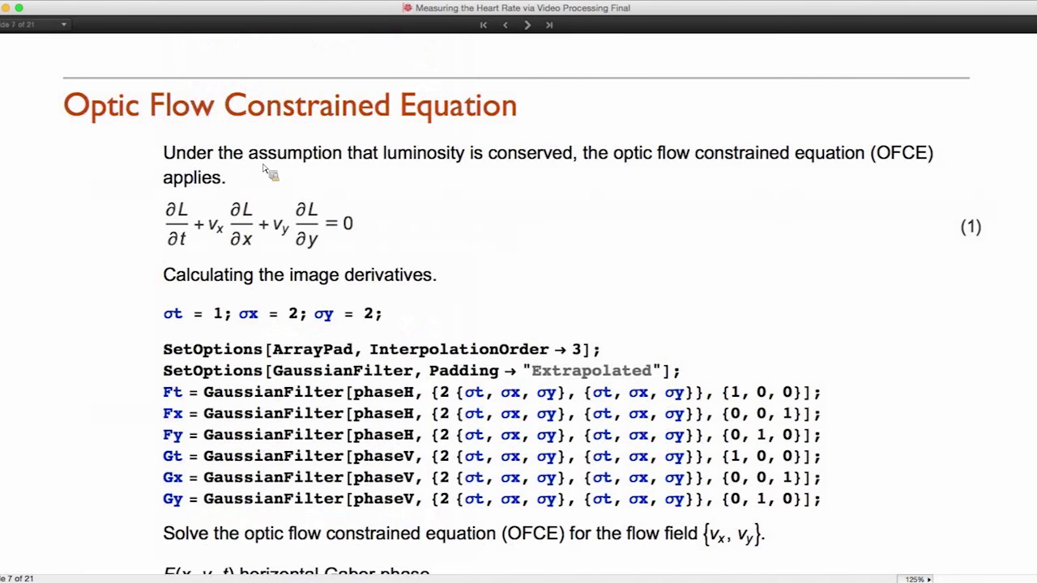
Highlight the luminosity conservation sentence and then the whole OFCE equation
{"action": "left_click_drag", "start_coordinate": [251, 159], "coordinate": [578, 166]}
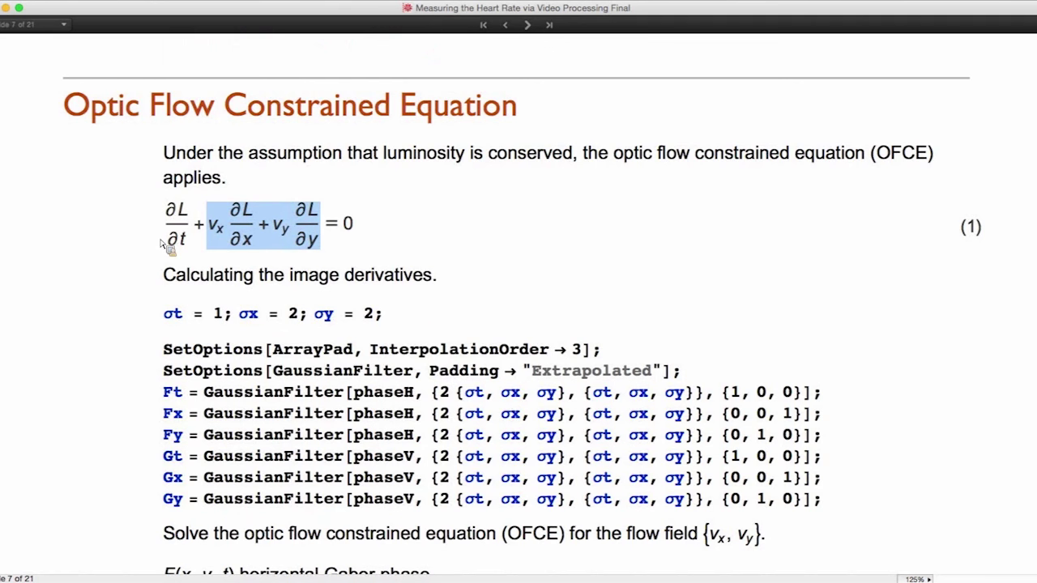
{"action": "left_click", "coordinate": [394, 224]}
{"action": "left_click_drag", "start_coordinate": [221, 222], "coordinate": [212, 264]}
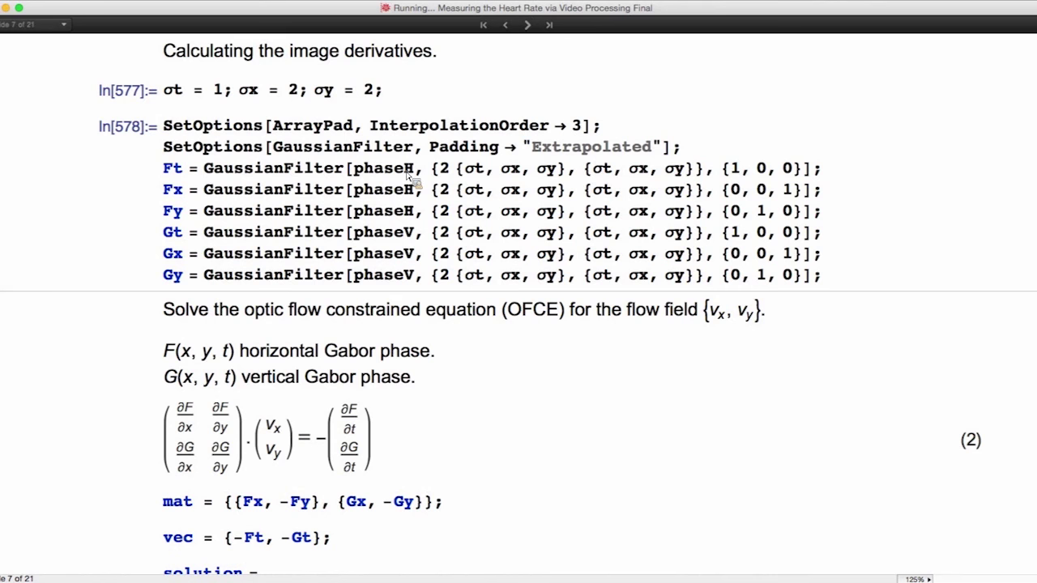
Compute the OFCE matrix mat and the right-hand vector vec
{"action": "scroll", "coordinate": [291, 150], "scroll_direction": "up", "scroll_amount": 3}
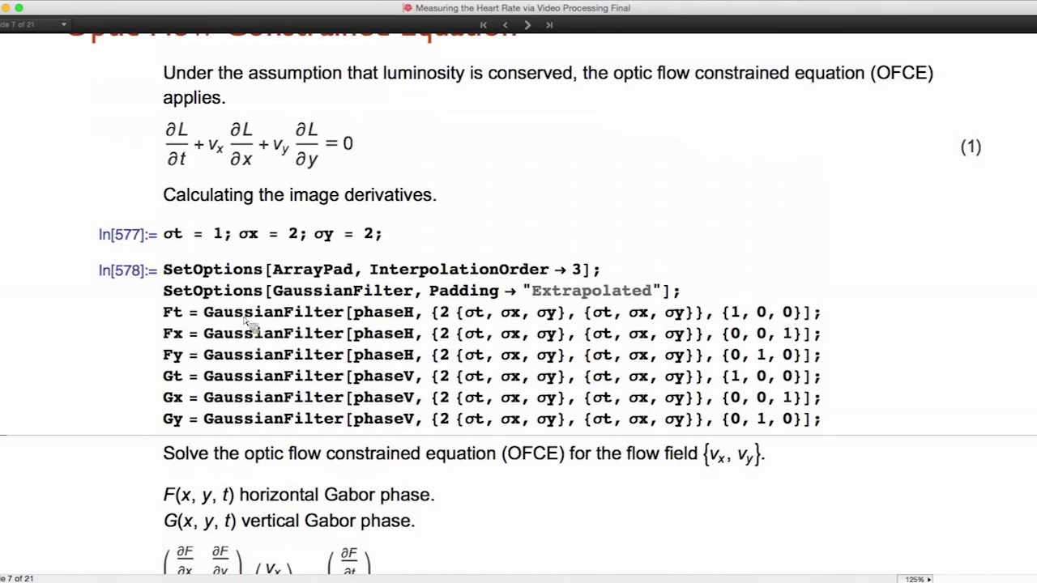
{"action": "scroll", "coordinate": [252, 352], "scroll_direction": "down", "scroll_amount": 4}
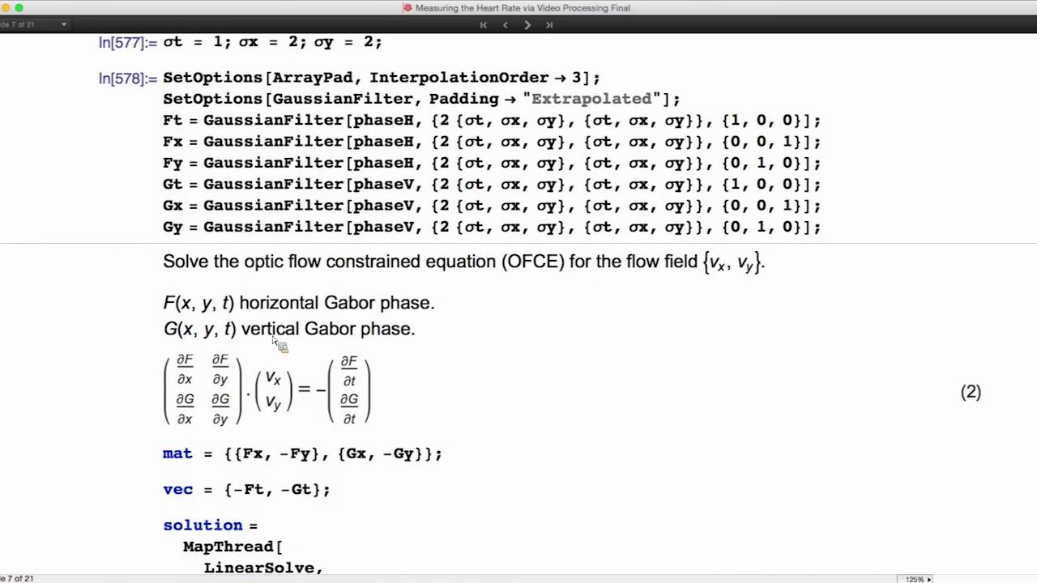
{"action": "scroll", "coordinate": [276, 341], "scroll_direction": "down", "scroll_amount": 3}
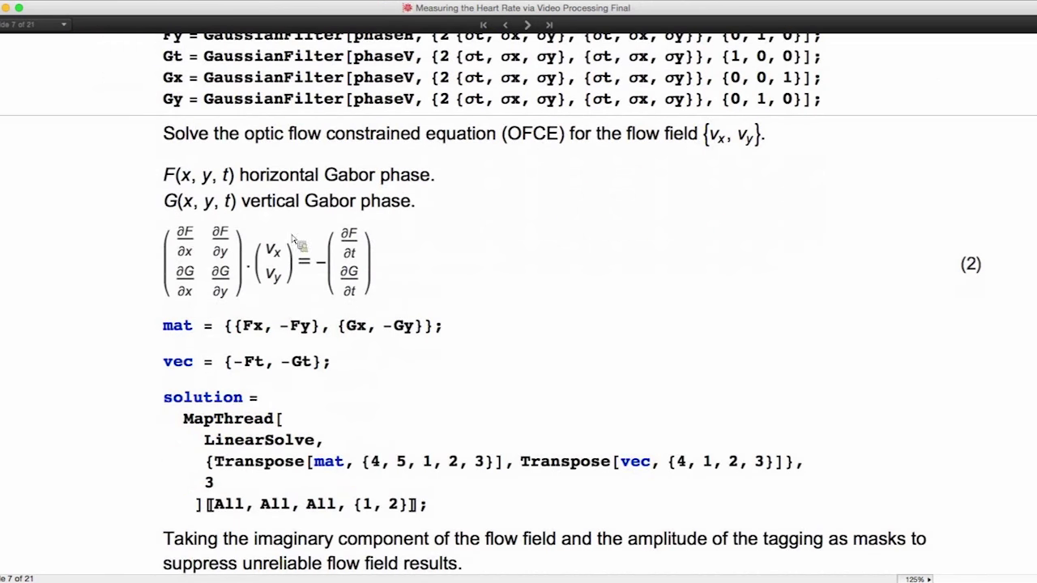
{"action": "left_click", "coordinate": [482, 334]}
{"action": "key", "text": "shift+Return"}
{"action": "left_click", "coordinate": [355, 372]}
{"action": "key", "text": "shift+Return"}
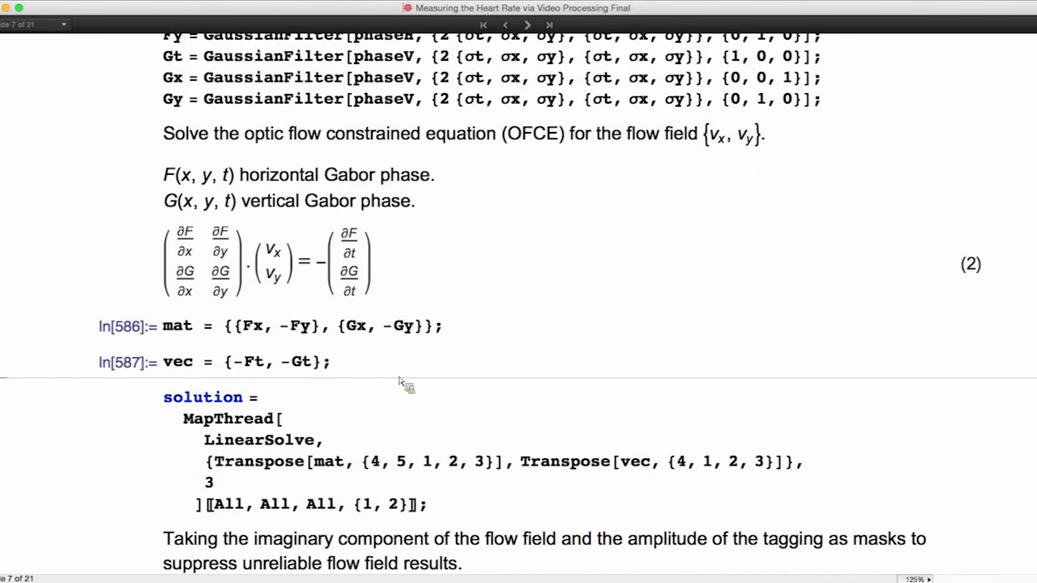
Solve the flow field at every pixel with the MapThread LinearSolve cell
{"action": "scroll", "coordinate": [401, 389], "scroll_direction": "down", "scroll_amount": 3}
{"action": "key", "text": "shift+Return"}
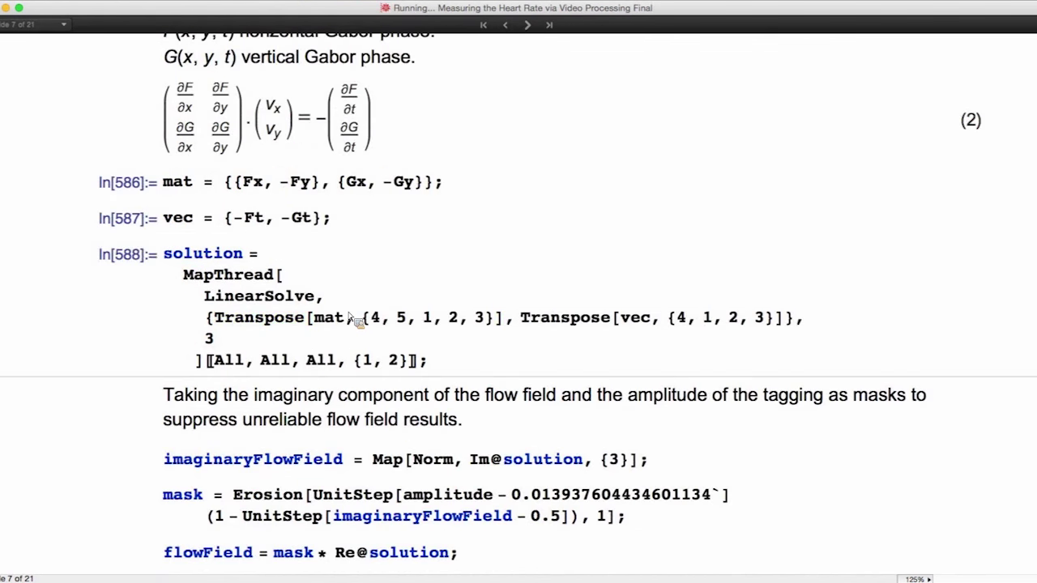
{"action": "left_click_drag", "start_coordinate": [205, 296], "coordinate": [315, 303]}
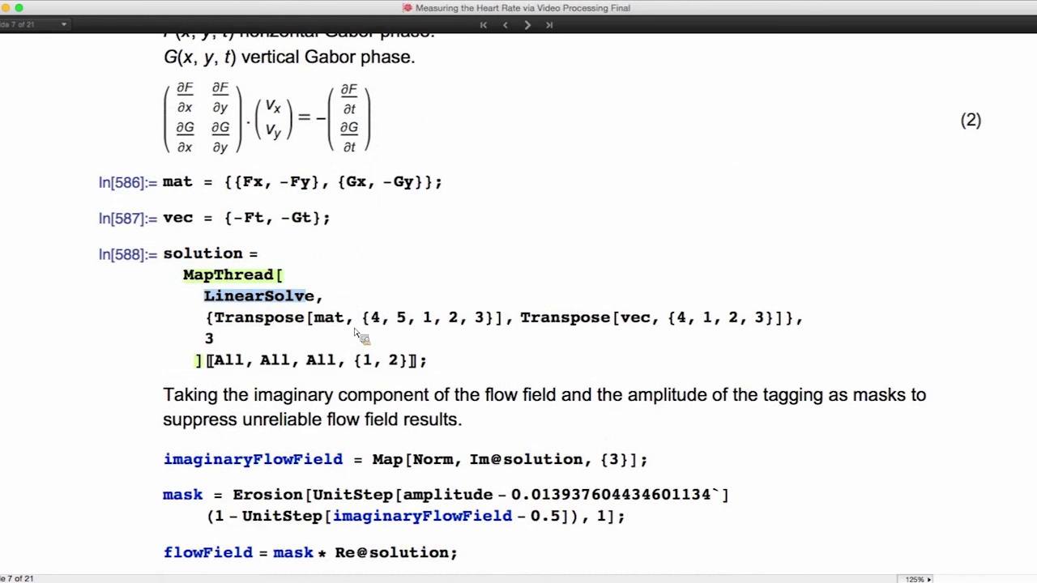
{"action": "scroll", "coordinate": [364, 324], "scroll_direction": "down", "scroll_amount": 3}
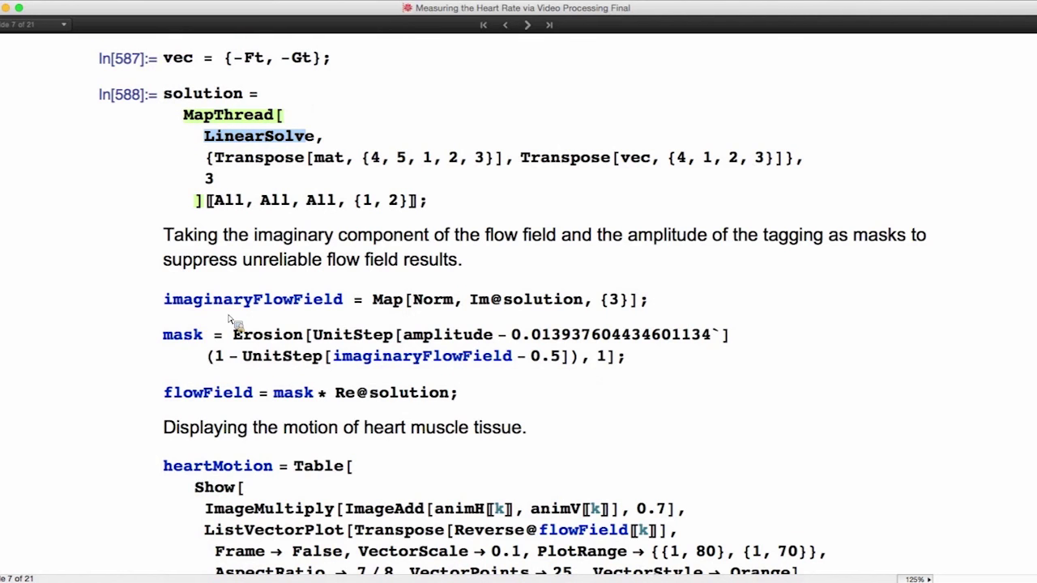
Evaluate imaginaryFlowField and the Erosion reliability mask with amplitude threshold 0.013937604434601134
{"action": "left_click", "coordinate": [188, 303]}
{"action": "key", "text": "shift+Return"}
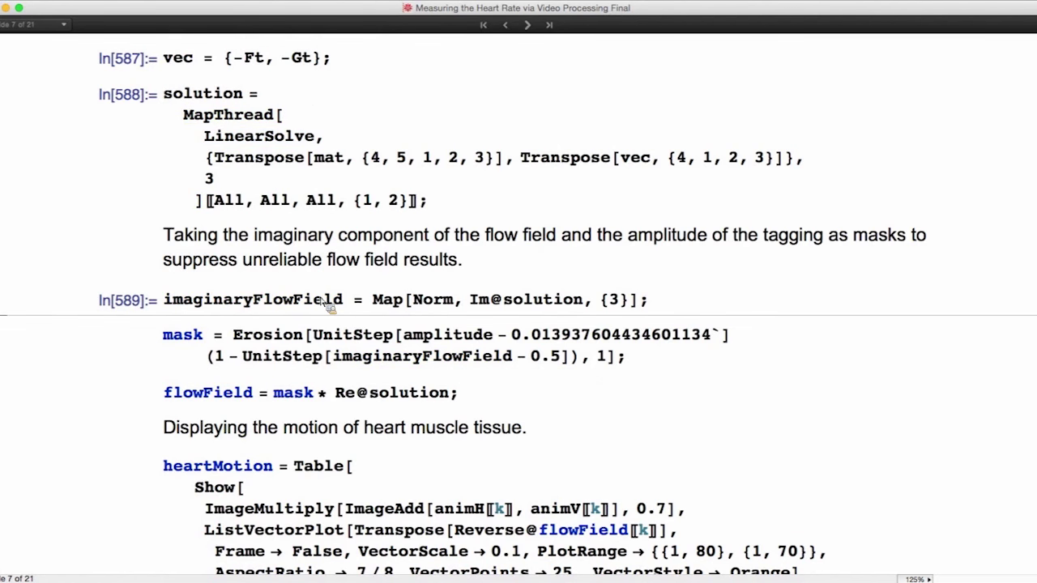
{"action": "double_click", "coordinate": [417, 340]}
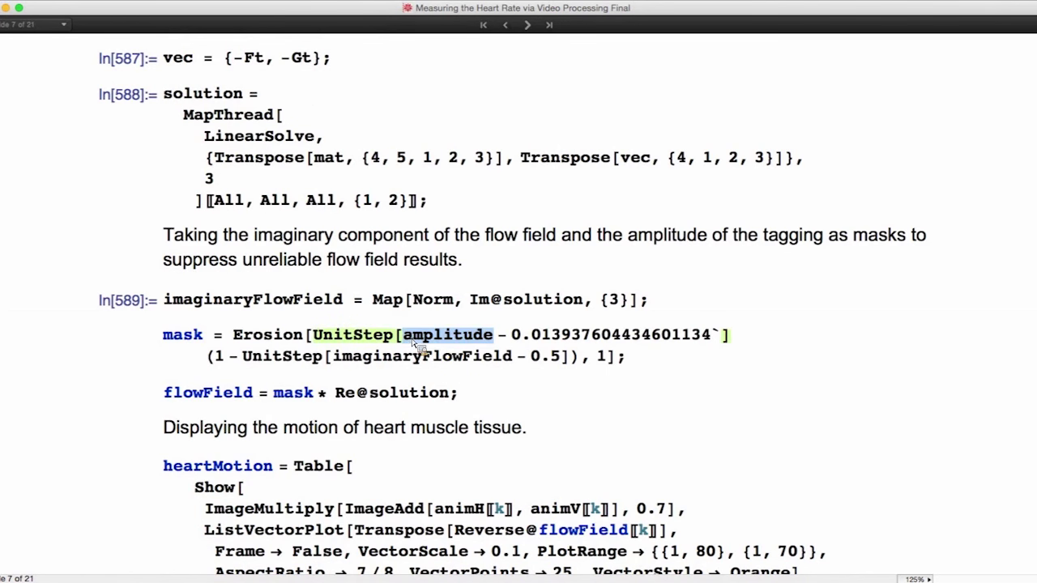
{"action": "left_click_drag", "start_coordinate": [519, 340], "coordinate": [712, 340]}
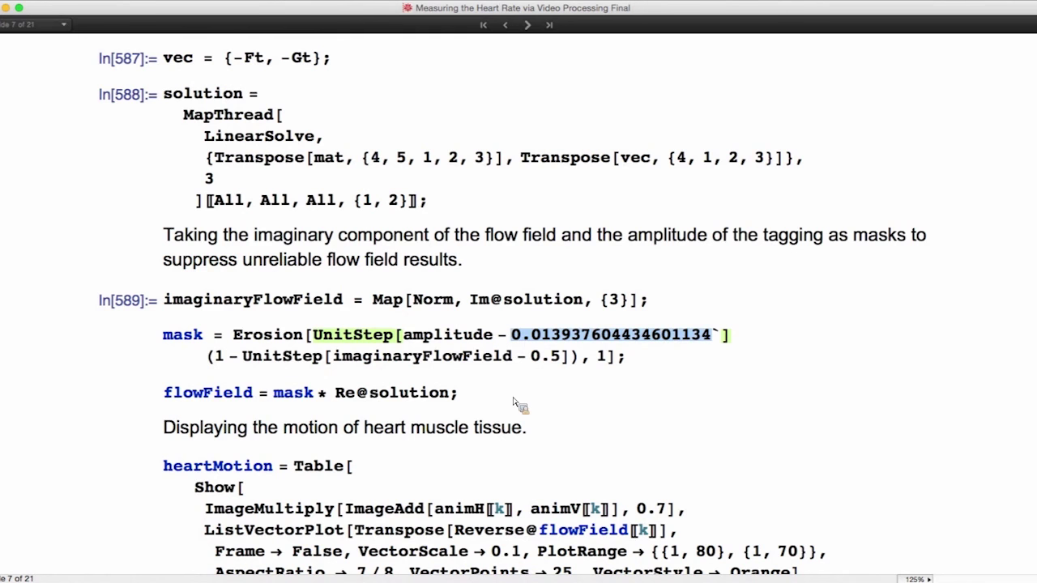
{"action": "key", "text": "shift+Return"}
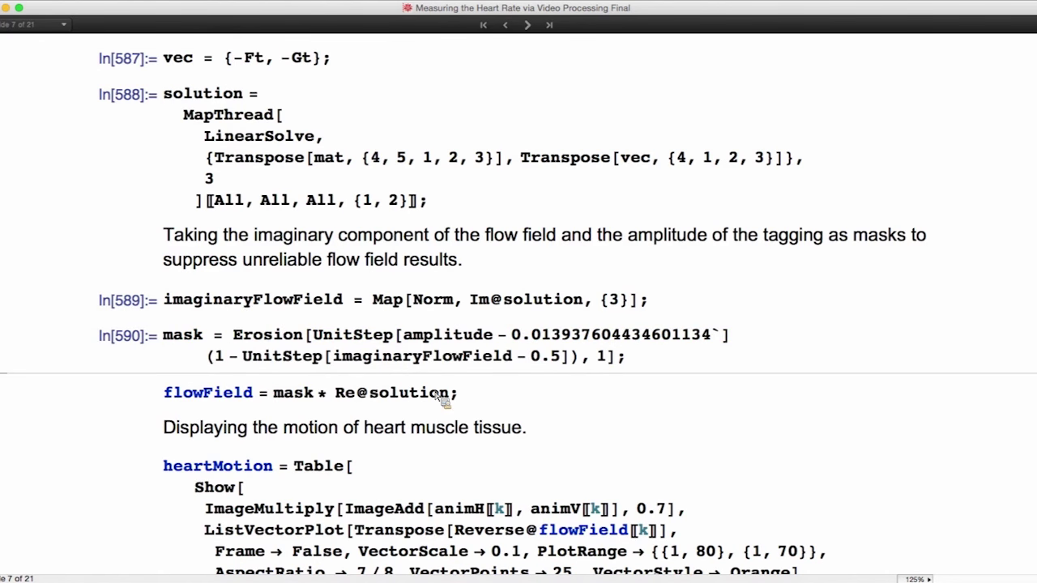
Compute flowField = mask * Re@solution and scroll down to the heartMotion code
{"action": "left_click", "coordinate": [476, 395]}
{"action": "key", "text": "shift+Return"}
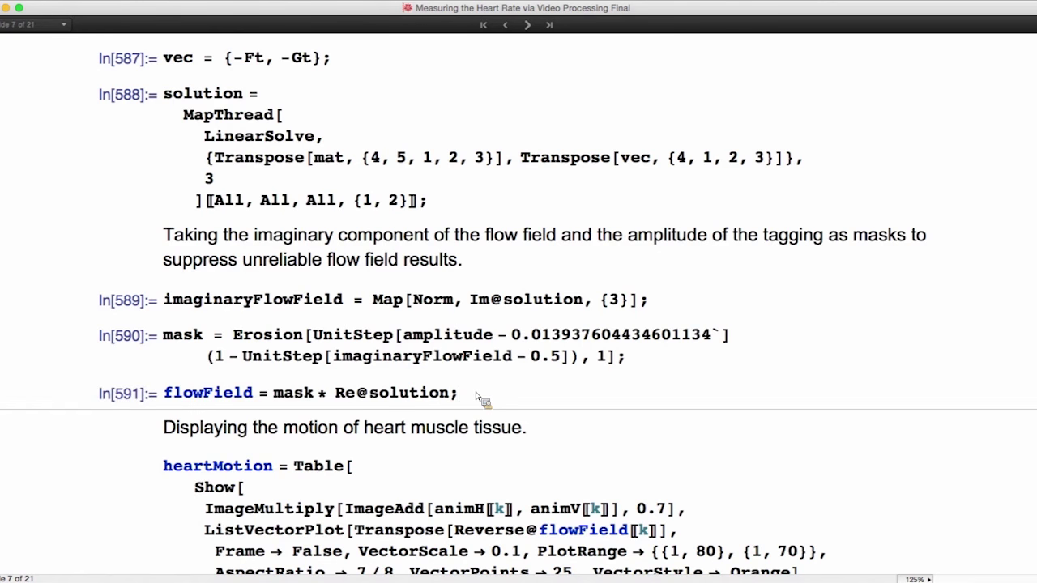
{"action": "double_click", "coordinate": [293, 393]}
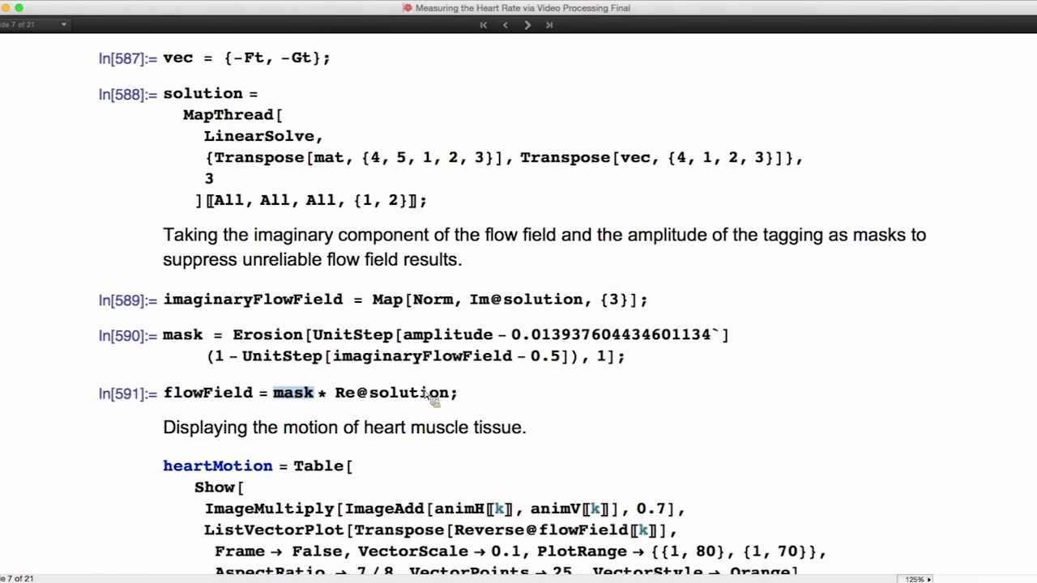
{"action": "scroll", "coordinate": [420, 407], "scroll_direction": "down", "scroll_amount": 3}
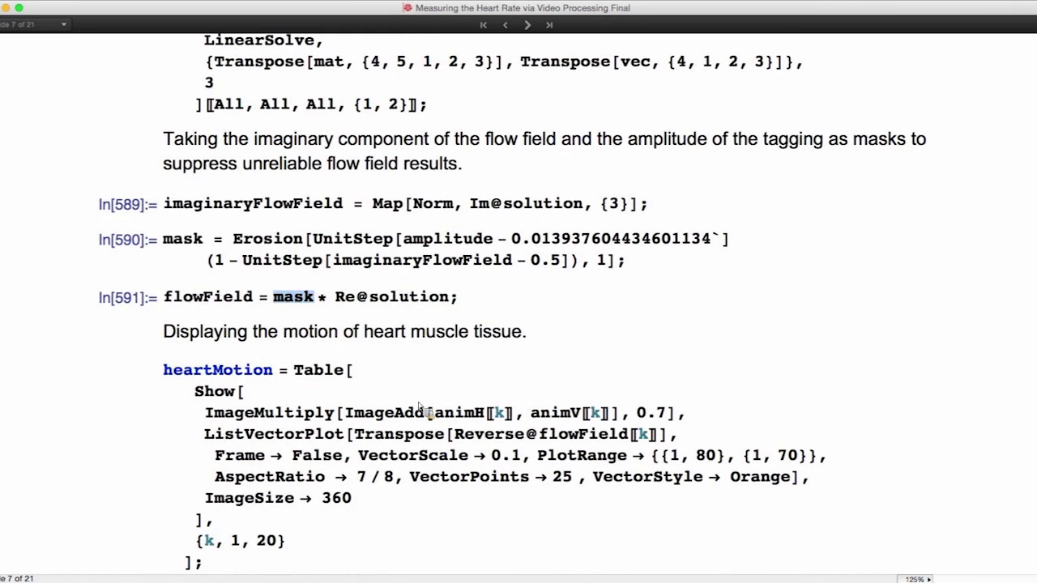
{"action": "scroll", "coordinate": [341, 380], "scroll_direction": "down", "scroll_amount": 1}
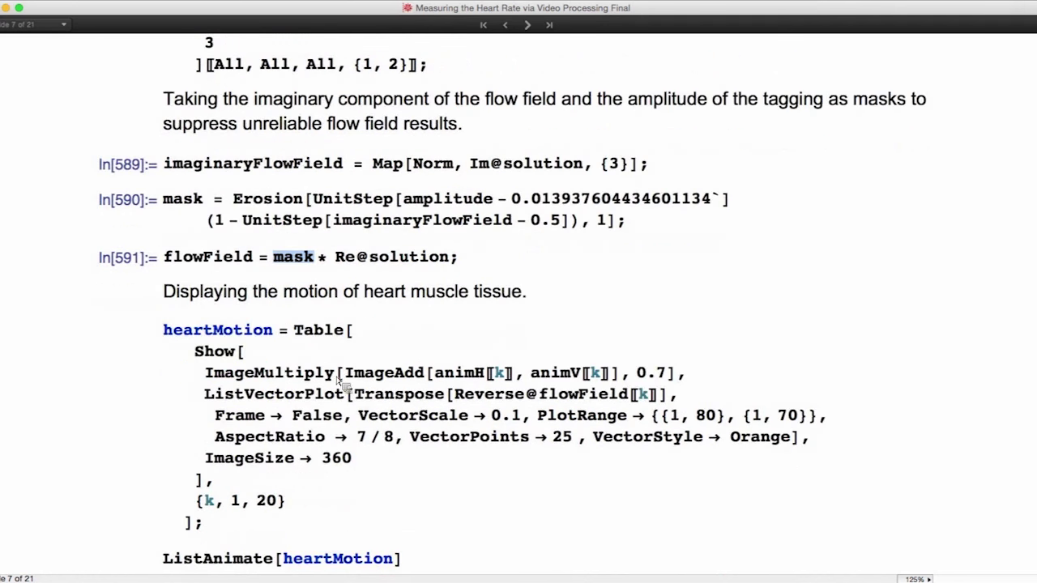
Build the heartMotion table of ListVectorPlot frames over the MRI heart images
{"action": "left_click", "coordinate": [330, 372]}
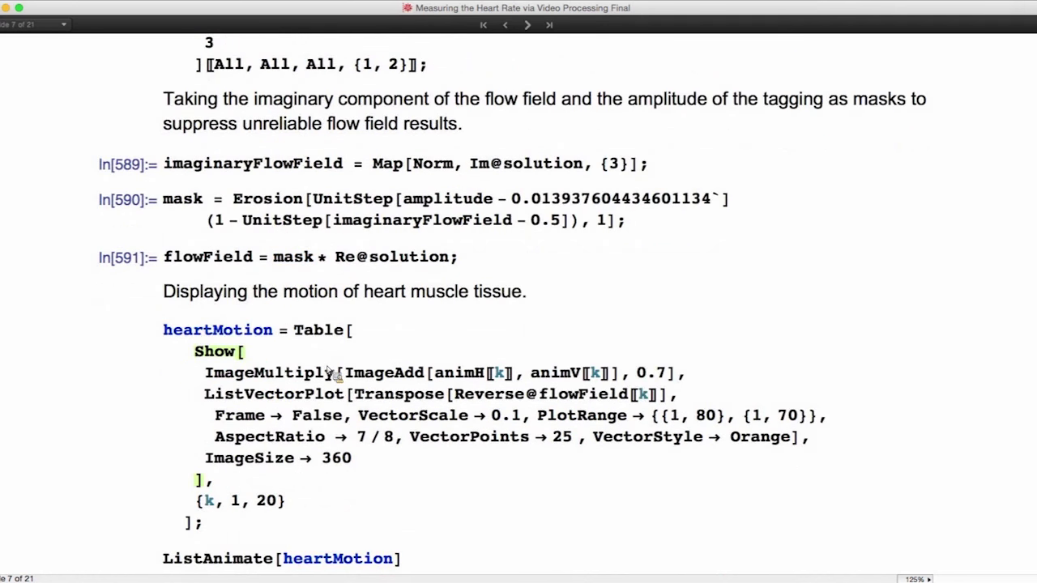
{"action": "key", "text": "shift+Return"}
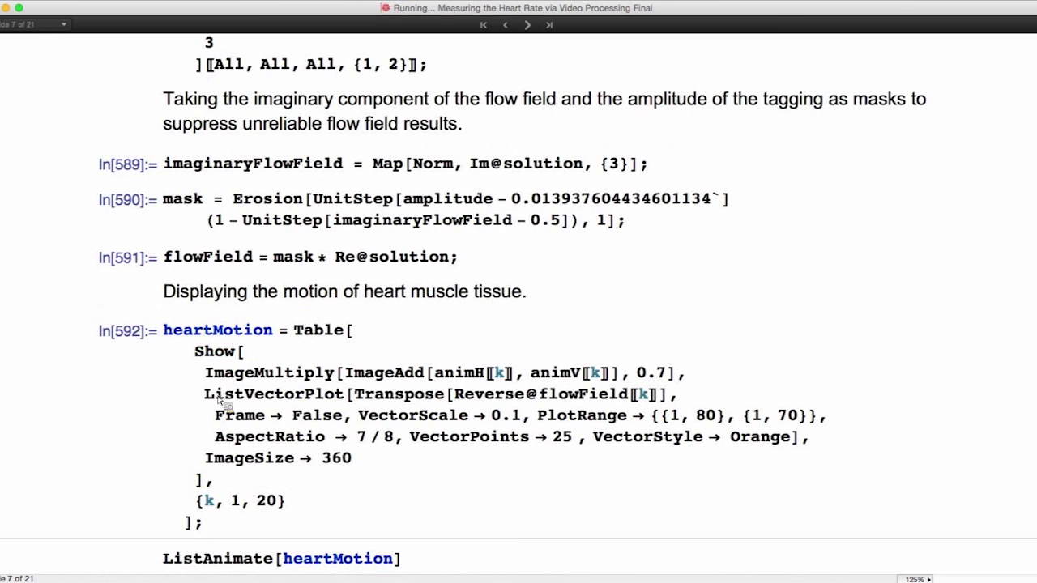
{"action": "left_click_drag", "start_coordinate": [205, 397], "coordinate": [343, 400]}
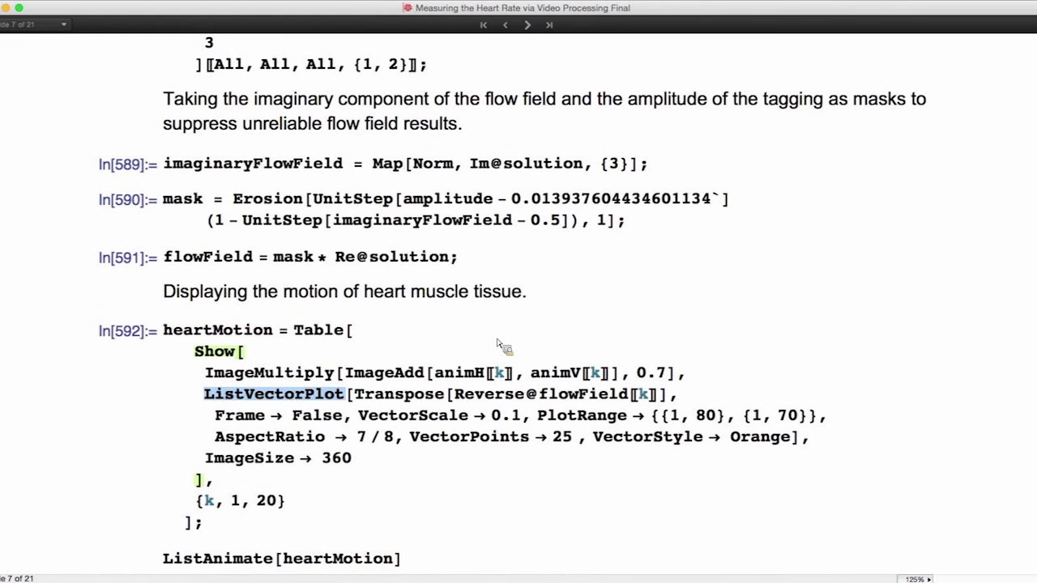
Animate heartMotion with ListAnimate, pause it and step to a later frame
{"action": "left_click", "coordinate": [417, 561]}
{"action": "key", "text": "shift+Return"}
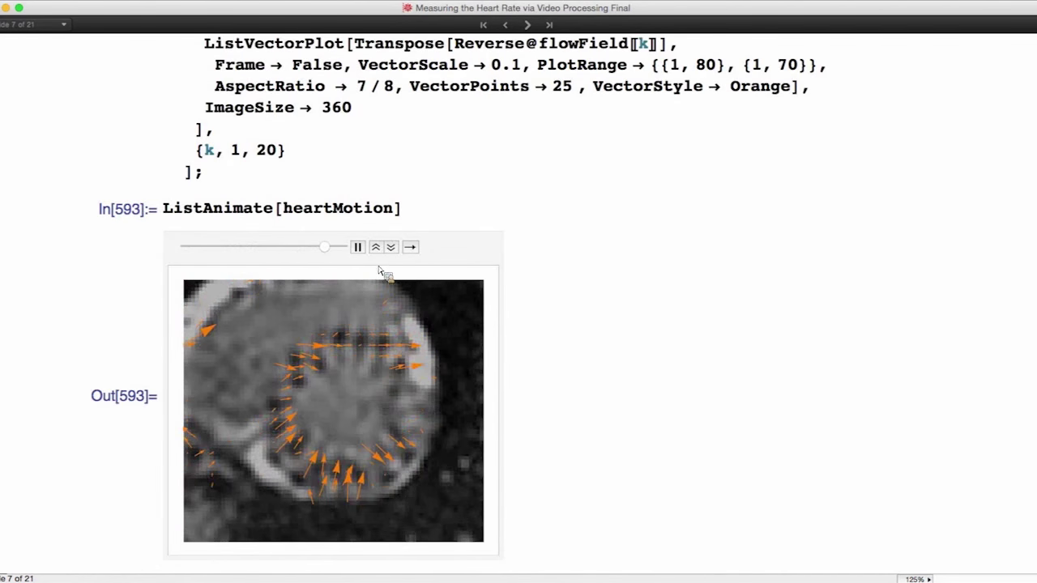
{"action": "left_click", "coordinate": [357, 247]}
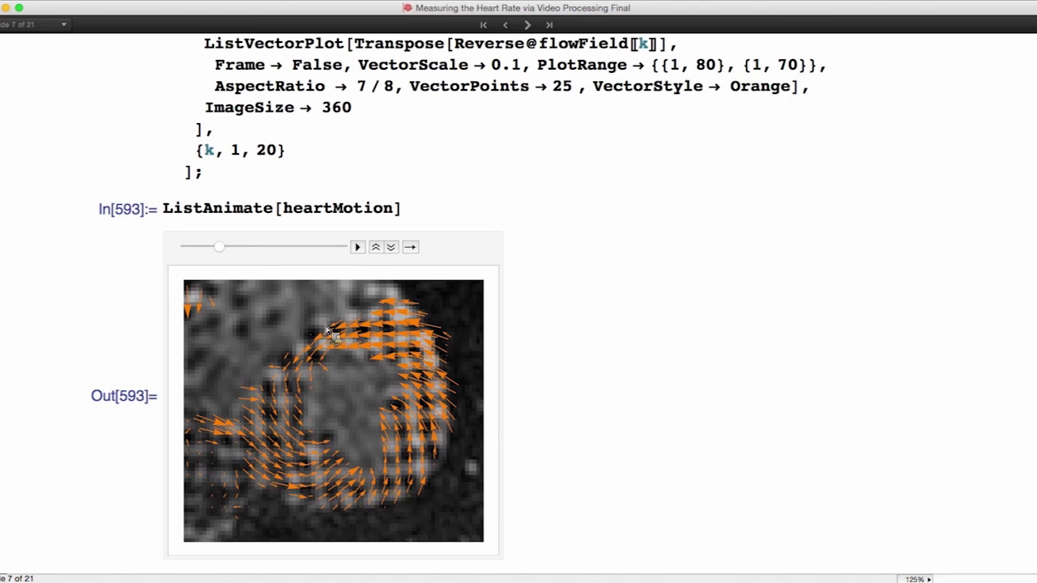
{"action": "left_click_drag", "start_coordinate": [227, 251], "coordinate": [293, 248]}
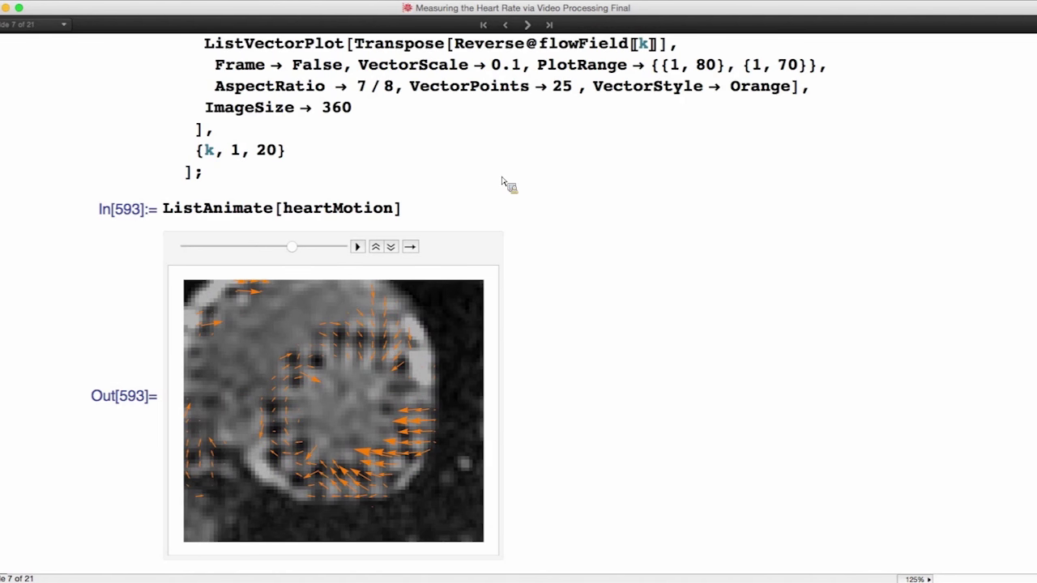
Advance to slide 9 of 21, 'Color Enhancement: Video Acquisition'
{"action": "left_click", "coordinate": [532, 28]}
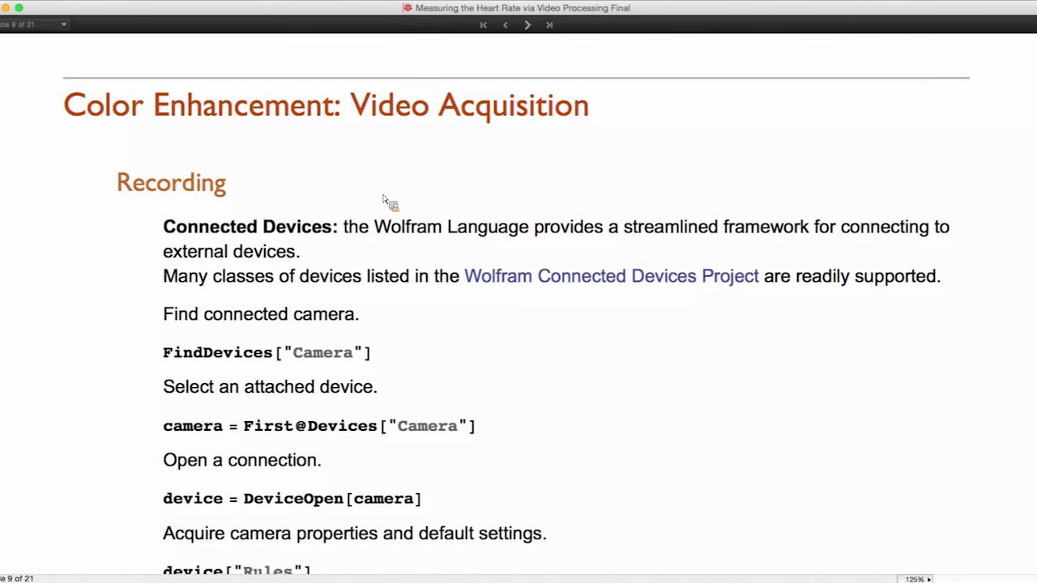
List the connected cameras with FindDevices and select the first one
{"action": "scroll", "coordinate": [328, 295], "scroll_direction": "down", "scroll_amount": 1}
{"action": "scroll", "coordinate": [345, 296], "scroll_direction": "down", "scroll_amount": 4}
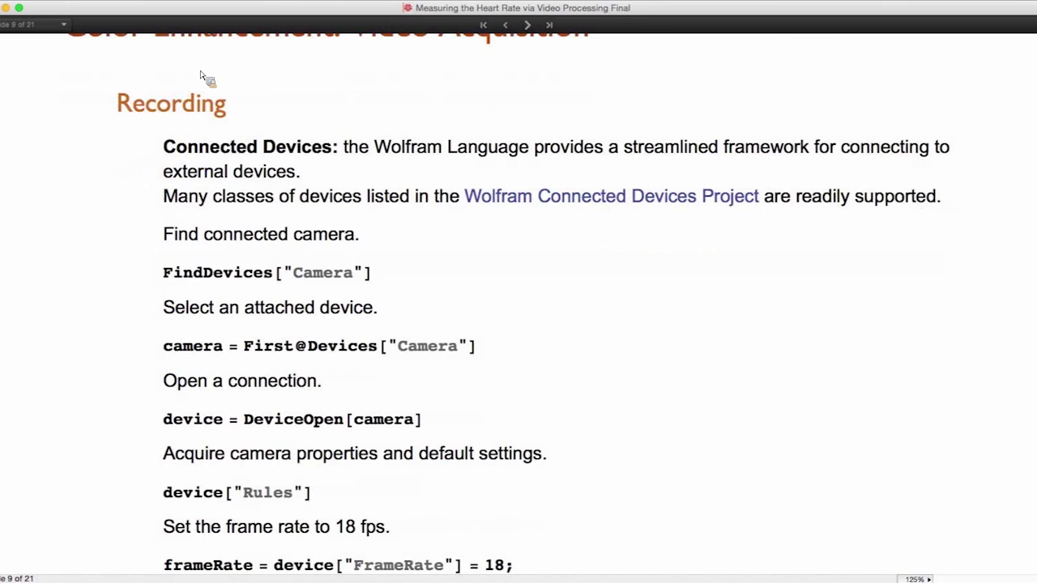
{"action": "left_click", "coordinate": [417, 281]}
{"action": "key", "text": "shift+Return"}
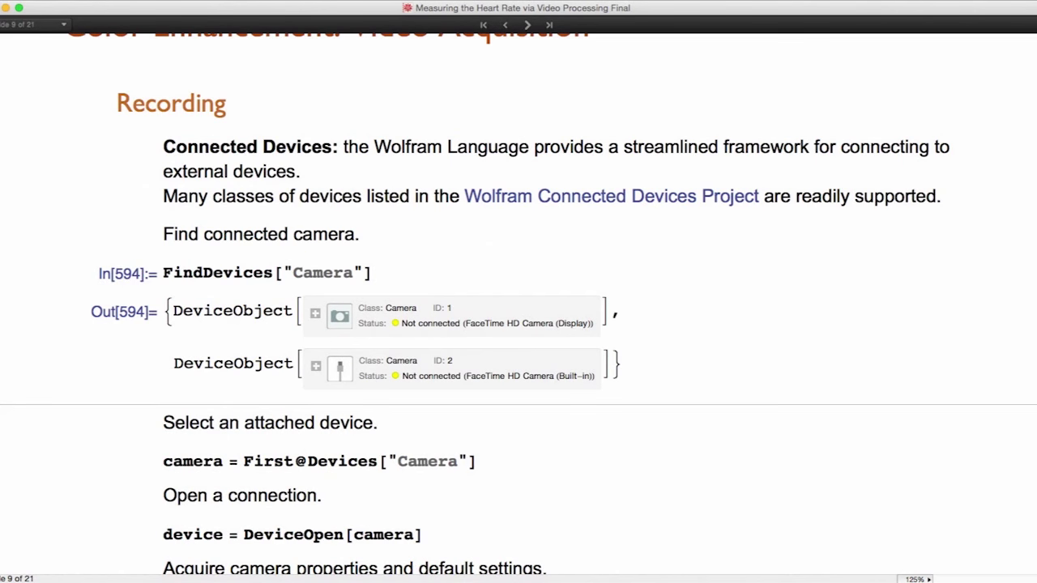
{"action": "scroll", "coordinate": [449, 464], "scroll_direction": "down", "scroll_amount": 3}
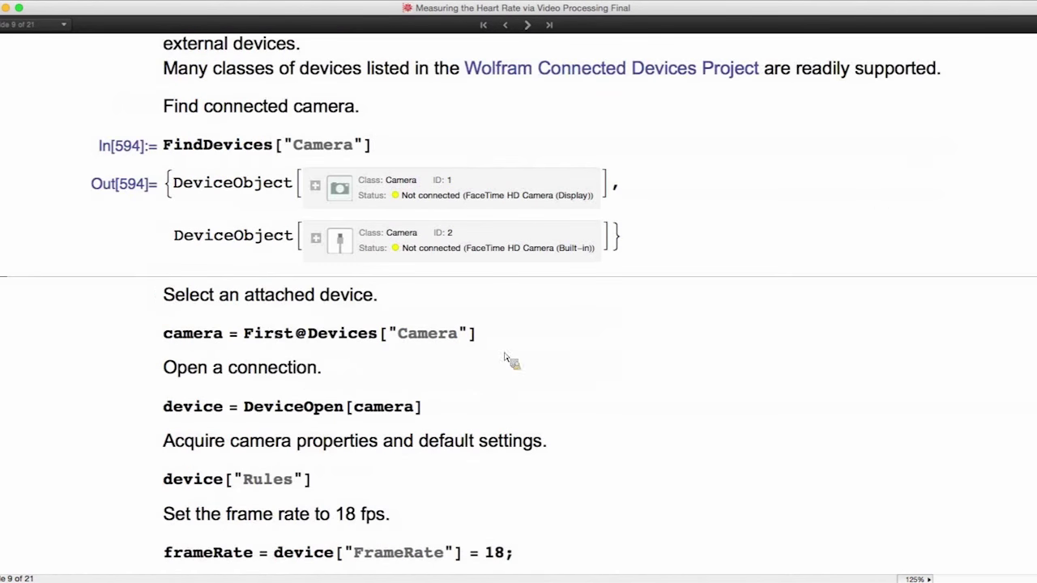
{"action": "left_click", "coordinate": [513, 335]}
{"action": "key", "text": "shift+Return"}
Open the camera with DeviceOpen and show its default Rules, including FrameRate 12
{"action": "scroll", "coordinate": [462, 405], "scroll_direction": "down", "scroll_amount": 3}
{"action": "left_click", "coordinate": [449, 365]}
{"action": "key", "text": "shift+Return"}
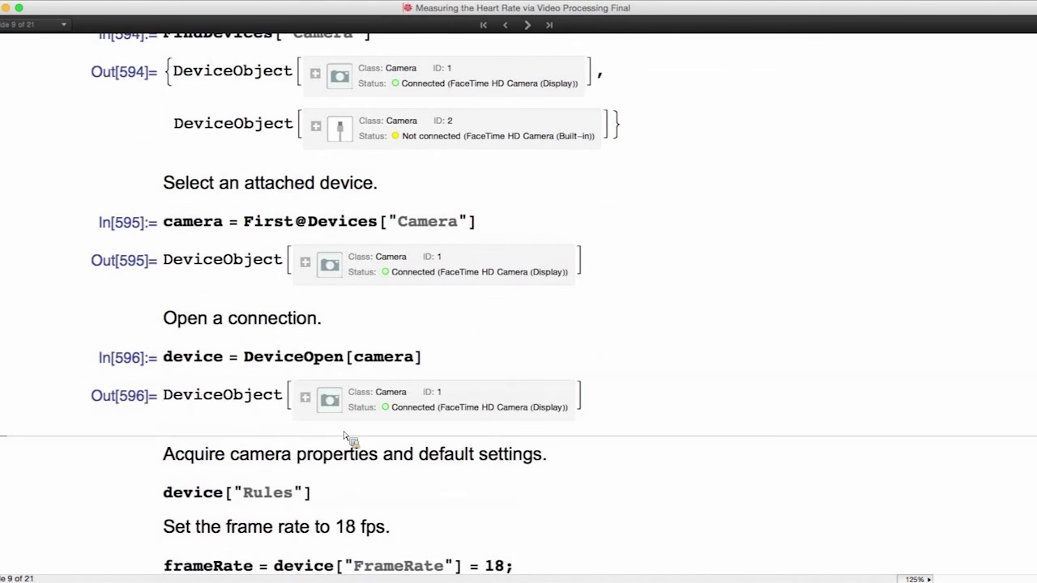
{"action": "left_click", "coordinate": [336, 502]}
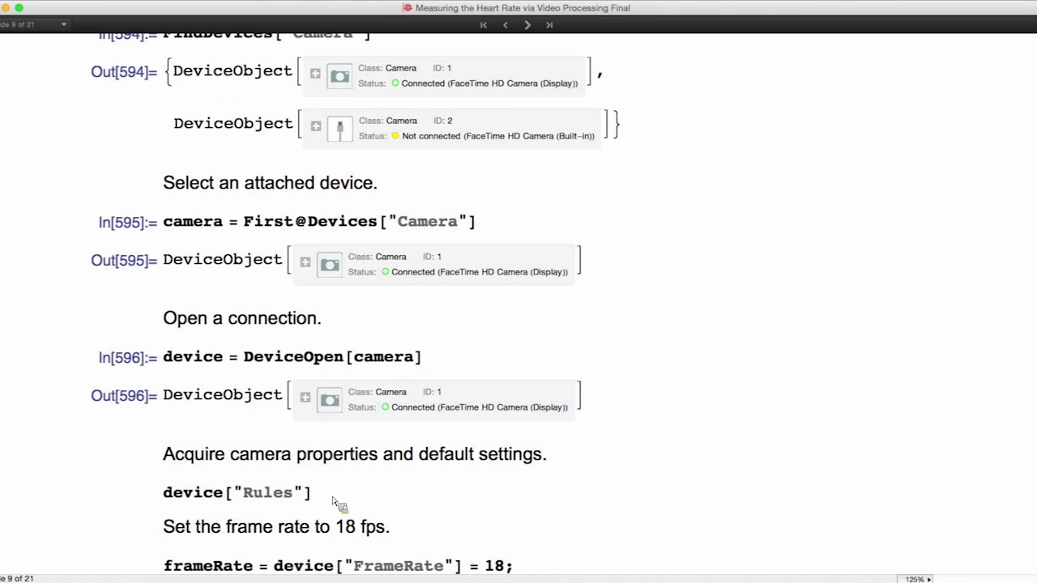
{"action": "key", "text": "shift+Return"}
{"action": "scroll", "coordinate": [353, 486], "scroll_direction": "down", "scroll_amount": 5}
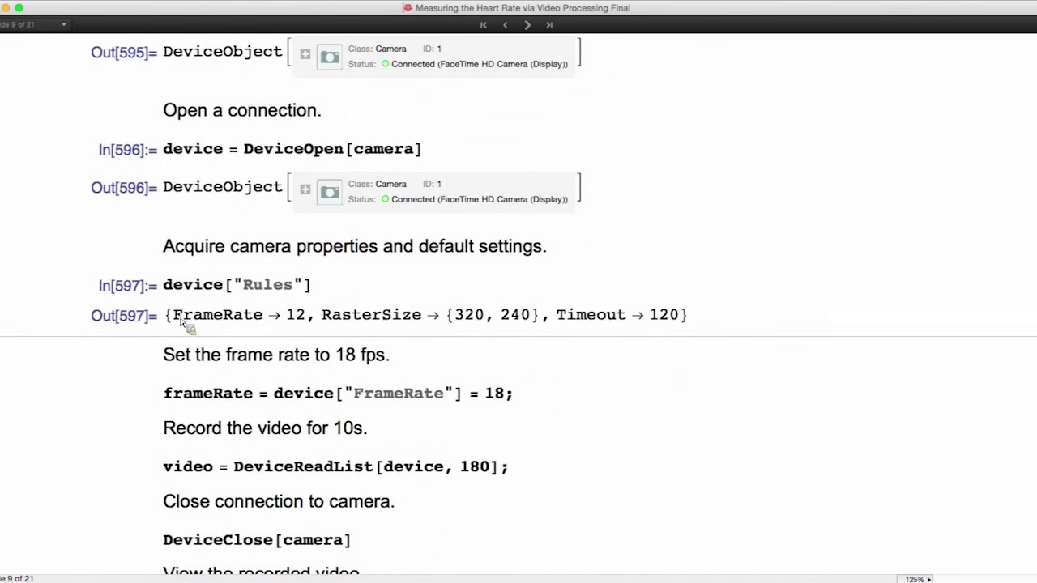
{"action": "left_click_drag", "start_coordinate": [183, 322], "coordinate": [301, 322]}
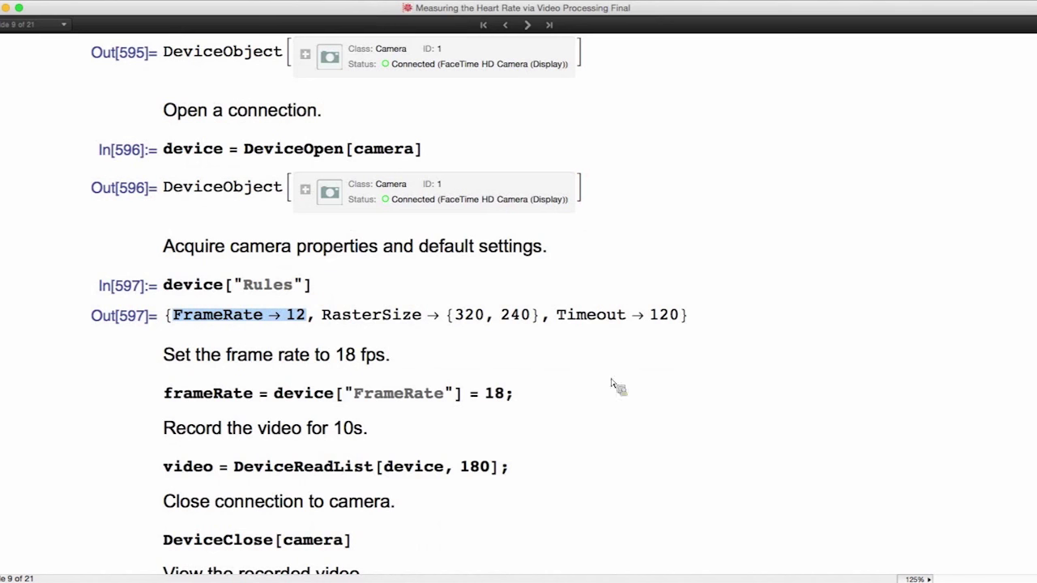
Set the camera frame rate to 18 and close it with DeviceClose
{"action": "left_click_drag", "start_coordinate": [537, 397], "coordinate": [129, 399]}
{"action": "key", "text": "shift+Return"}
{"action": "scroll", "coordinate": [567, 405], "scroll_direction": "down", "scroll_amount": 3}
{"action": "left_click_drag", "start_coordinate": [530, 368], "coordinate": [162, 370]}
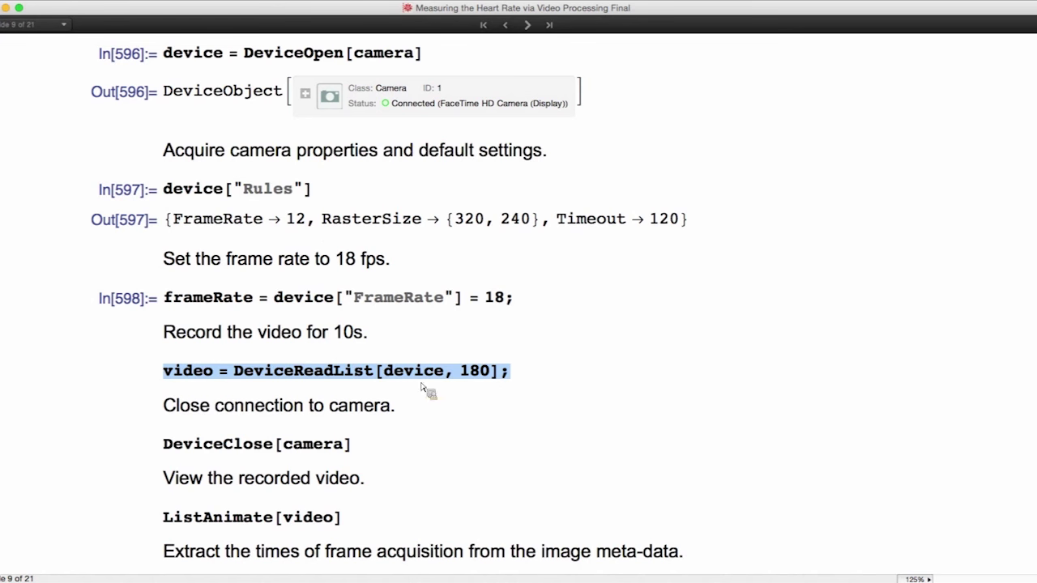
{"action": "mouse_move", "coordinate": [371, 379]}
{"action": "left_click", "coordinate": [372, 449]}
{"action": "key", "text": "shift+Return"}
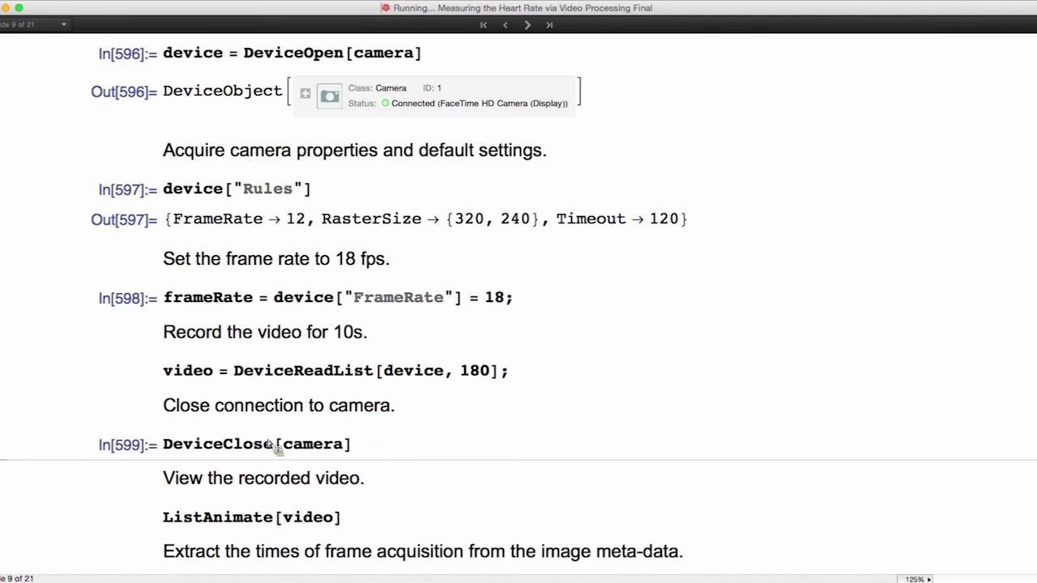
{"action": "scroll", "coordinate": [347, 437], "scroll_direction": "down", "scroll_amount": 2}
Define frameTime[mov:{__Image}] to return each frame's AbsoluteTime relative to the first frame
{"action": "left_click_drag", "start_coordinate": [360, 439], "coordinate": [127, 444]}
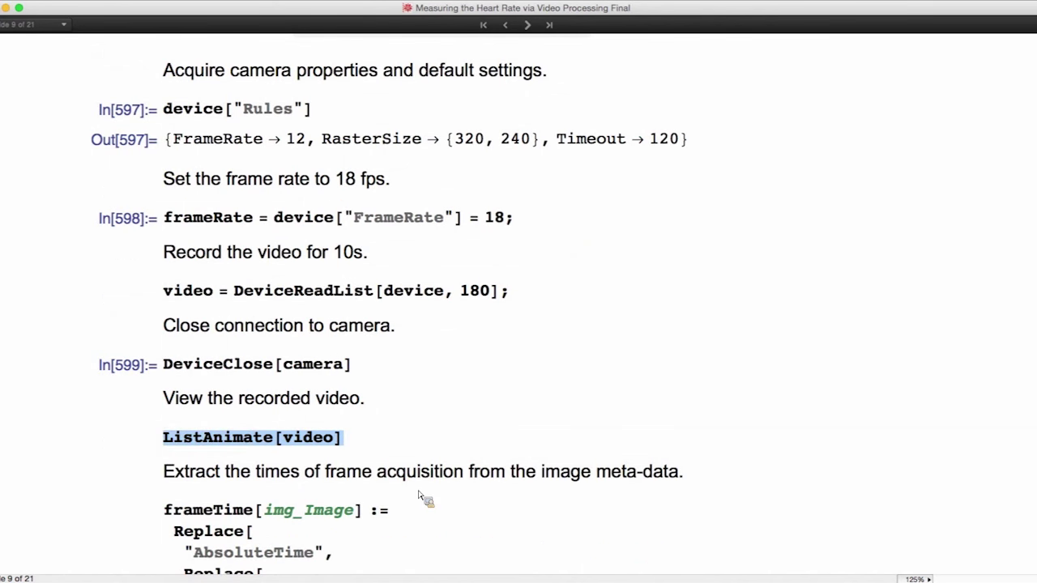
{"action": "scroll", "coordinate": [405, 380], "scroll_direction": "down", "scroll_amount": 5}
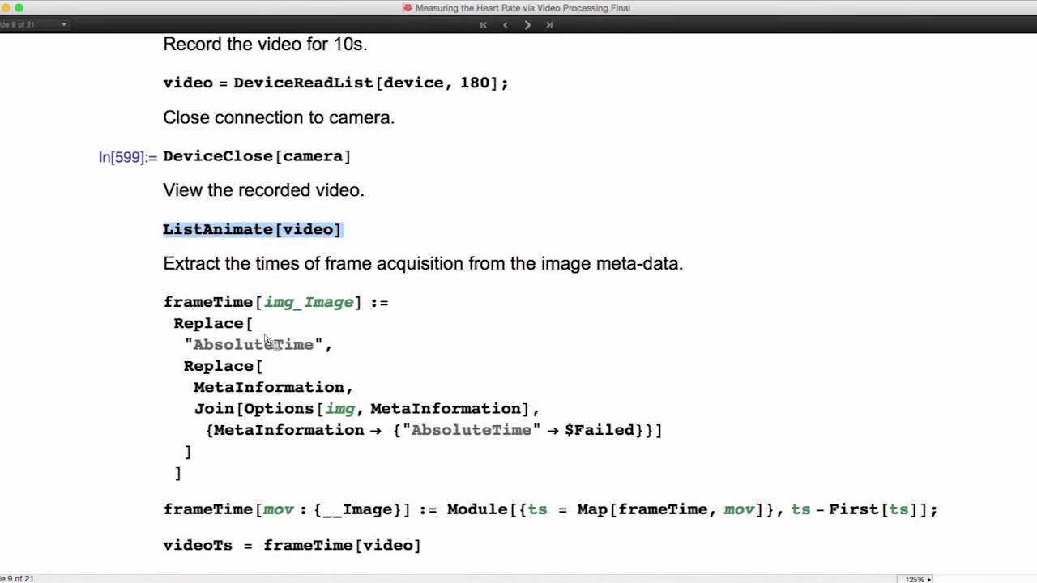
{"action": "left_click", "coordinate": [166, 304]}
{"action": "double_click", "coordinate": [263, 391]}
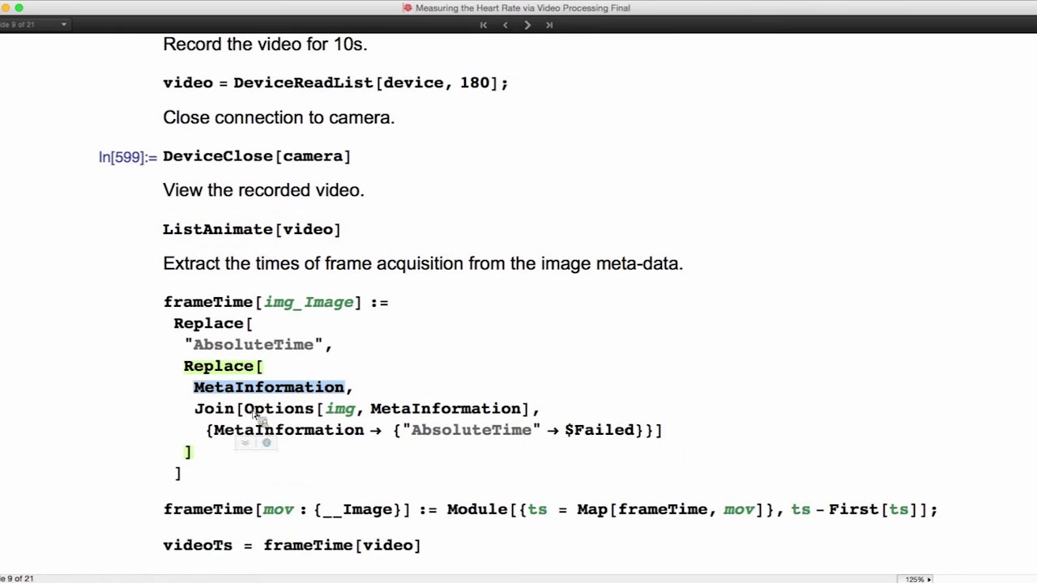
{"action": "left_click_drag", "start_coordinate": [202, 348], "coordinate": [315, 350]}
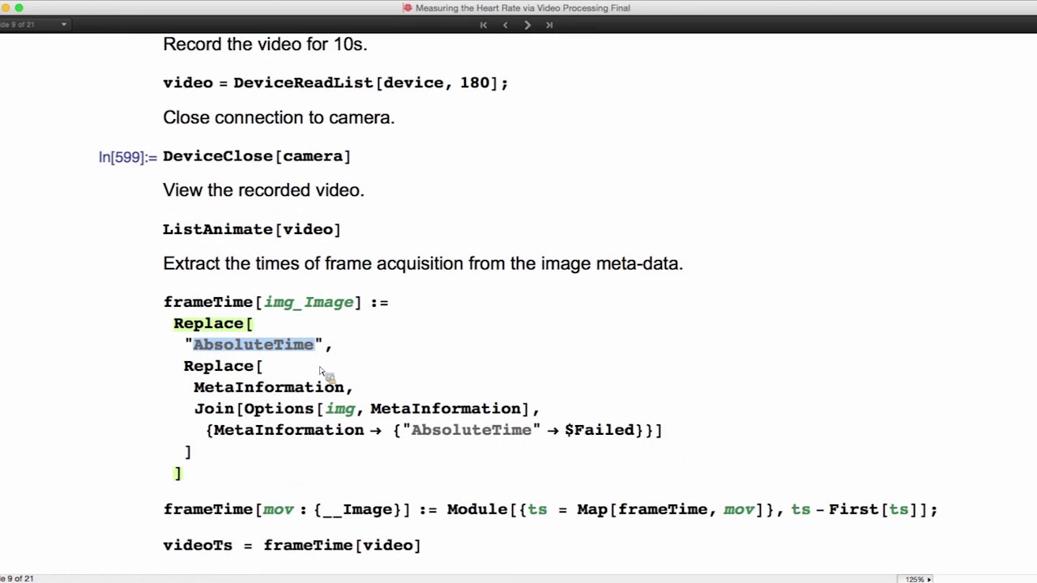
{"action": "left_click", "coordinate": [489, 516]}
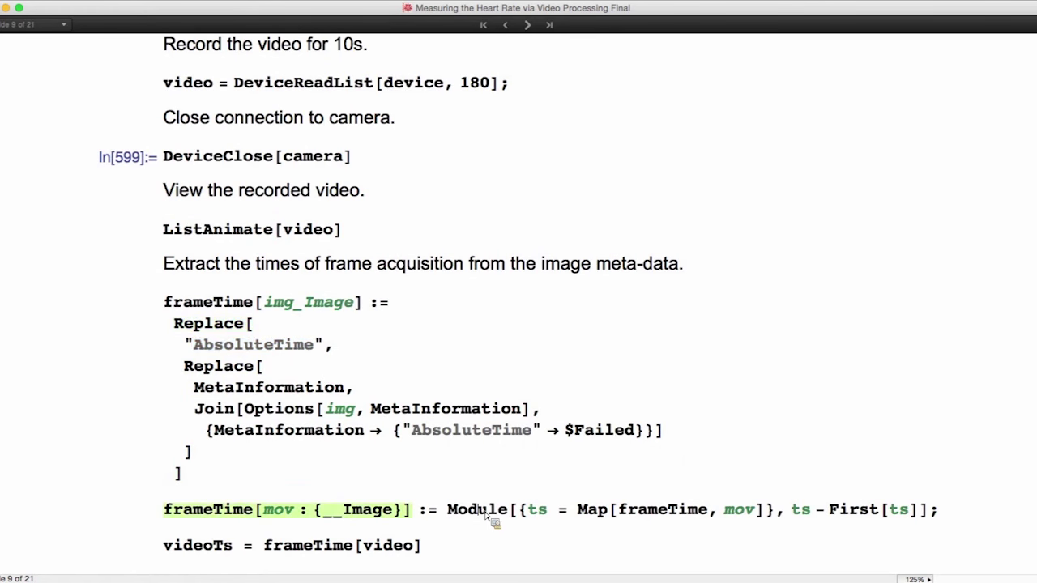
{"action": "scroll", "coordinate": [490, 519], "scroll_direction": "down", "scroll_amount": 3}
{"action": "key", "text": "shift+Return"}
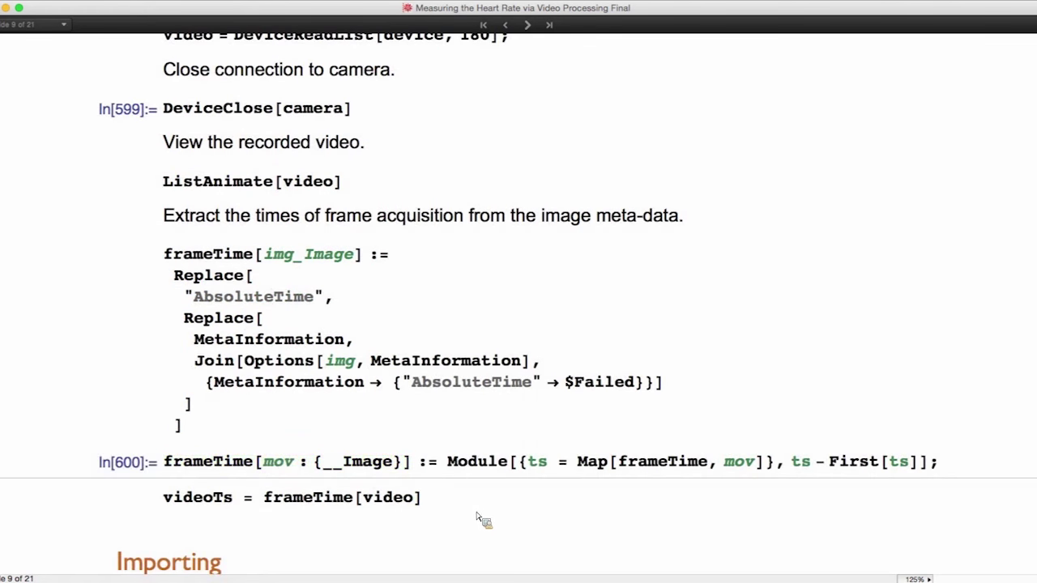
{"action": "scroll", "coordinate": [422, 496], "scroll_direction": "down", "scroll_amount": 1}
{"action": "scroll", "coordinate": [384, 488], "scroll_direction": "down", "scroll_amount": 5}
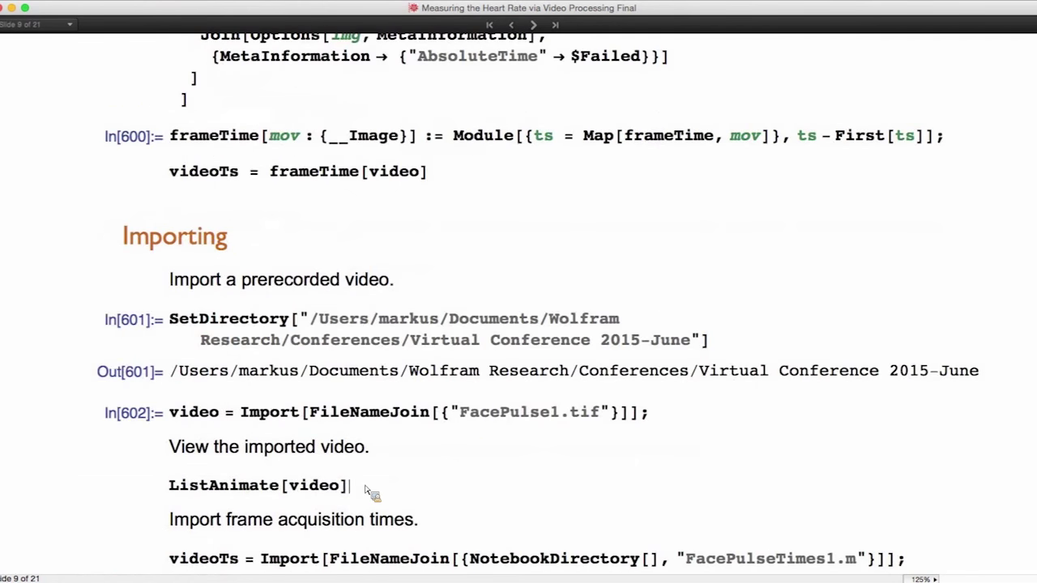
Play the imported face video and import frame times from FacePulseTimes1.m
{"action": "key", "text": "shift+Return"}
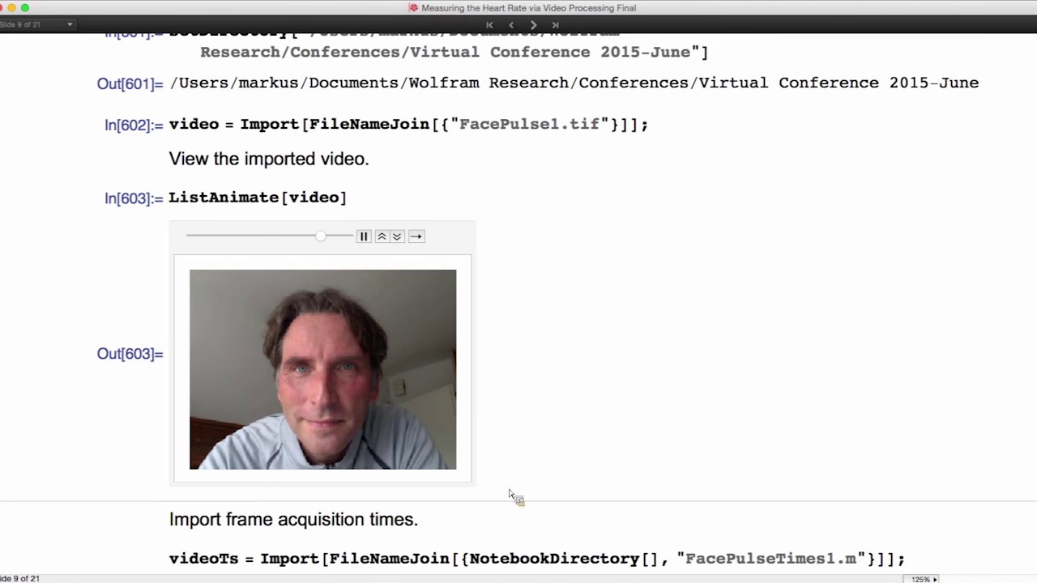
{"action": "left_click", "coordinate": [413, 561]}
{"action": "key", "text": "shift+Return"}
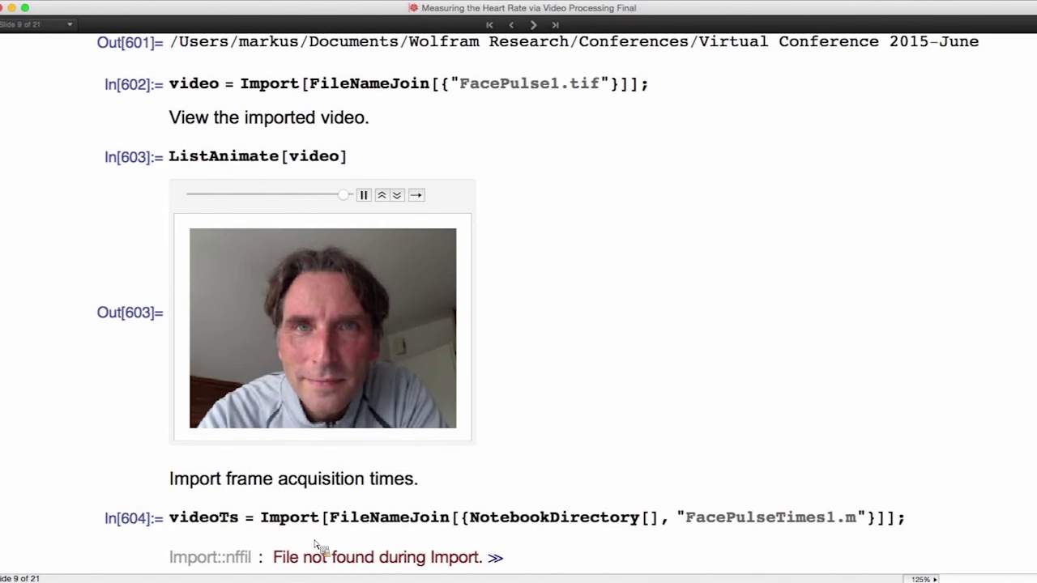
Drop NotebookDirectory[] from the FileNameJoin path, re-import the times, and advance to Face Detection
{"action": "double_click", "coordinate": [591, 519]}
{"action": "left_click", "coordinate": [490, 518]}
{"action": "left_click_drag", "start_coordinate": [529, 519], "coordinate": [661, 519]}
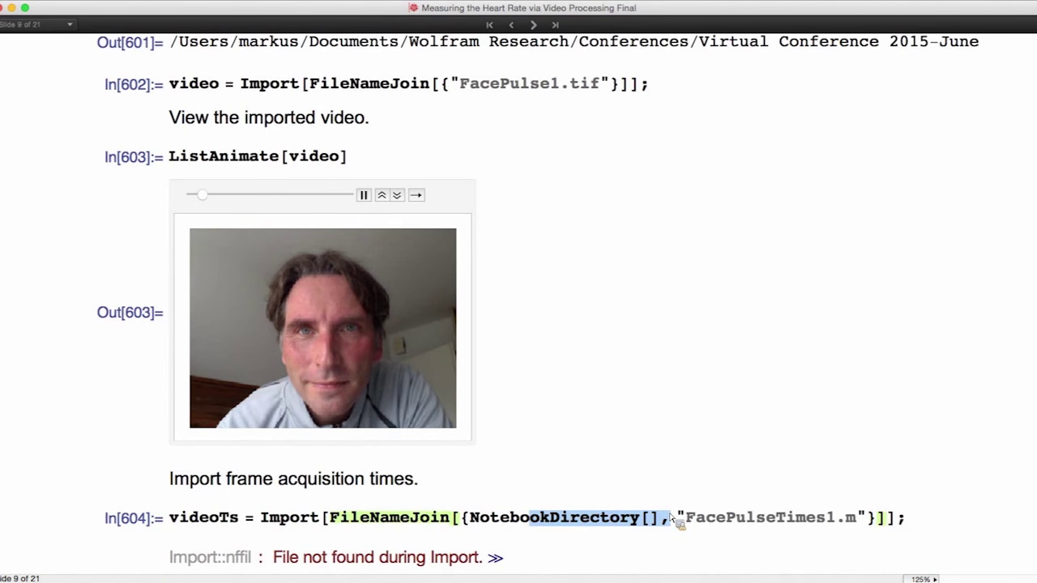
{"action": "key", "text": "BackSpace"}
{"action": "key", "text": "BackSpace"}
{"action": "key", "text": "BackSpace"}
{"action": "key", "text": "BackSpace"}
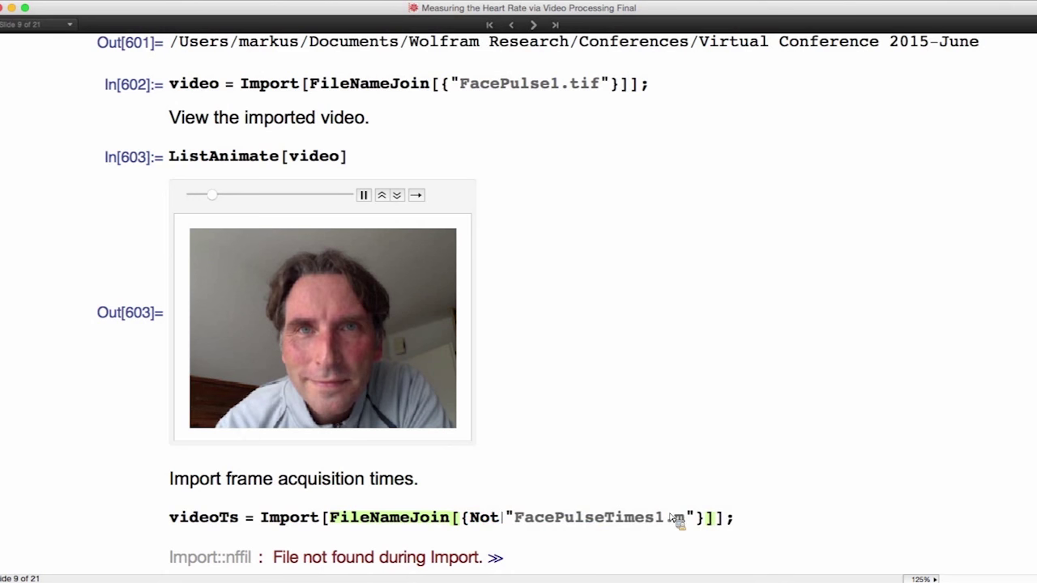
{"action": "key", "text": "BackSpace"}
{"action": "key", "text": "BackSpace"}
{"action": "key", "text": "BackSpace"}
{"action": "key", "text": "shift+Return"}
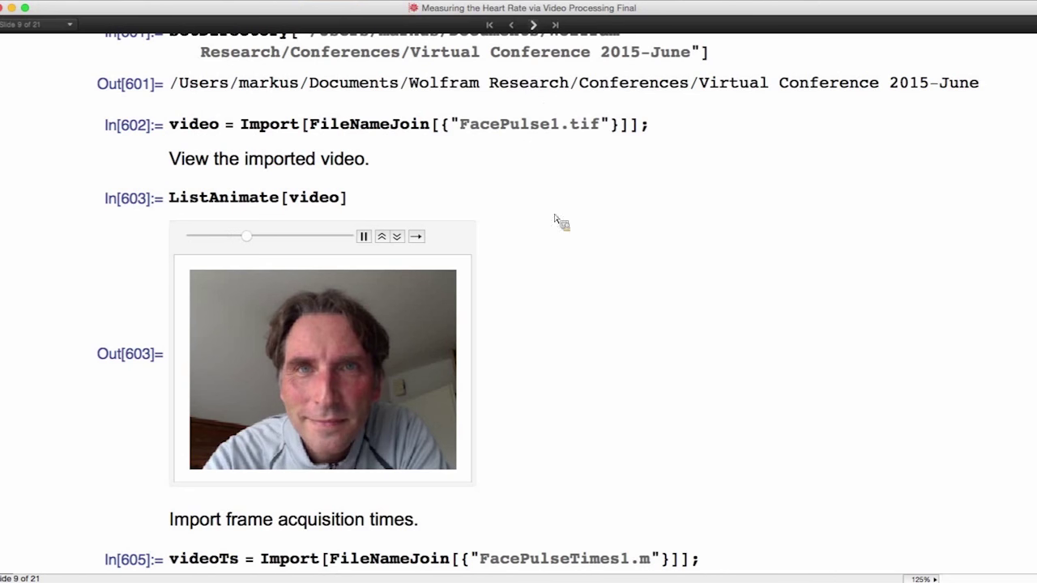
{"action": "key", "text": "Page_Down"}
Extract frame1 and run FindFaces on it to get the face bounding box
{"action": "left_click", "coordinate": [387, 201]}
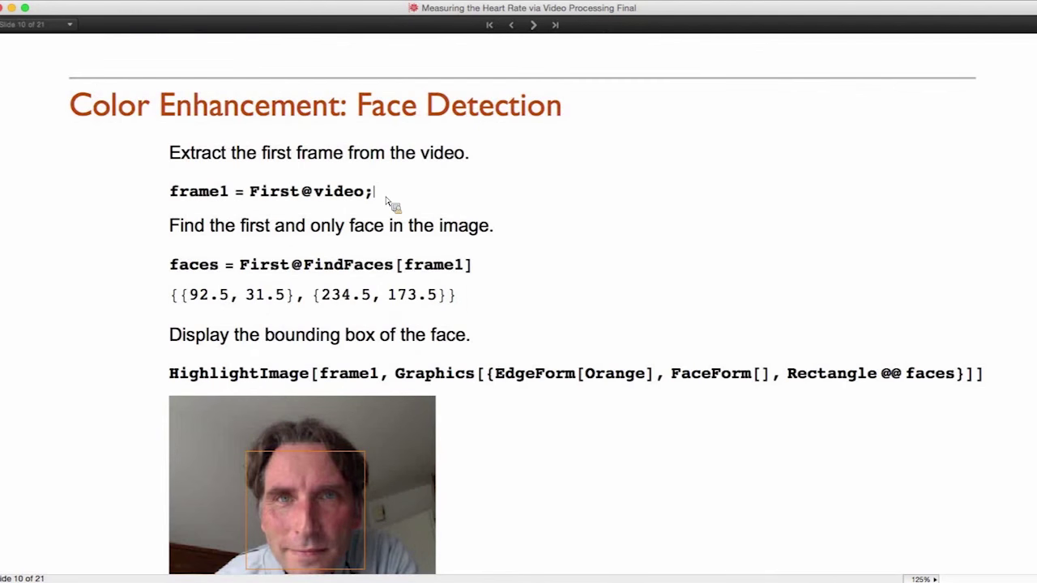
{"action": "key", "text": "shift+Return"}
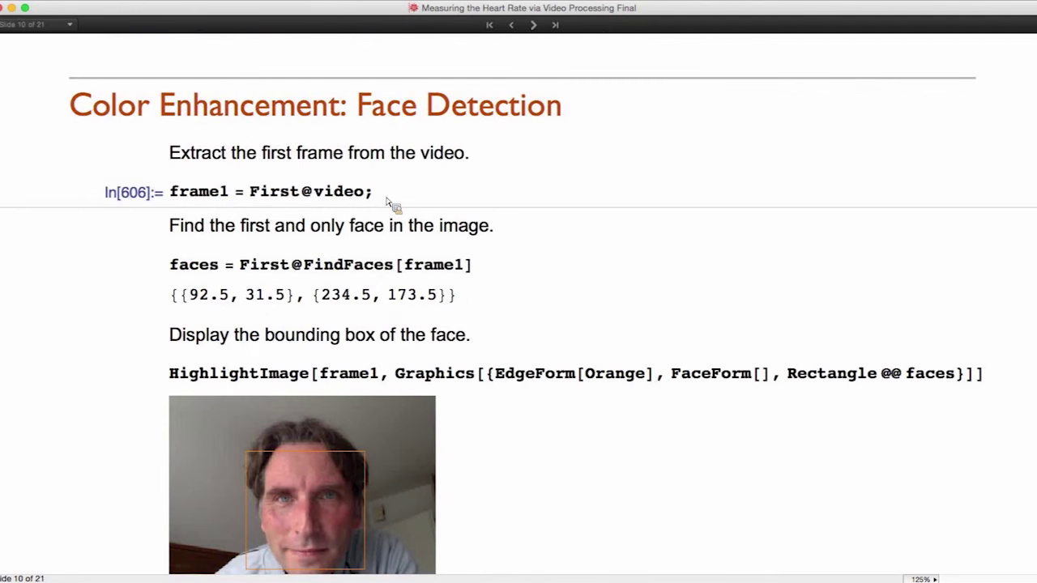
{"action": "double_click", "coordinate": [227, 196]}
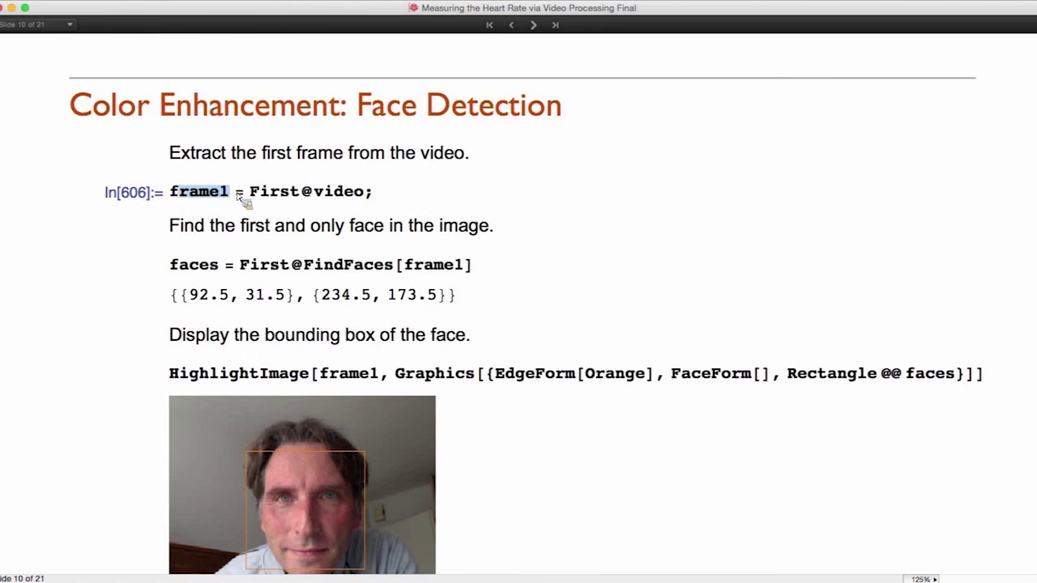
{"action": "left_click", "coordinate": [490, 275]}
{"action": "key", "text": "shift+Return"}
{"action": "double_click", "coordinate": [467, 297]}
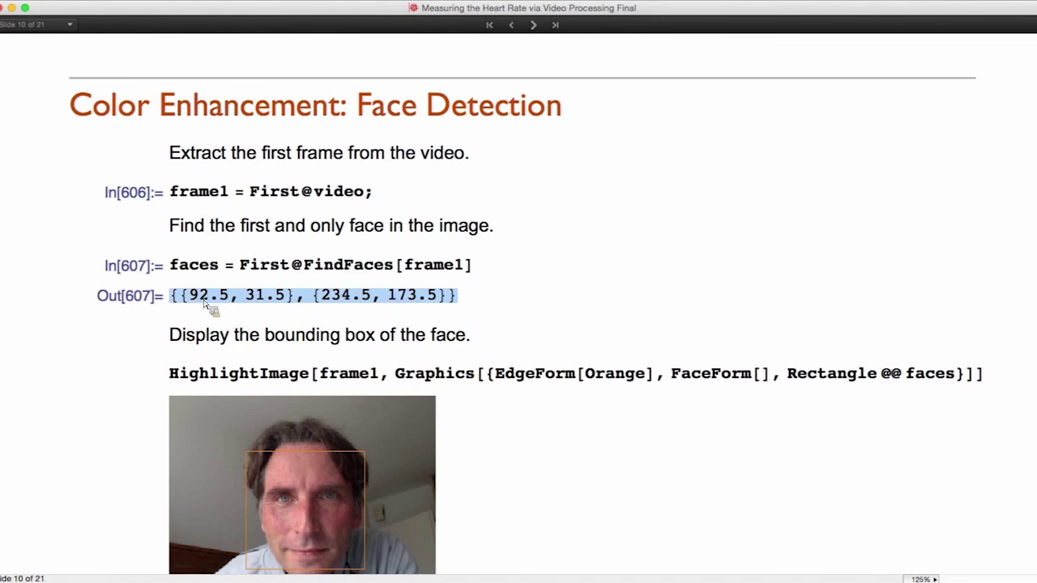
Compute faceBoxes by mapping First@FindFaces over every video frame
{"action": "left_click", "coordinate": [301, 377]}
{"action": "scroll", "coordinate": [335, 381], "scroll_direction": "down", "scroll_amount": 3}
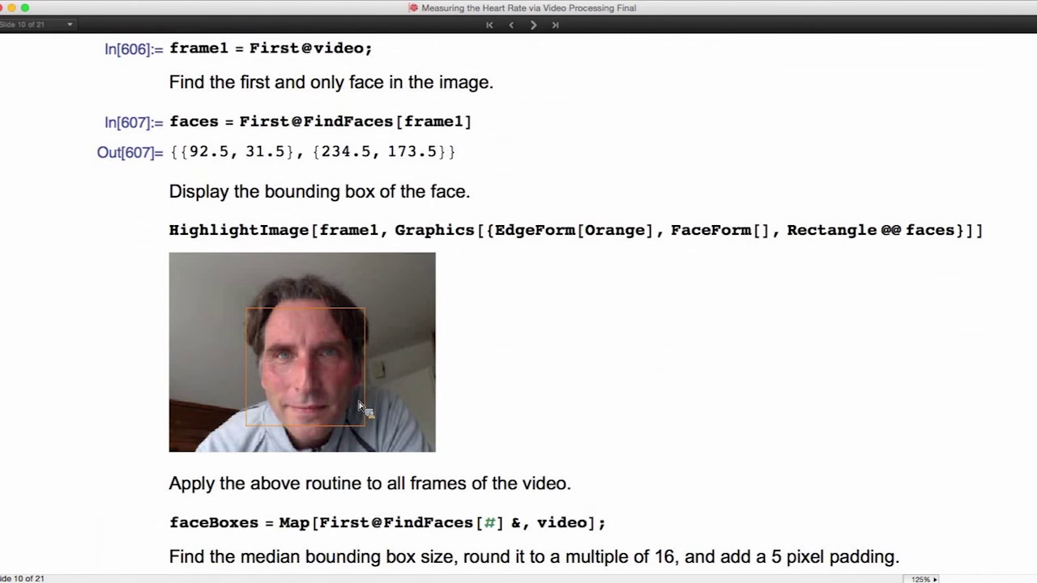
{"action": "scroll", "coordinate": [579, 430], "scroll_direction": "down", "scroll_amount": 5}
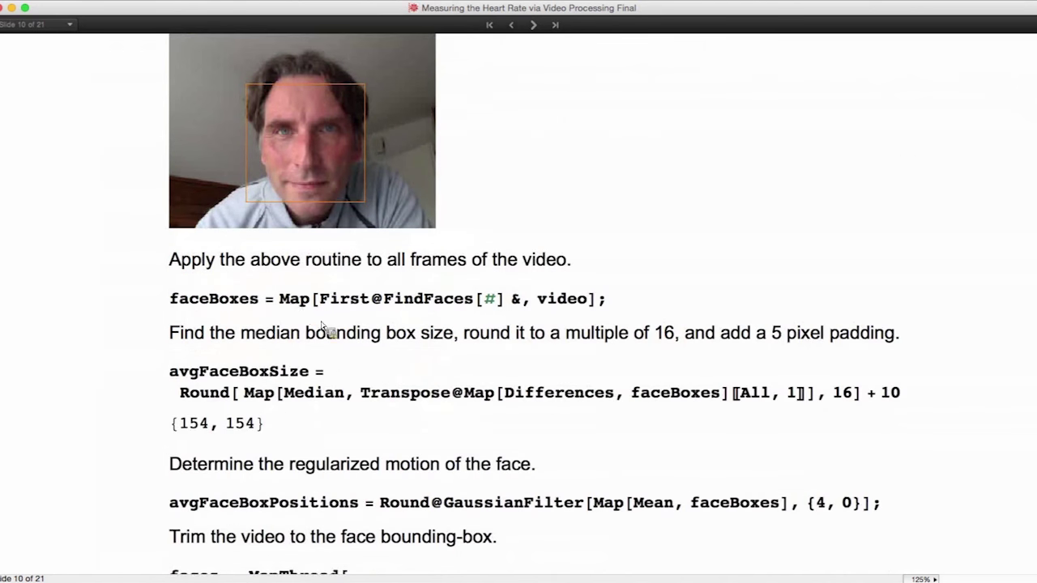
{"action": "left_click_drag", "start_coordinate": [351, 308], "coordinate": [160, 310]}
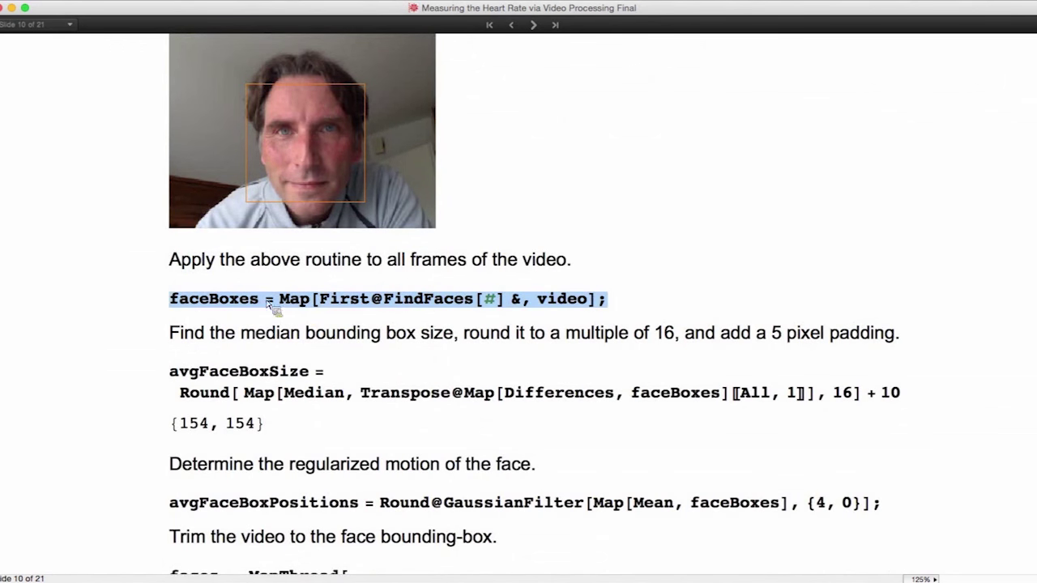
{"action": "double_click", "coordinate": [433, 300]}
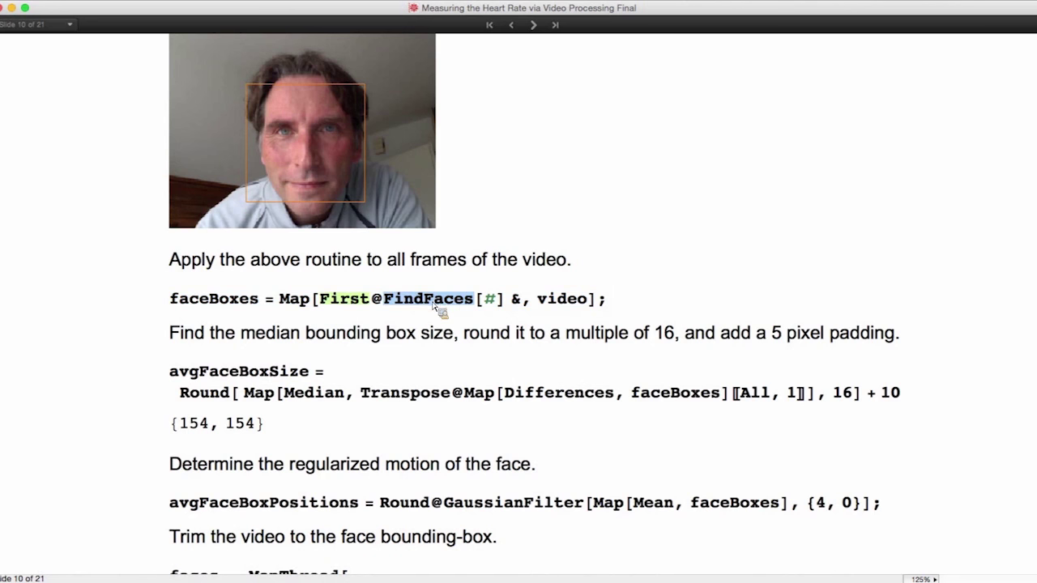
{"action": "double_click", "coordinate": [337, 300]}
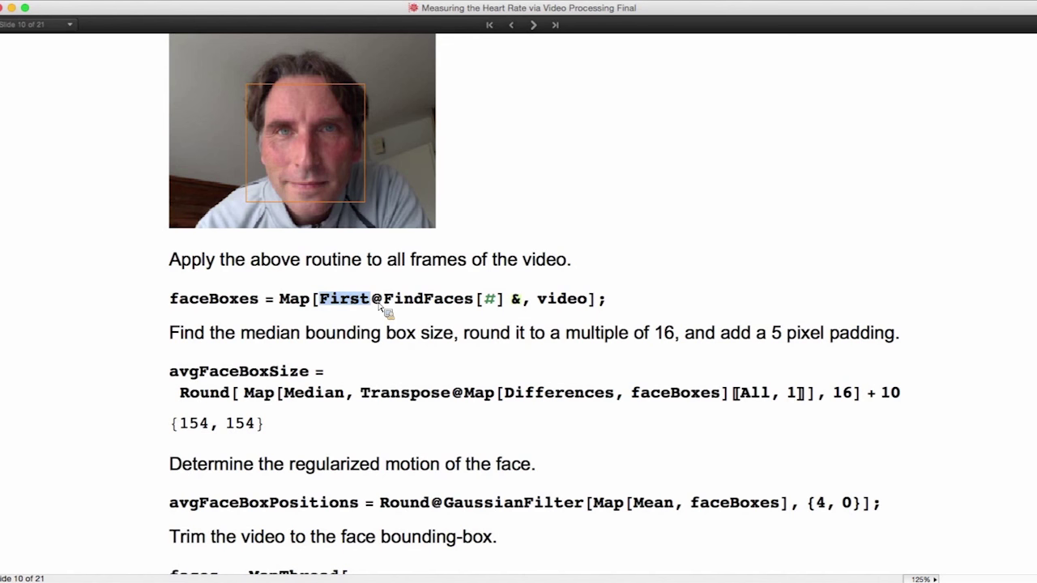
{"action": "key", "text": "shift+Return"}
{"action": "left_click_drag", "start_coordinate": [169, 301], "coordinate": [260, 309]}
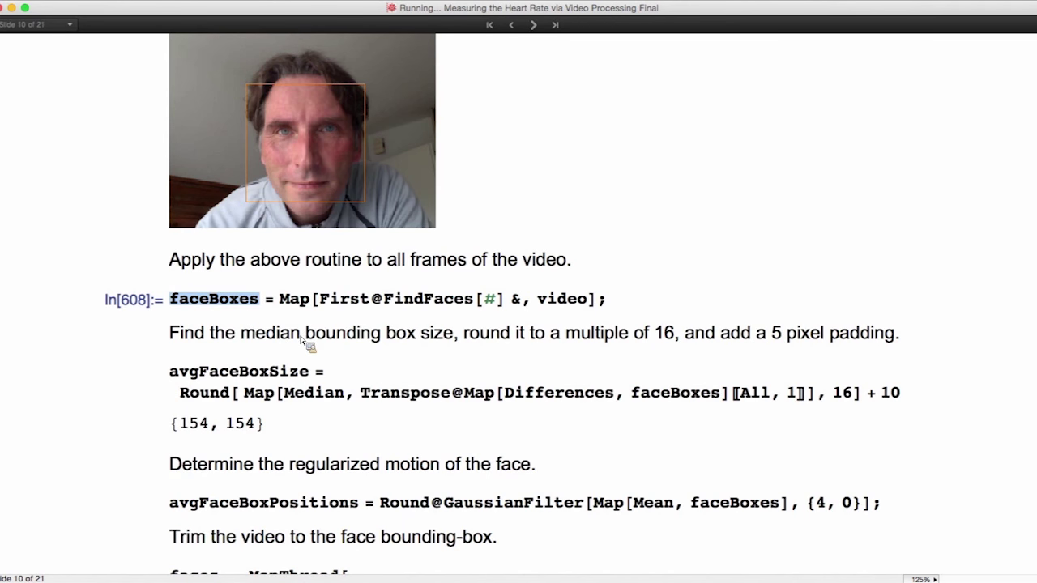
Compute avgFaceBoxSize from the Median box size, rounded to 16 plus 10, giving {154, 154}
{"action": "scroll", "coordinate": [303, 340], "scroll_direction": "down", "scroll_amount": 3}
{"action": "left_click_drag", "start_coordinate": [171, 278], "coordinate": [313, 279]}
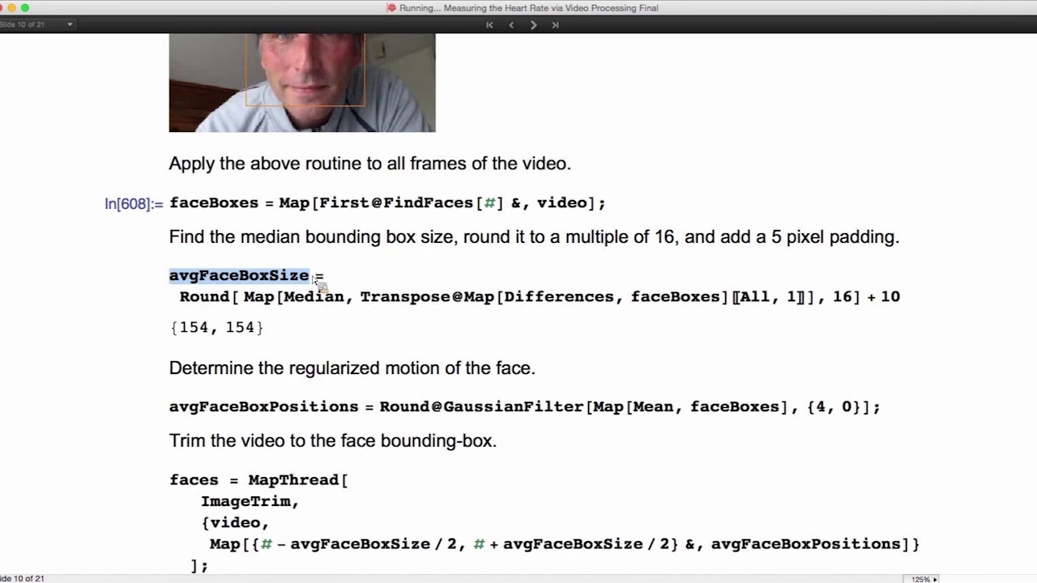
{"action": "double_click", "coordinate": [580, 303]}
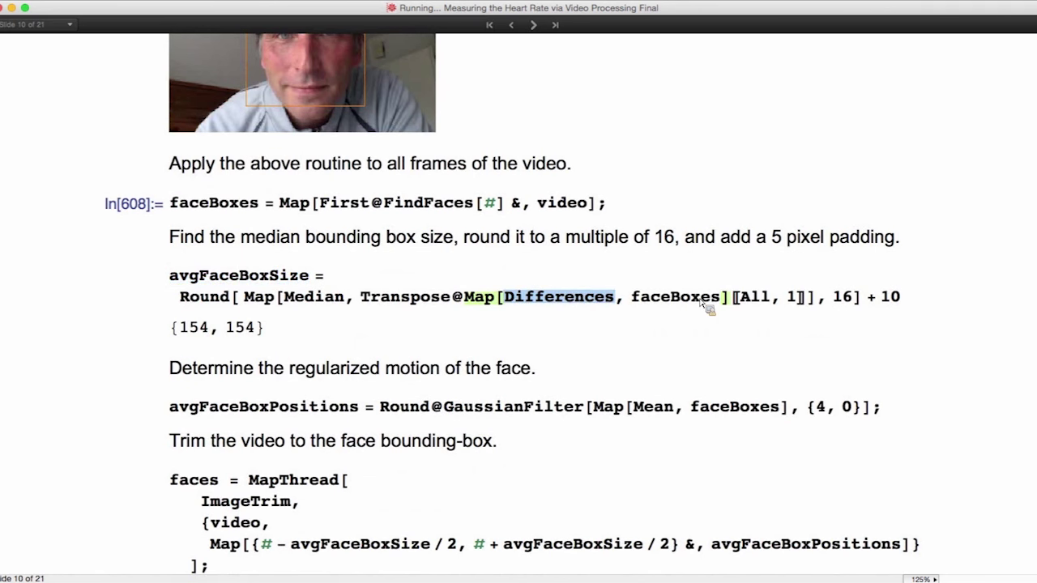
{"action": "double_click", "coordinate": [321, 298]}
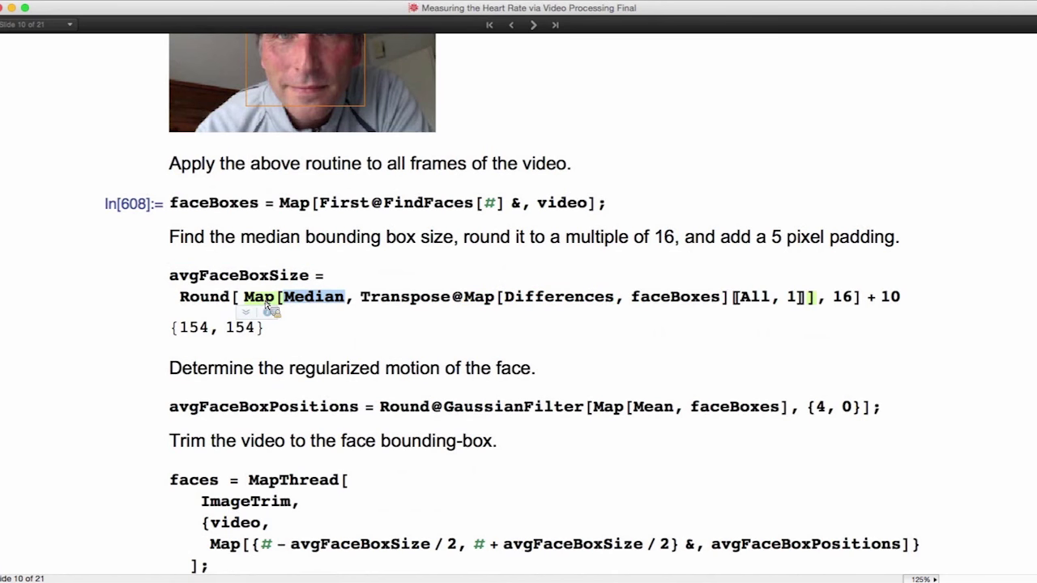
{"action": "left_click", "coordinate": [857, 298]}
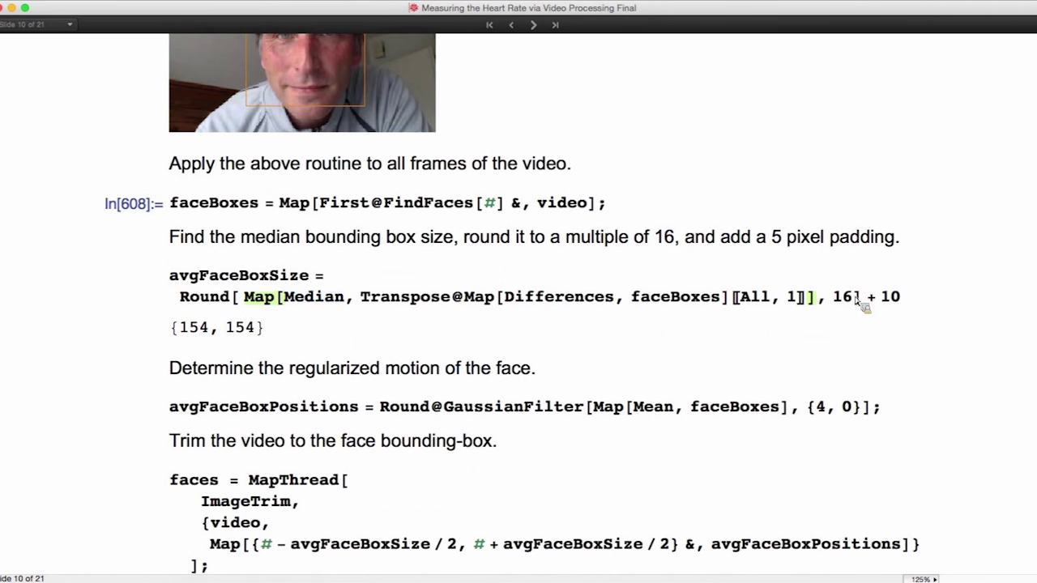
{"action": "double_click", "coordinate": [842, 298]}
{"action": "double_click", "coordinate": [886, 298]}
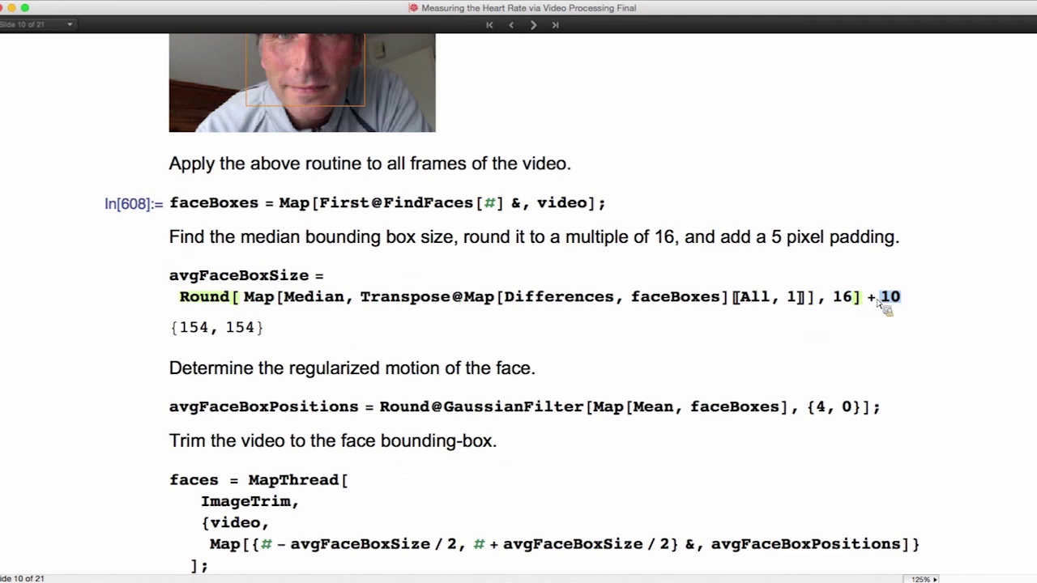
{"action": "key", "text": "shift+Return"}
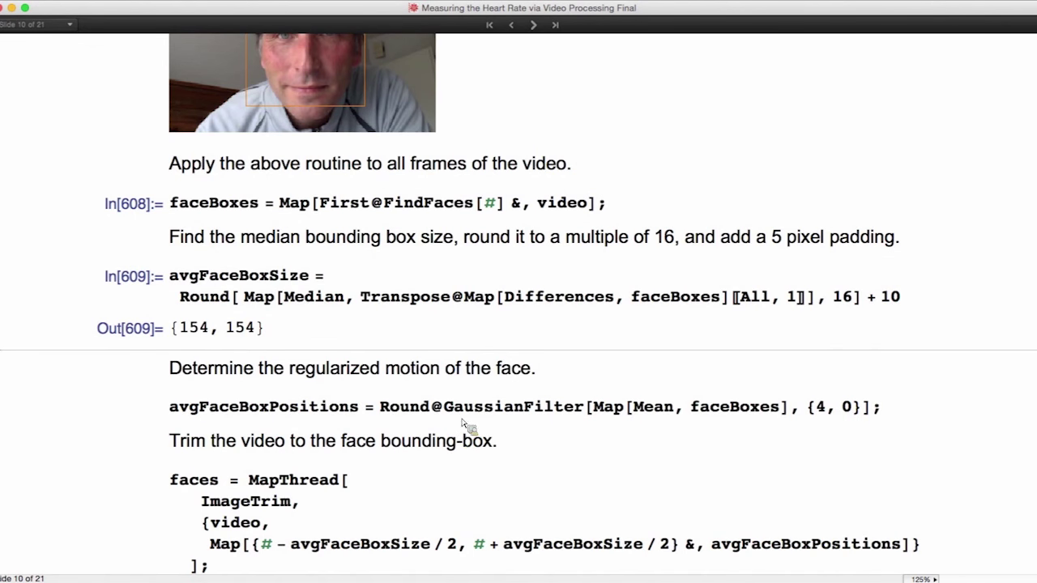
Compute avgFaceBoxPositions as the rounded GaussianFilter-smoothed face box positions
{"action": "left_click_drag", "start_coordinate": [362, 409], "coordinate": [174, 412]}
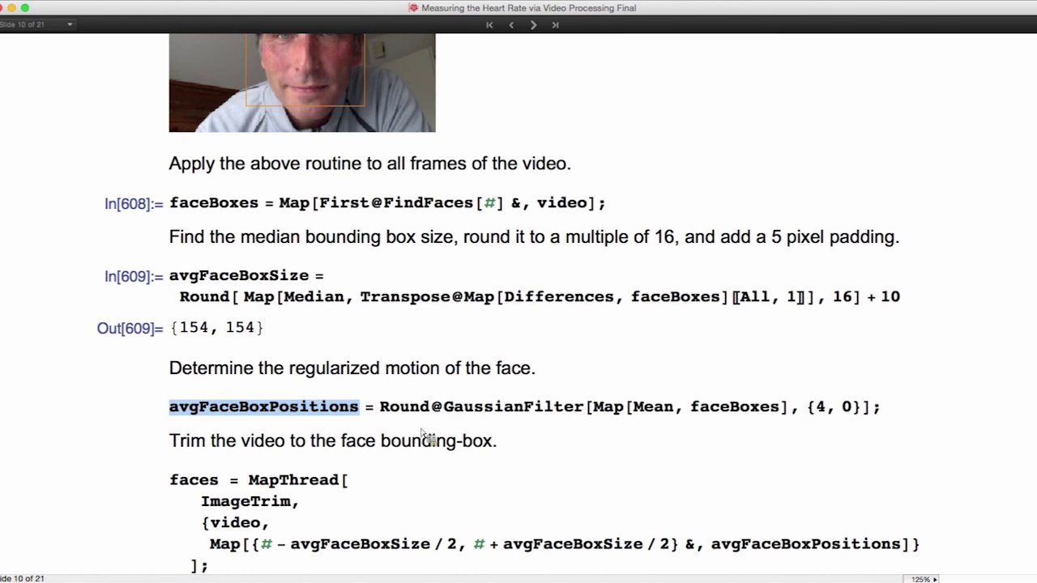
{"action": "double_click", "coordinate": [541, 411]}
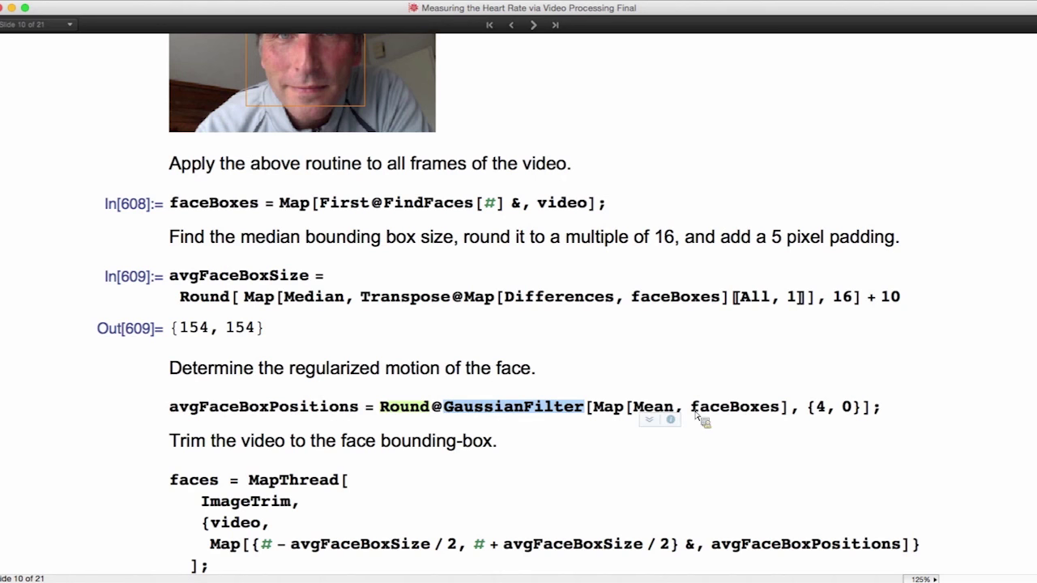
{"action": "double_click", "coordinate": [410, 412]}
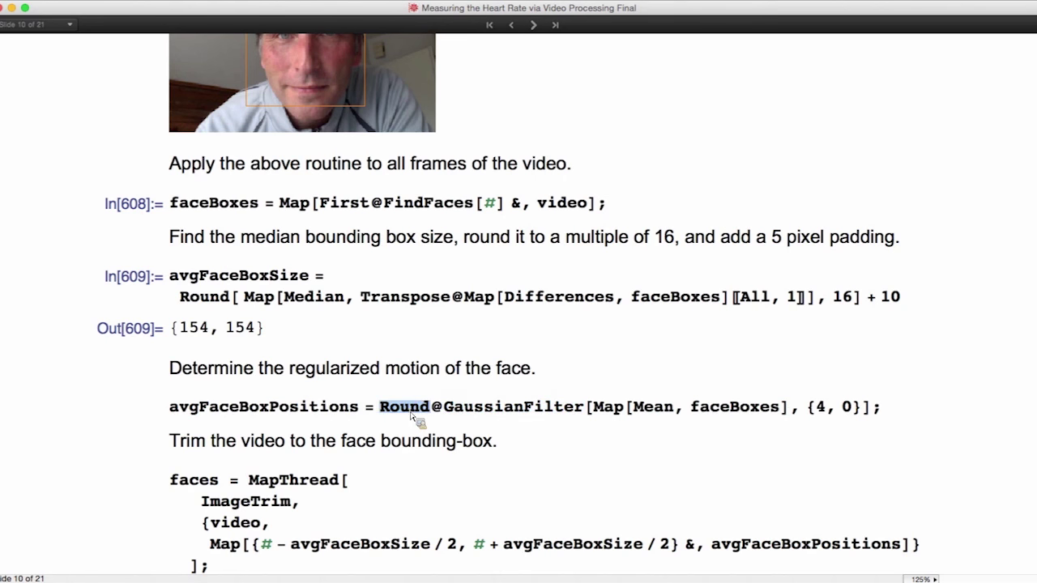
{"action": "key", "text": "shift+Return"}
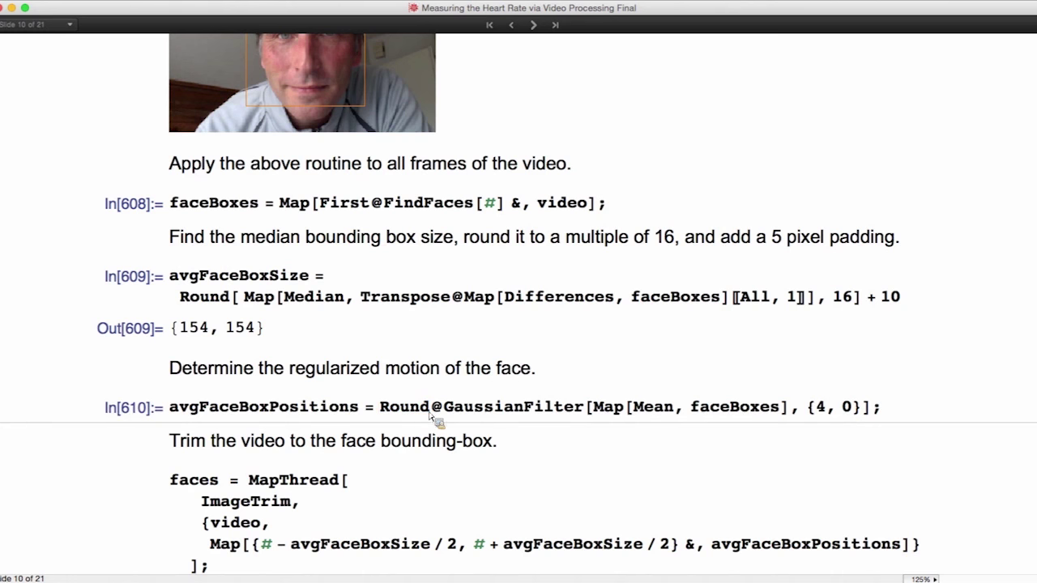
{"action": "scroll", "coordinate": [549, 436], "scroll_direction": "down", "scroll_amount": 2}
Trim every video frame to the averaged face box with ImageTrim in MapThread
{"action": "left_click", "coordinate": [411, 422]}
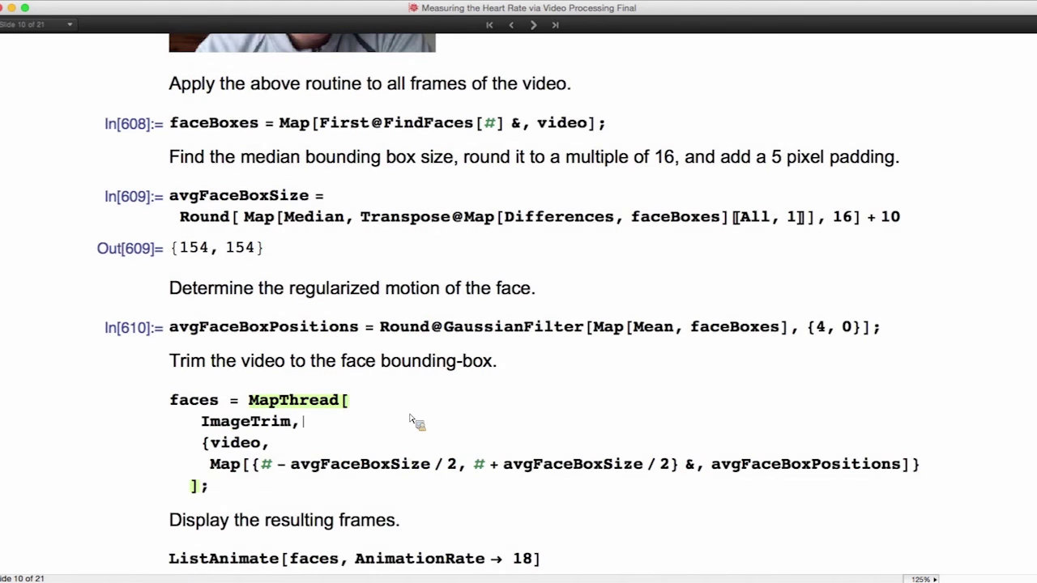
{"action": "double_click", "coordinate": [235, 422]}
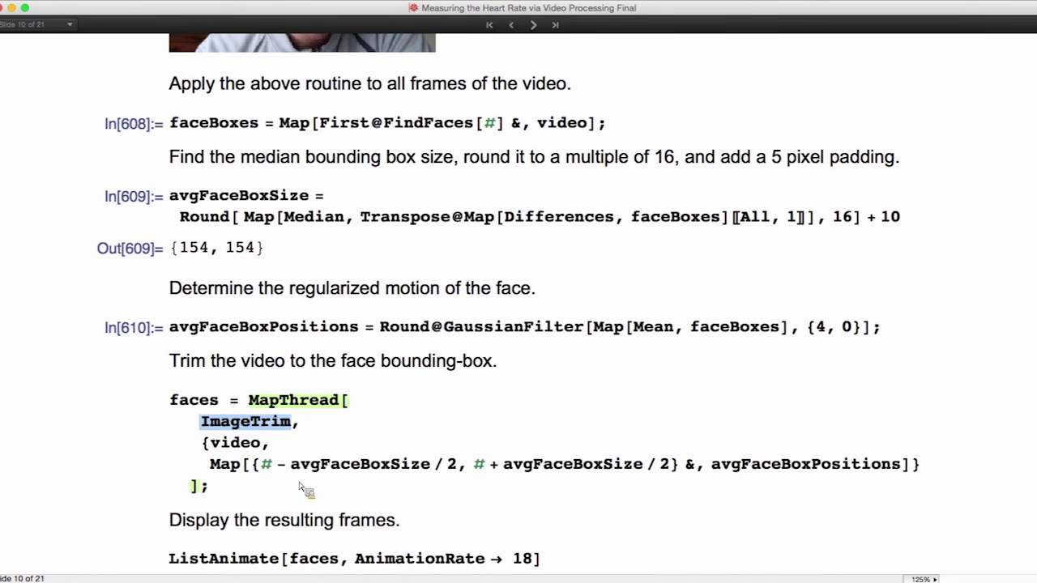
{"action": "left_click_drag", "start_coordinate": [215, 472], "coordinate": [891, 472]}
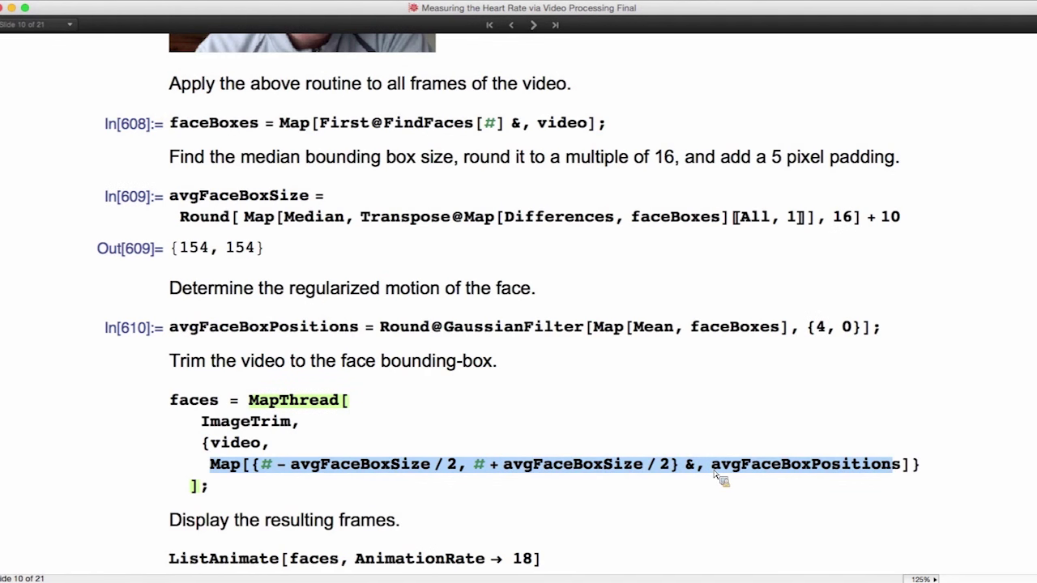
{"action": "double_click", "coordinate": [783, 473]}
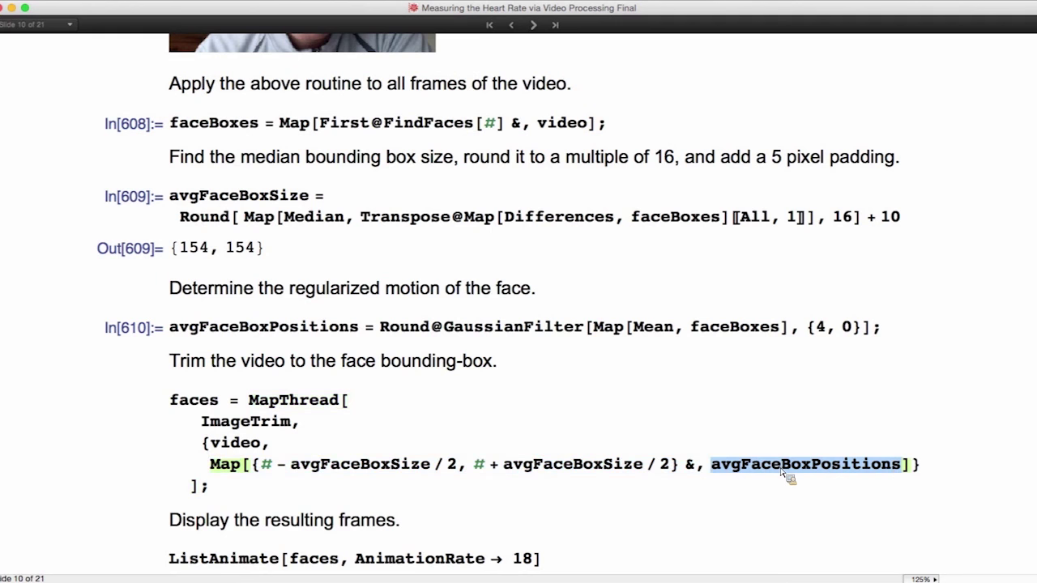
{"action": "key", "text": "shift+Return"}
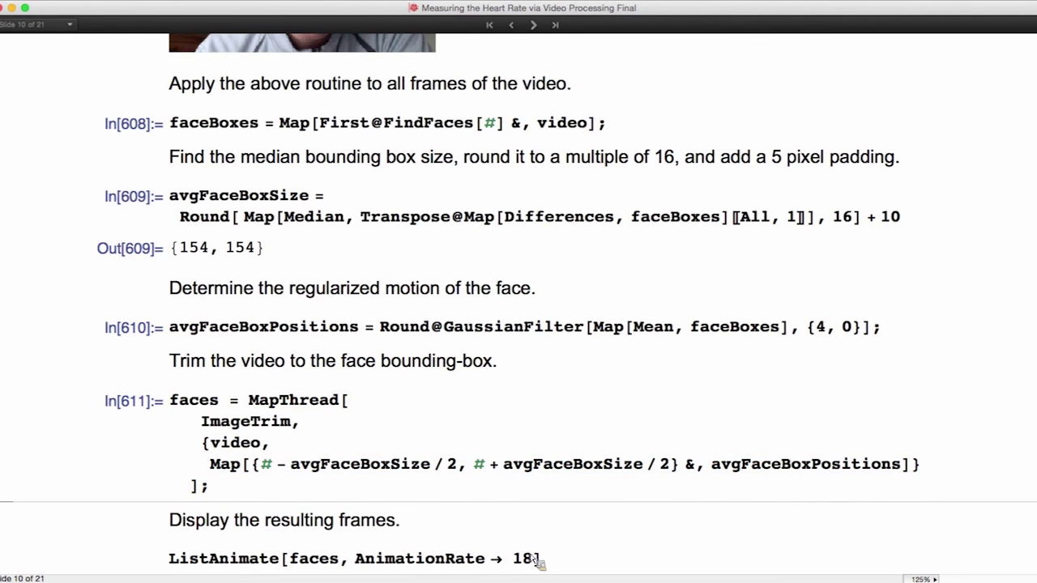
Play the cropped face frames with ListAnimate at rate 18, then advance to Video Stabilization
{"action": "key", "text": "shift+Return"}
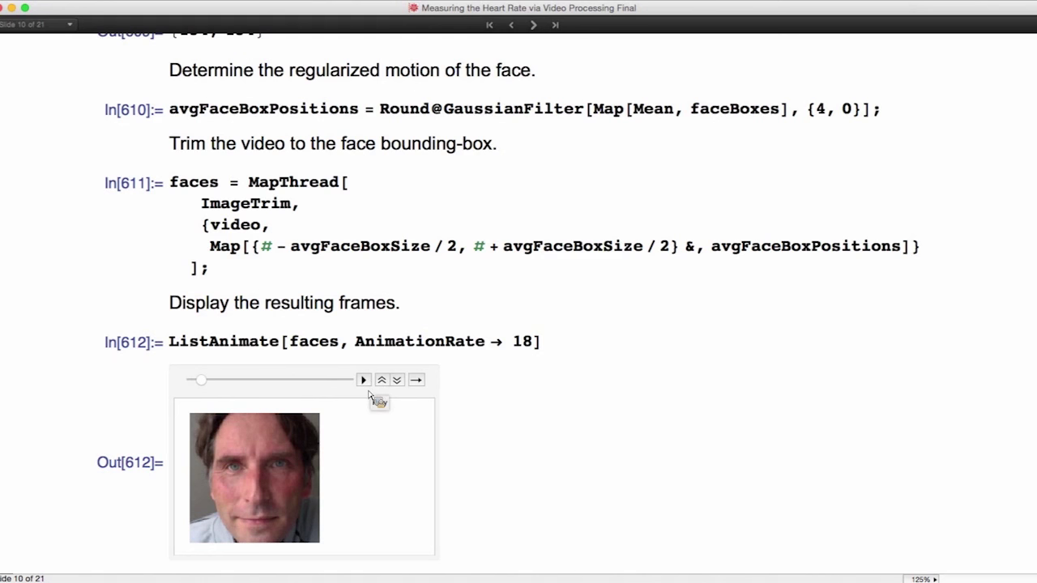
{"action": "left_click", "coordinate": [363, 380]}
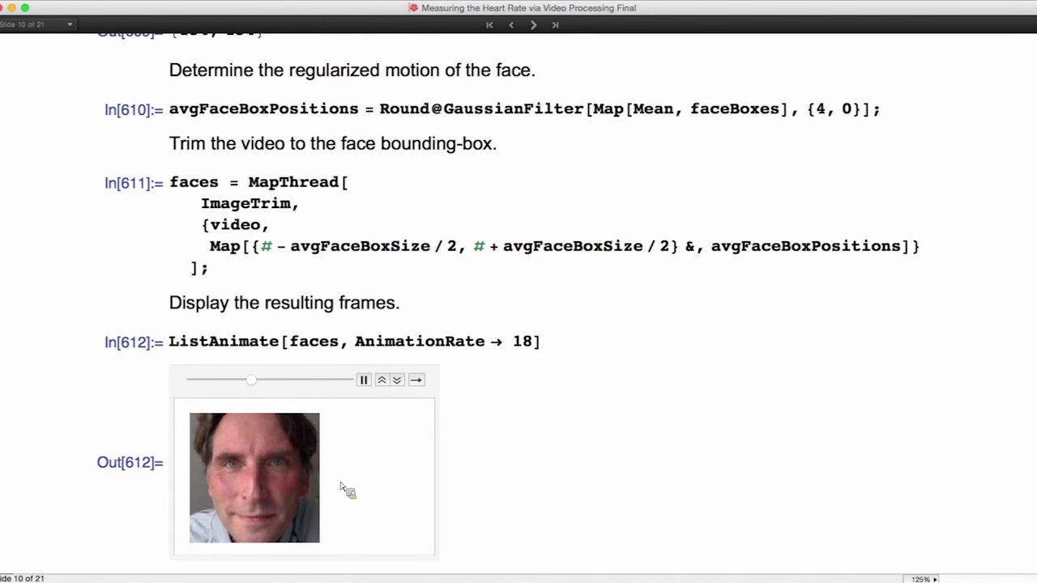
{"action": "key", "text": "shift+Return"}
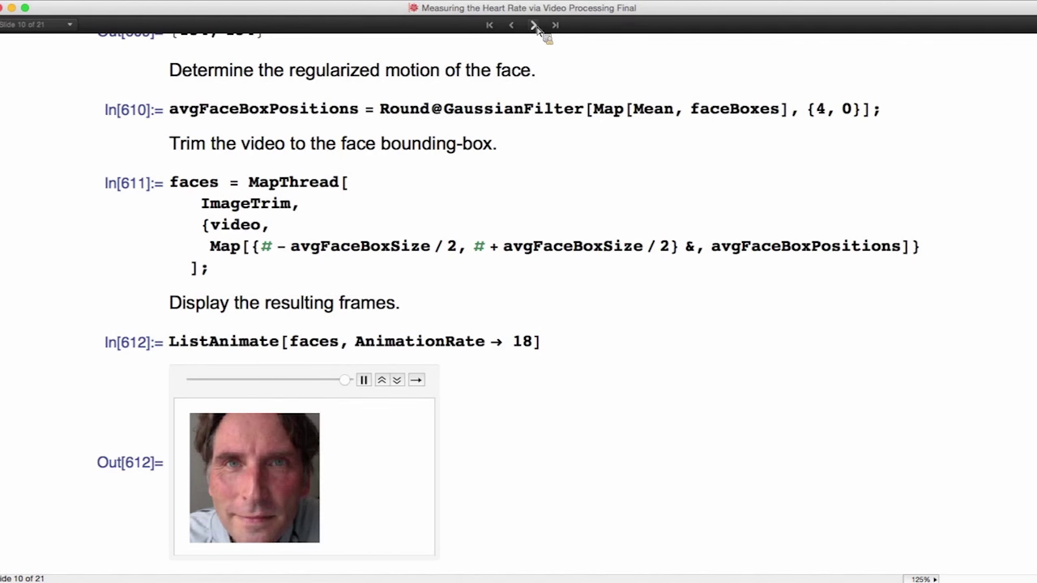
{"action": "left_click", "coordinate": [533, 26]}
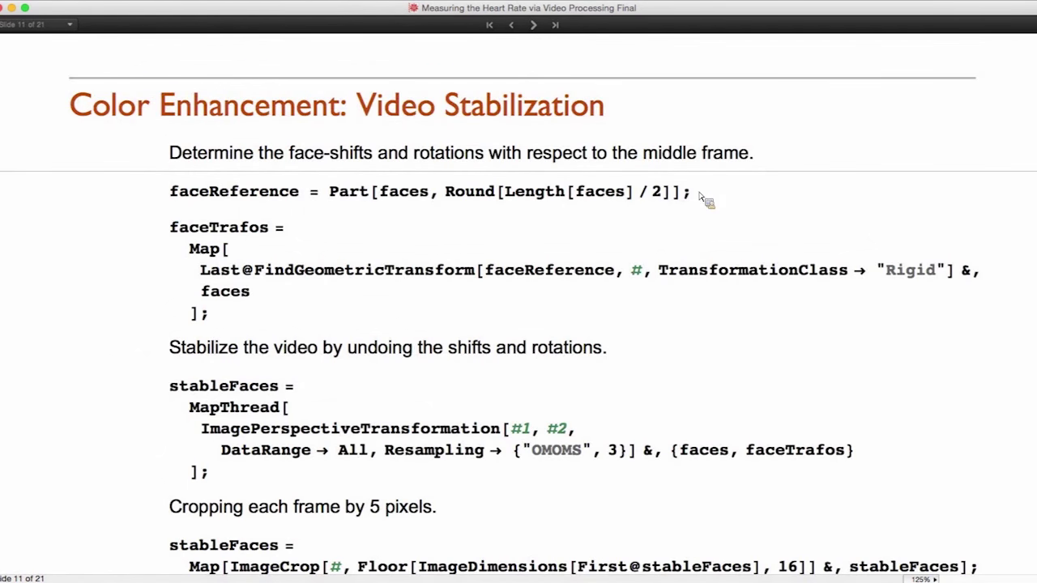
Evaluate faceReference, then faceTrafos via FindGeometricTransform of each face against faceReference
{"action": "left_click_drag", "start_coordinate": [690, 194], "coordinate": [171, 199]}
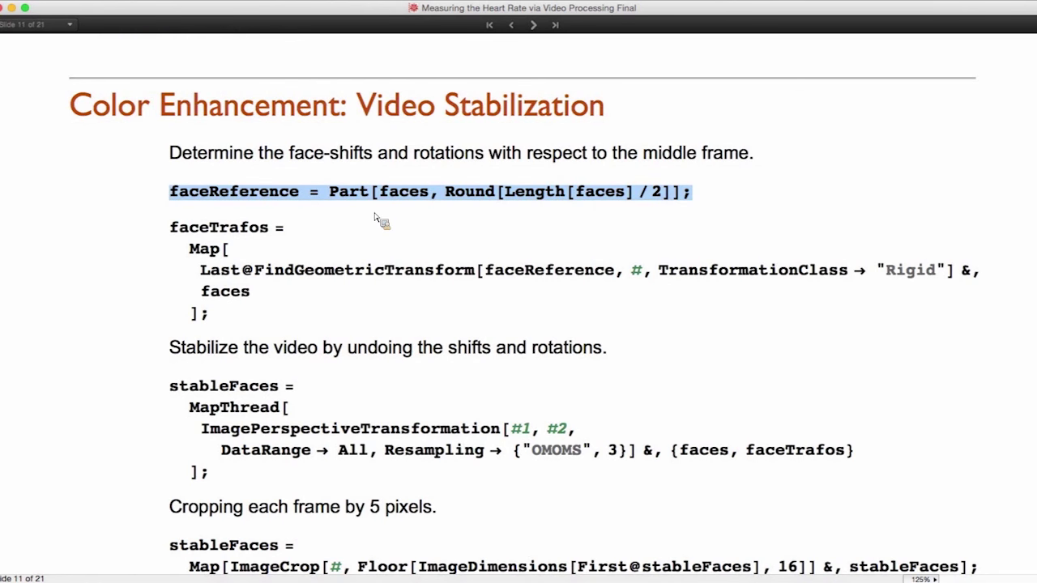
{"action": "key", "text": "shift+Return"}
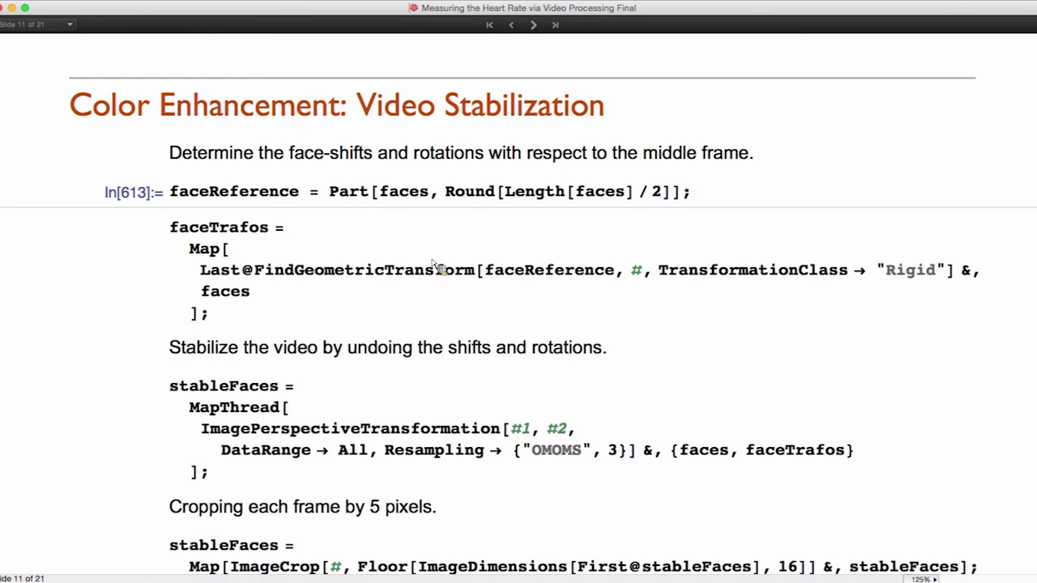
{"action": "double_click", "coordinate": [492, 275]}
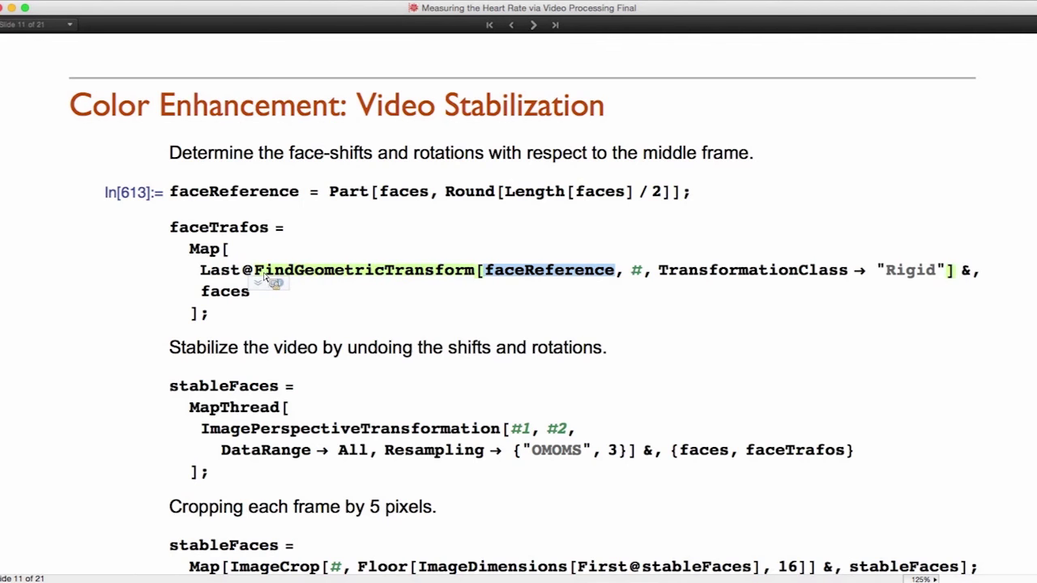
{"action": "left_click", "coordinate": [263, 275]}
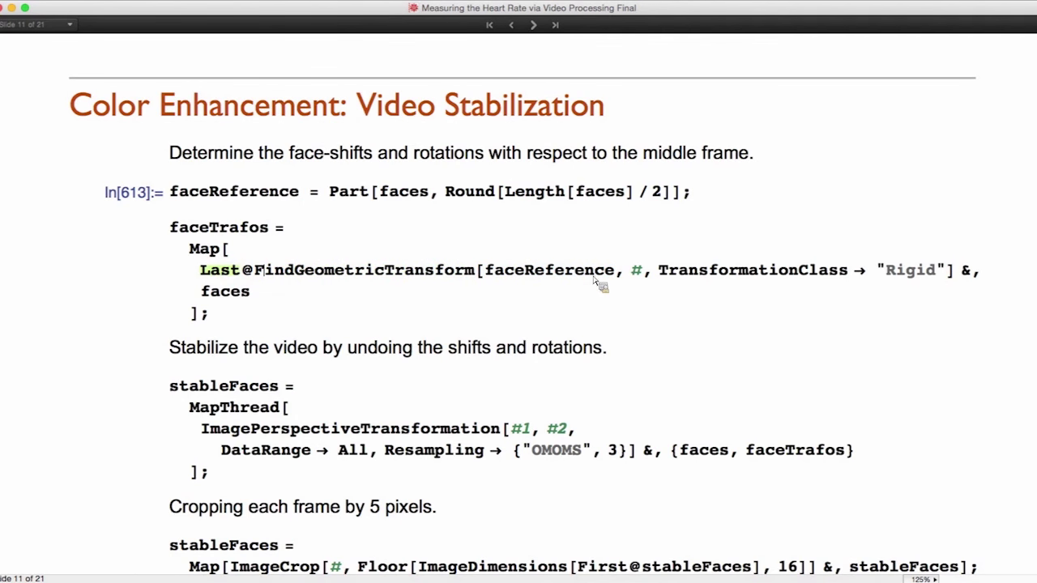
{"action": "left_click", "coordinate": [246, 298]}
{"action": "double_click", "coordinate": [246, 298]}
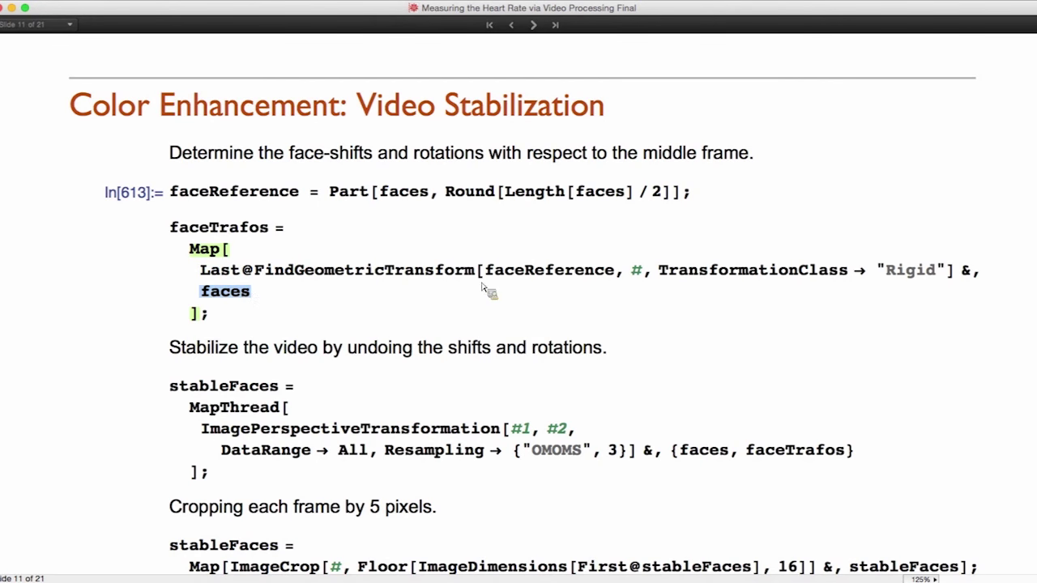
{"action": "left_click_drag", "start_coordinate": [619, 285], "coordinate": [490, 282]}
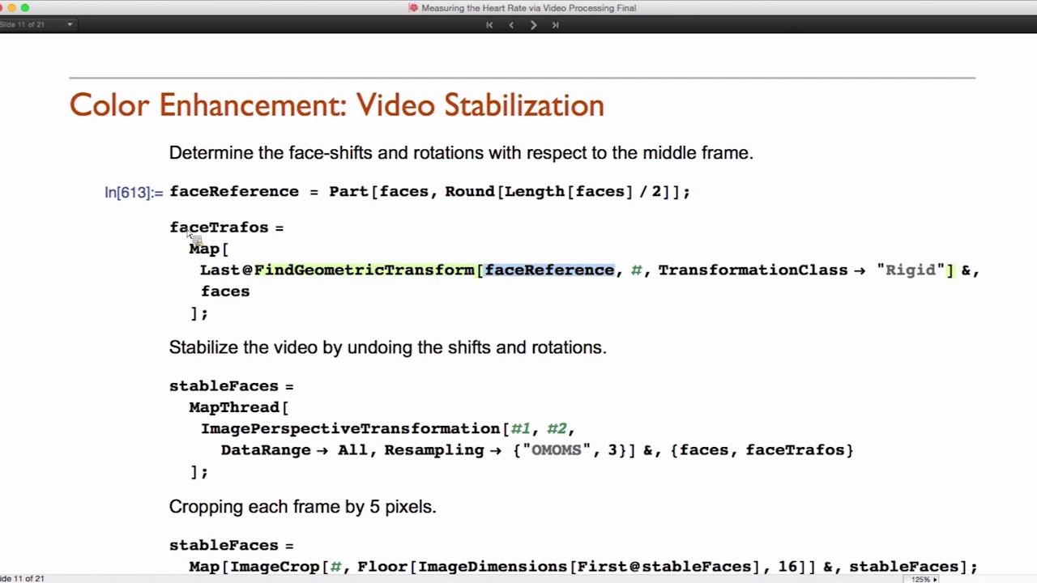
{"action": "left_click_drag", "start_coordinate": [173, 236], "coordinate": [275, 236]}
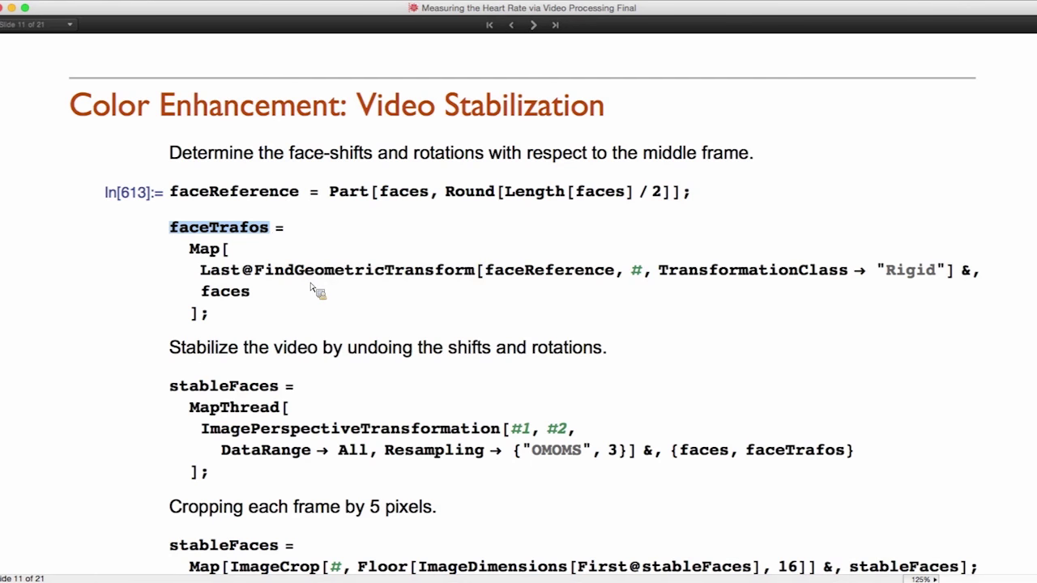
{"action": "key", "text": "shift+Return"}
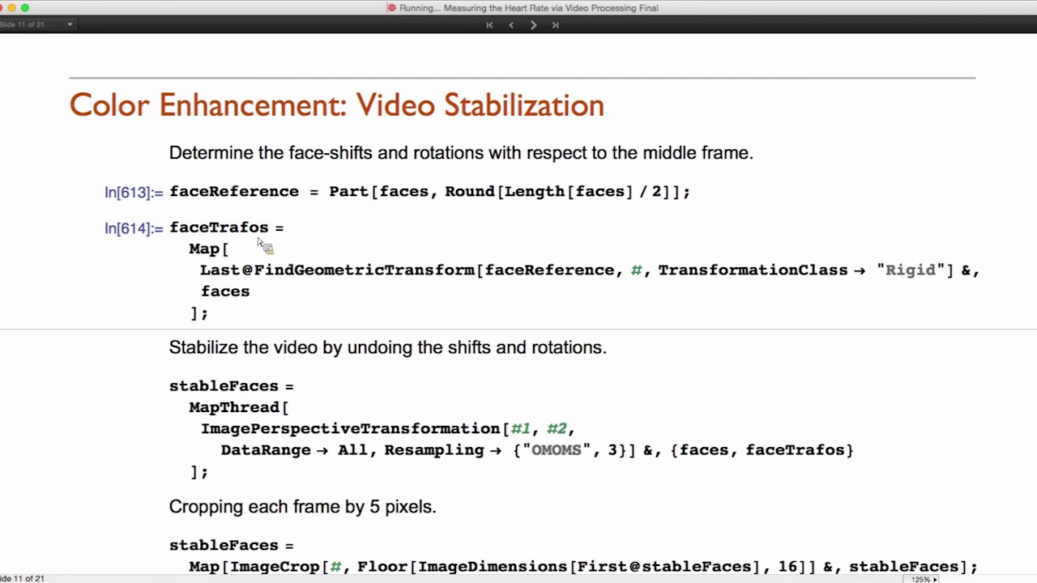
Point out faces, MapThread, faceTrafos and ImagePerspectiveTransformation, then evaluate the stableFaces cell
{"action": "scroll", "coordinate": [319, 428], "scroll_direction": "down", "scroll_amount": 2}
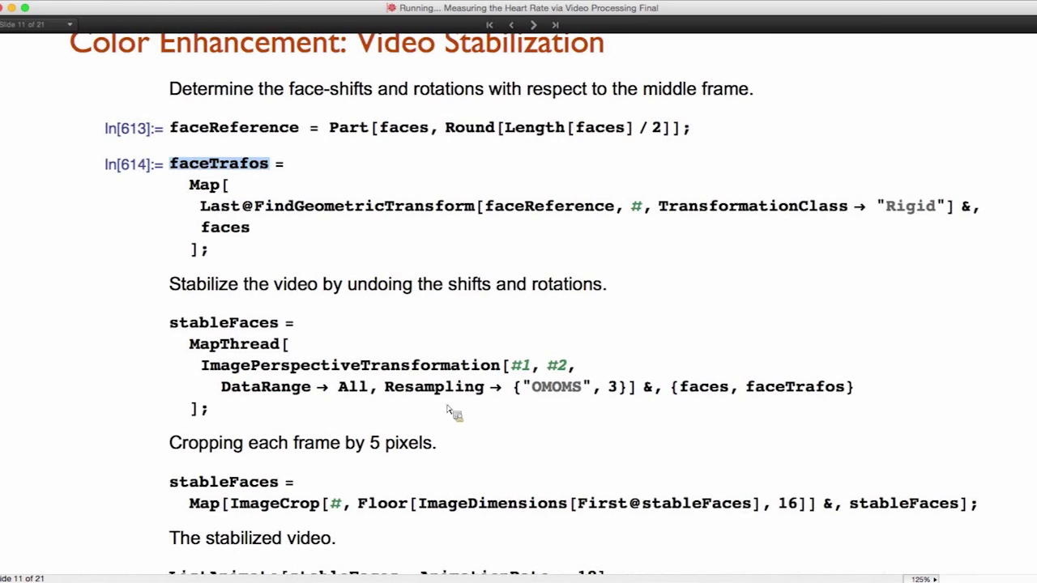
{"action": "double_click", "coordinate": [716, 389]}
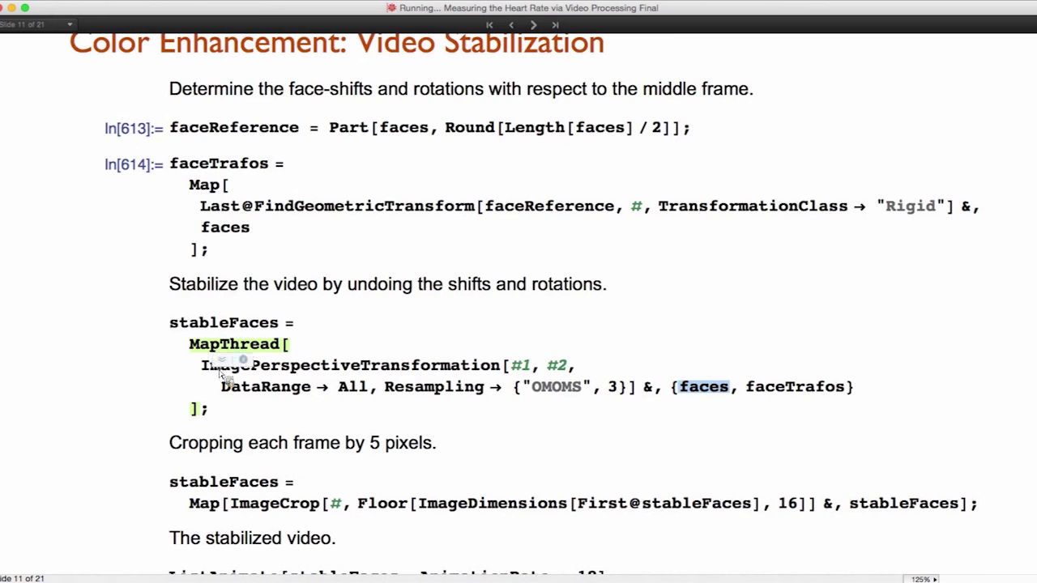
{"action": "double_click", "coordinate": [243, 345]}
{"action": "double_click", "coordinate": [794, 389]}
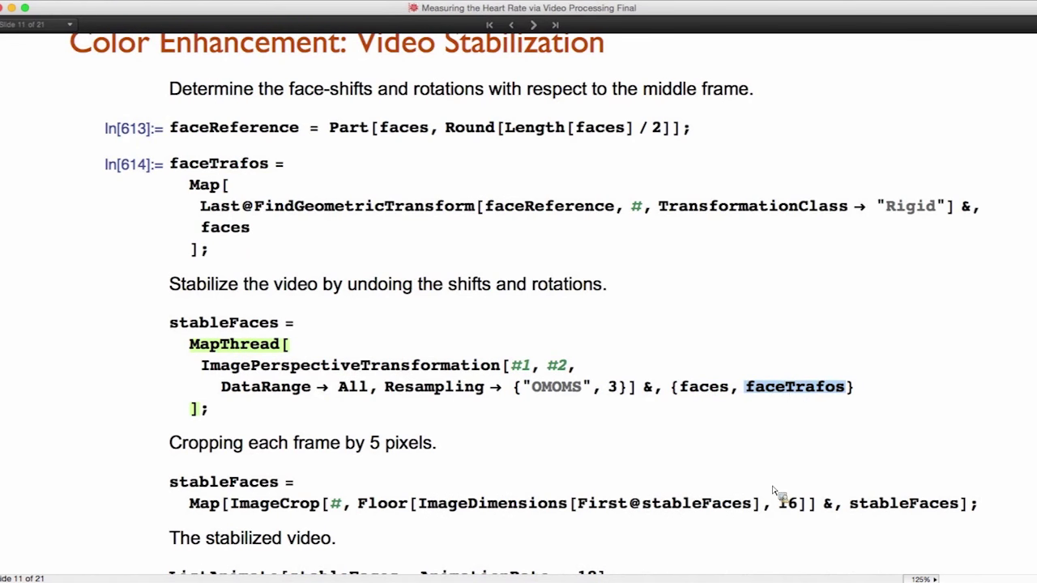
{"action": "left_click_drag", "start_coordinate": [200, 366], "coordinate": [500, 375]}
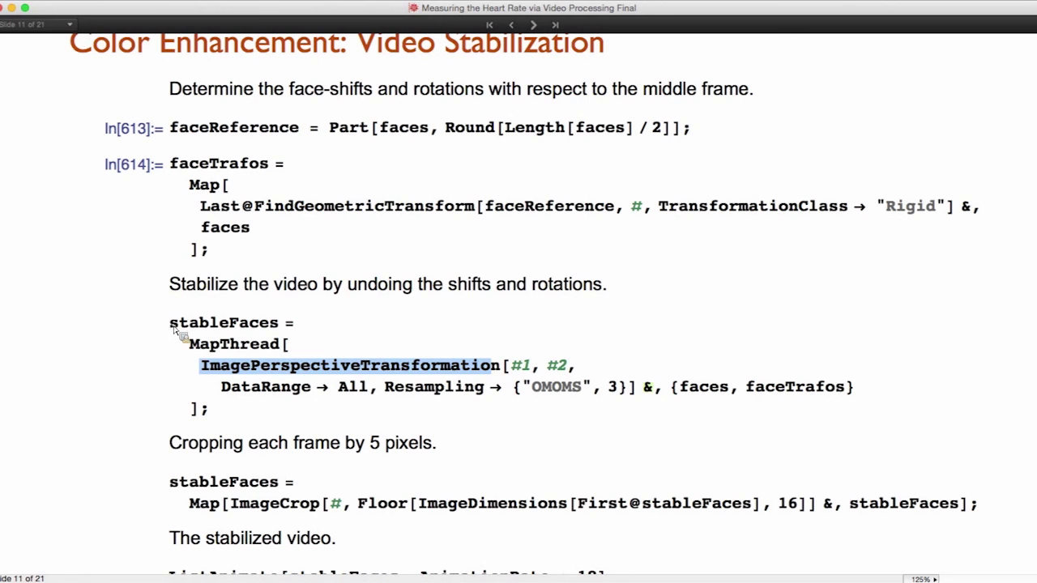
{"action": "left_click_drag", "start_coordinate": [170, 326], "coordinate": [285, 325]}
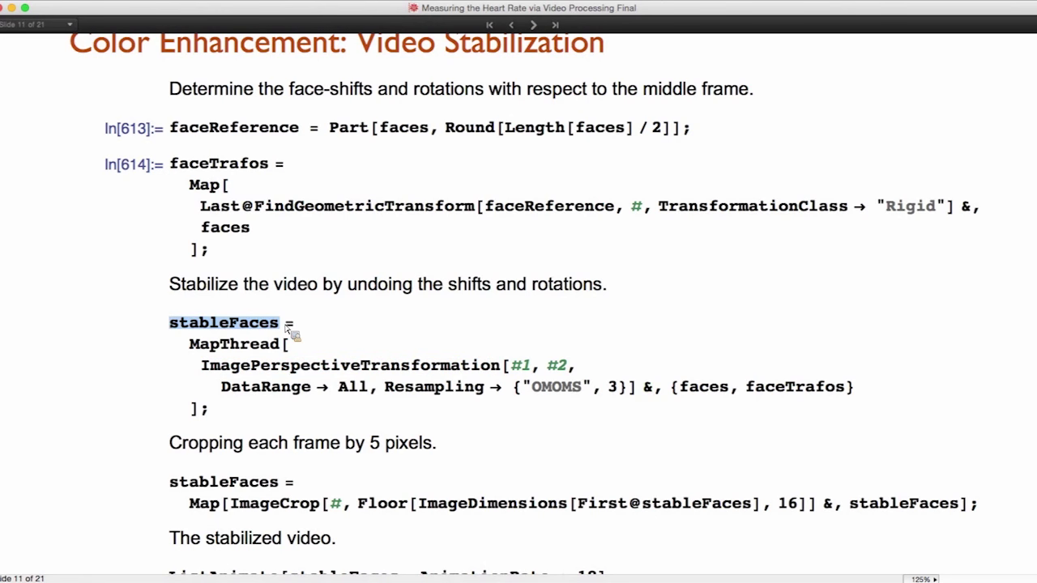
{"action": "key", "text": "shift+Return"}
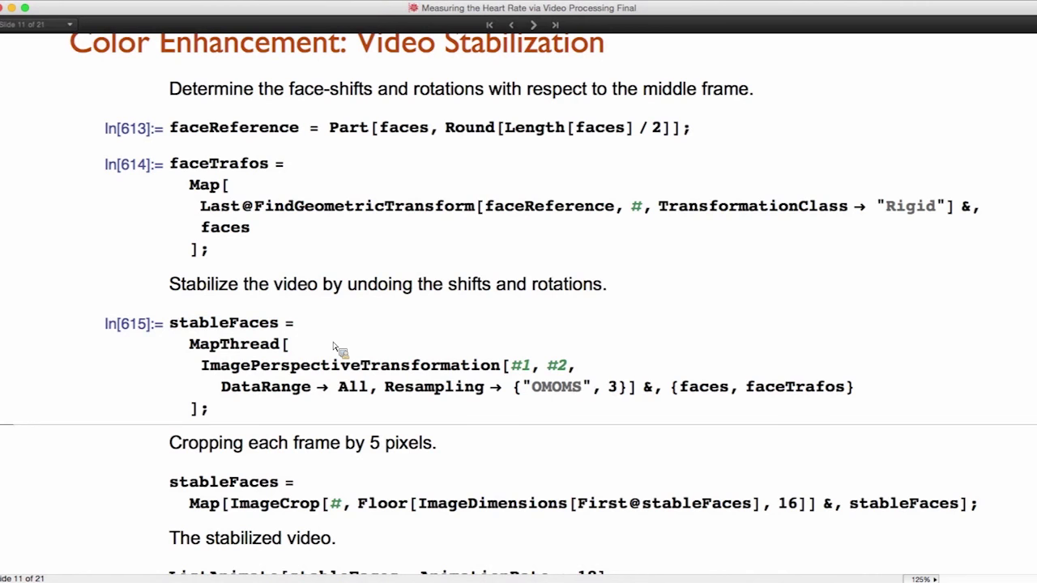
Evaluate the ImageCrop cell to trim 5 pixels from the stabilized frames
{"action": "scroll", "coordinate": [340, 347], "scroll_direction": "down", "scroll_amount": 5}
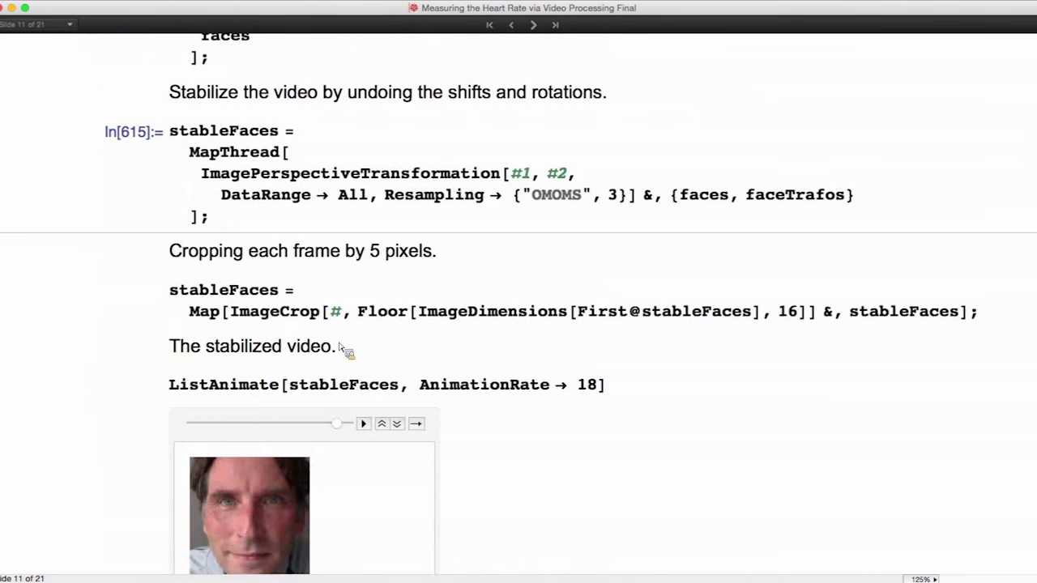
{"action": "left_click", "coordinate": [316, 299]}
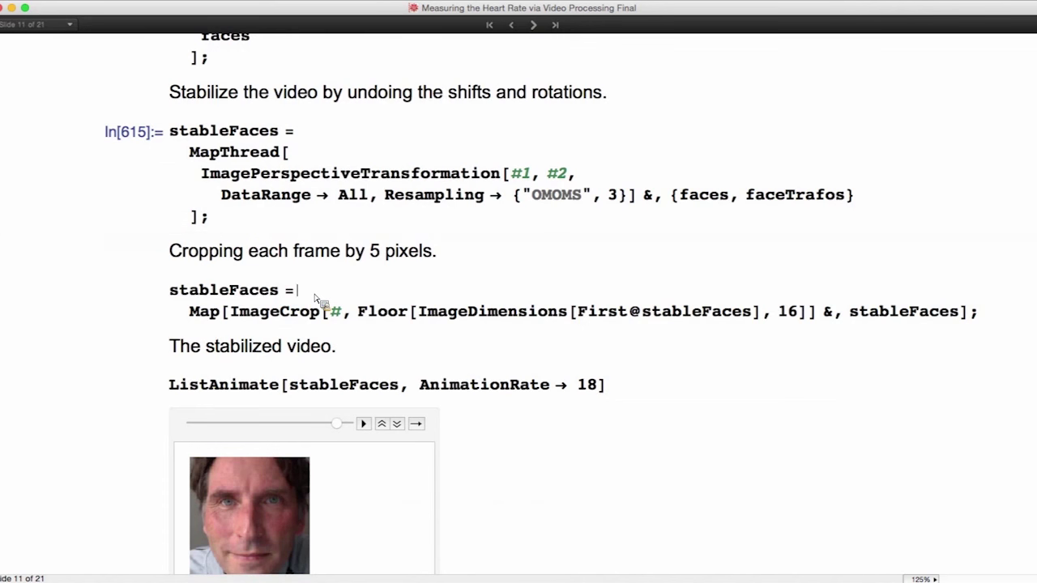
{"action": "key", "text": "shift+Return"}
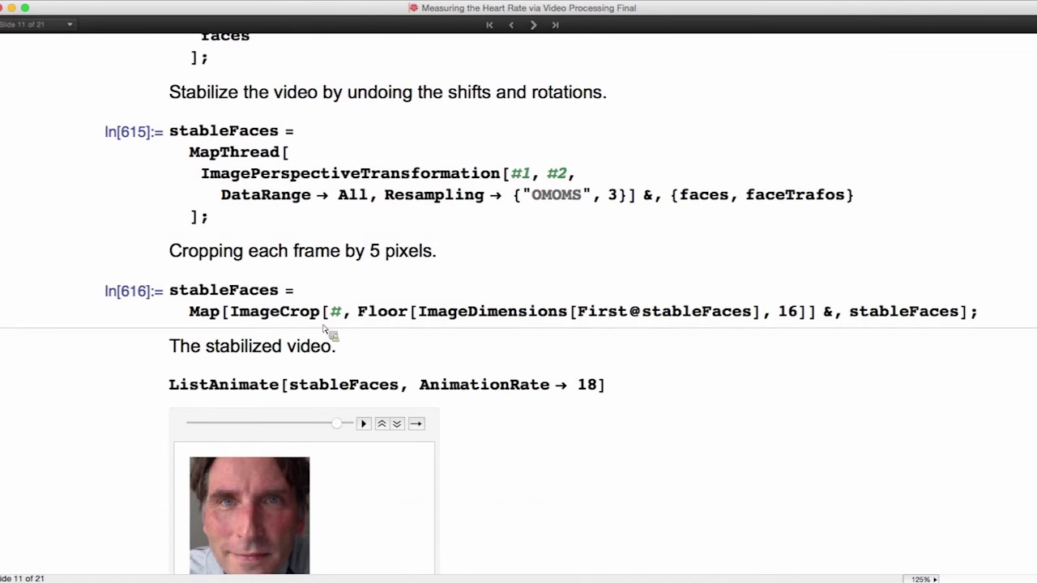
Play the stabilized face video with ListAnimate, then advance to the Skin Detection slide
{"action": "left_click", "coordinate": [336, 390]}
{"action": "key", "text": "shift+Return"}
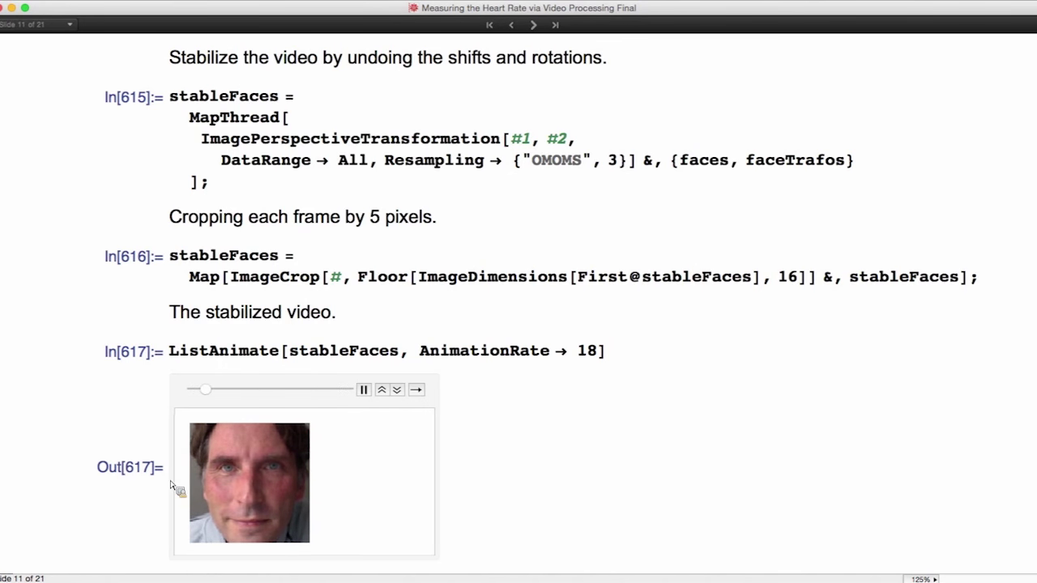
{"action": "left_click", "coordinate": [535, 26]}
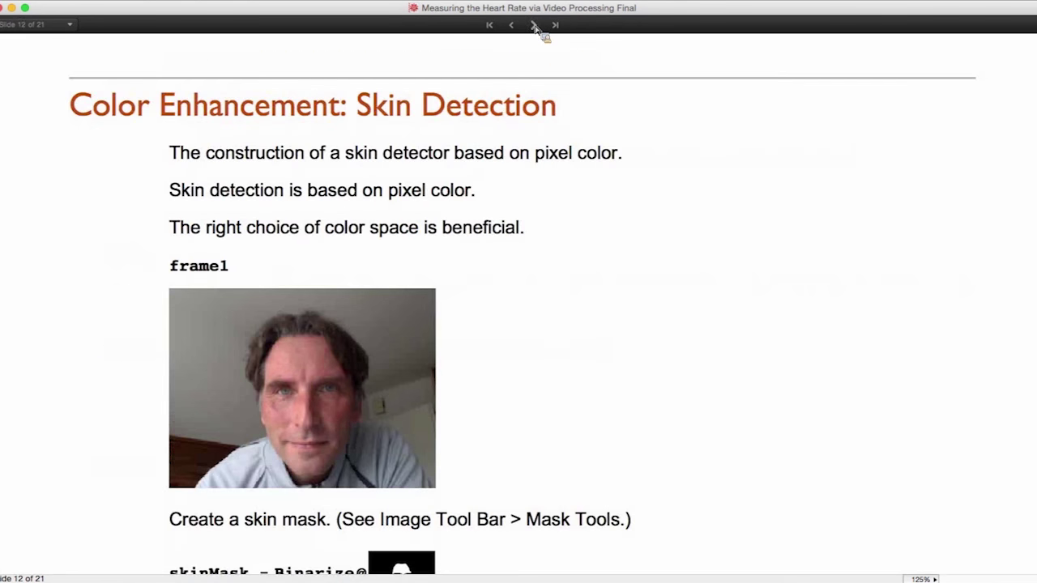
Display frame1, the first face frame, and select the photo before leaving slideshow mode
{"action": "left_click", "coordinate": [256, 274]}
{"action": "key", "text": "shift+Return"}
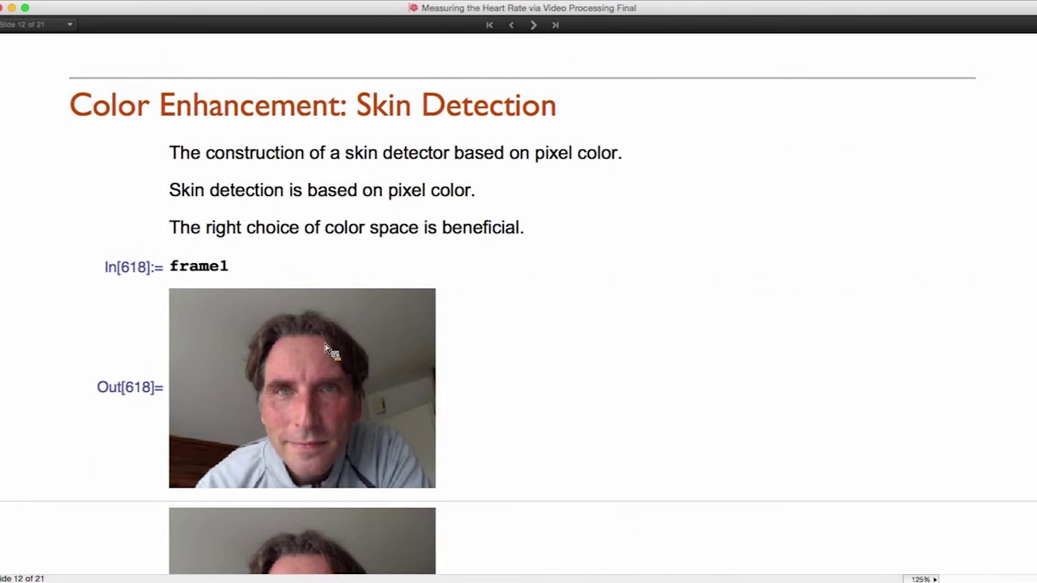
{"action": "scroll", "coordinate": [328, 350], "scroll_direction": "down", "scroll_amount": 2}
{"action": "scroll", "coordinate": [324, 364], "scroll_direction": "down", "scroll_amount": 1}
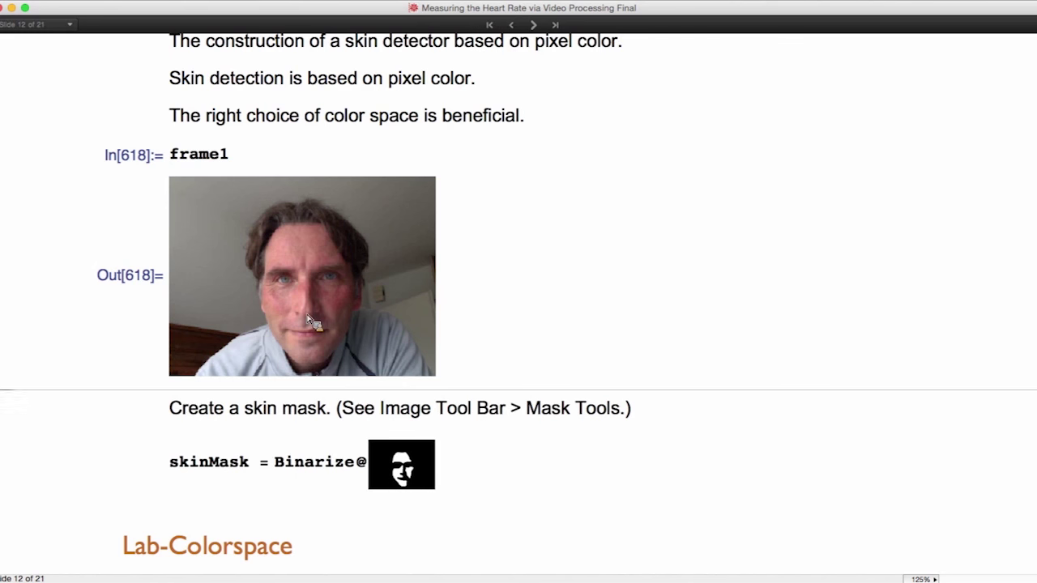
{"action": "left_click", "coordinate": [352, 314]}
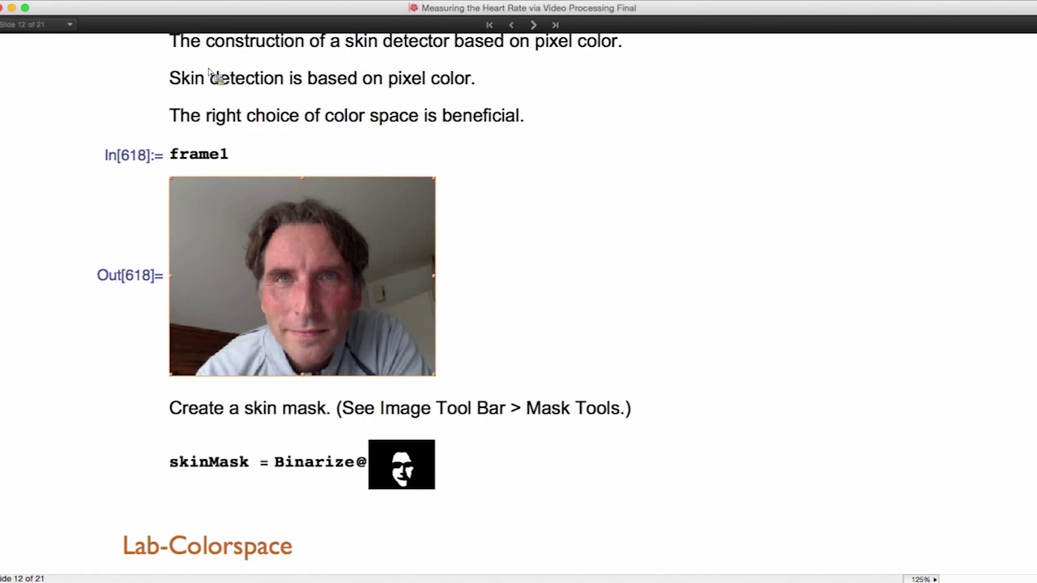
{"action": "left_click", "coordinate": [221, 2]}
Switch to the Working screen environment and bring up frame1's mask drawing tools
{"action": "mouse_move", "coordinate": [307, 54]}
{"action": "left_click", "coordinate": [365, 55]}
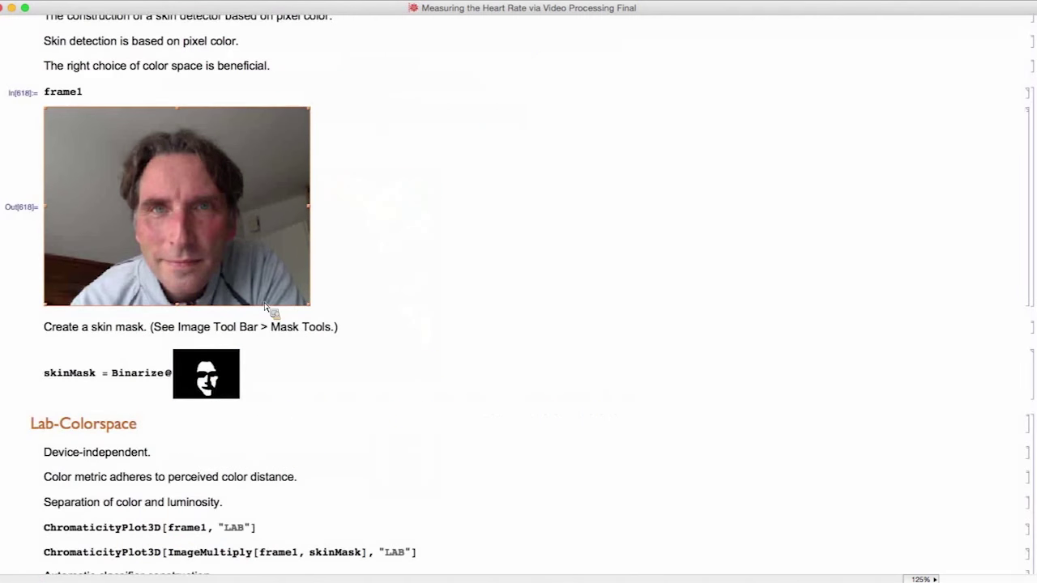
{"action": "left_click", "coordinate": [259, 222]}
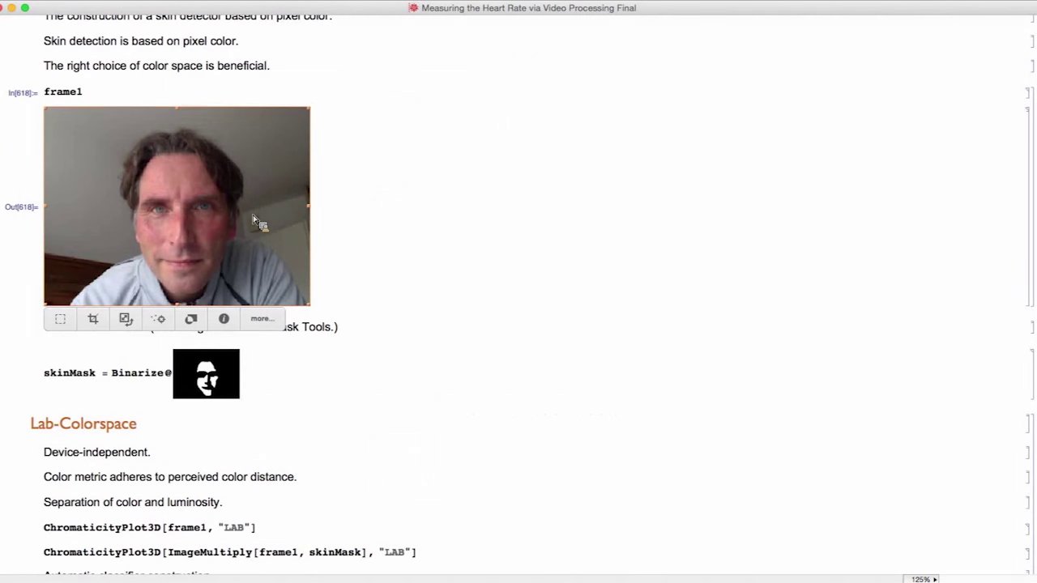
{"action": "left_click", "coordinate": [192, 322]}
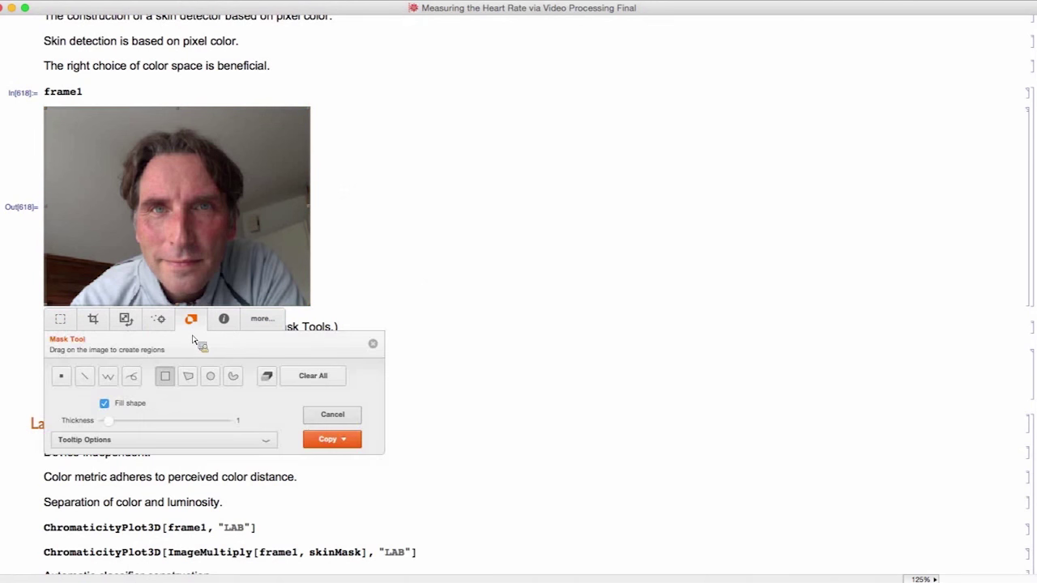
Freehand-outline forehead and cheek skin regions and copy them as a mask image
{"action": "left_click", "coordinate": [233, 377]}
{"action": "mouse_move", "coordinate": [186, 162]}
{"action": "left_mouse_down"}
{"action": "mouse_move", "coordinate": [173, 163]}
{"action": "mouse_move", "coordinate": [196, 199]}
{"action": "mouse_move", "coordinate": [213, 181]}
{"action": "mouse_move", "coordinate": [194, 162]}
{"action": "left_mouse_up"}
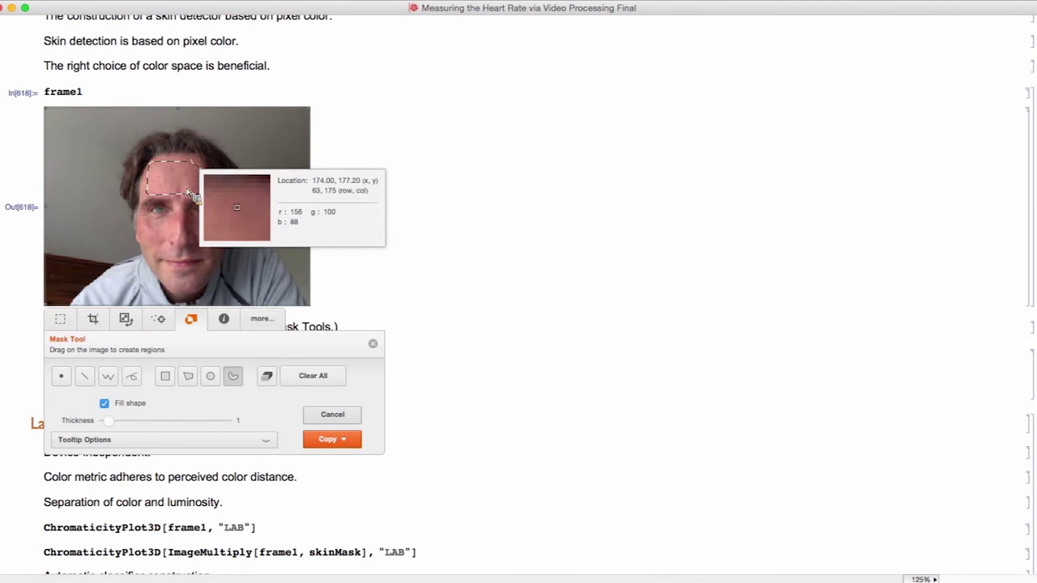
{"action": "mouse_move", "coordinate": [169, 226]}
{"action": "left_mouse_down"}
{"action": "mouse_move", "coordinate": [155, 257]}
{"action": "mouse_move", "coordinate": [173, 254]}
{"action": "mouse_move", "coordinate": [170, 224]}
{"action": "mouse_move", "coordinate": [208, 229]}
{"action": "mouse_move", "coordinate": [201, 264]}
{"action": "mouse_move", "coordinate": [178, 272]}
{"action": "mouse_move", "coordinate": [188, 288]}
{"action": "mouse_move", "coordinate": [197, 273]}
{"action": "left_mouse_up"}
{"action": "left_click", "coordinate": [332, 439]}
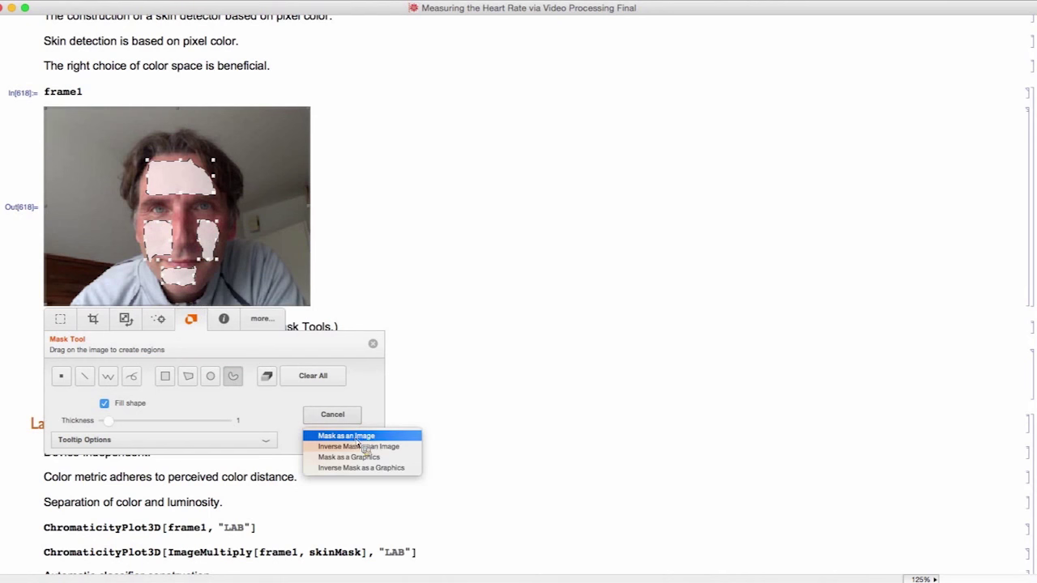
{"action": "left_click", "coordinate": [356, 436]}
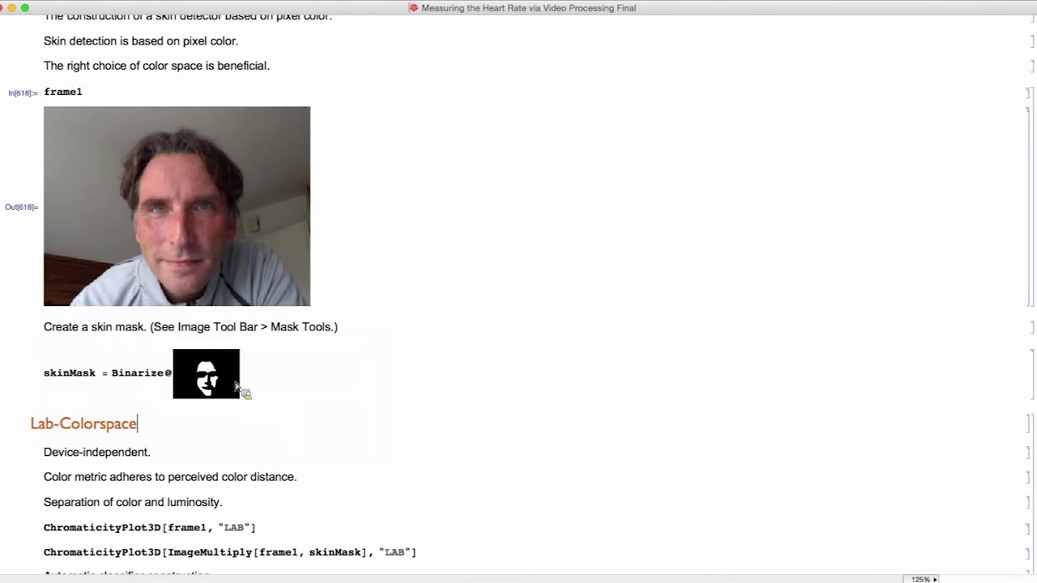
Paste and delete the mask image, then evaluate skinMask = Binarize@ to get the binary face mask
{"action": "key", "text": "super+v"}
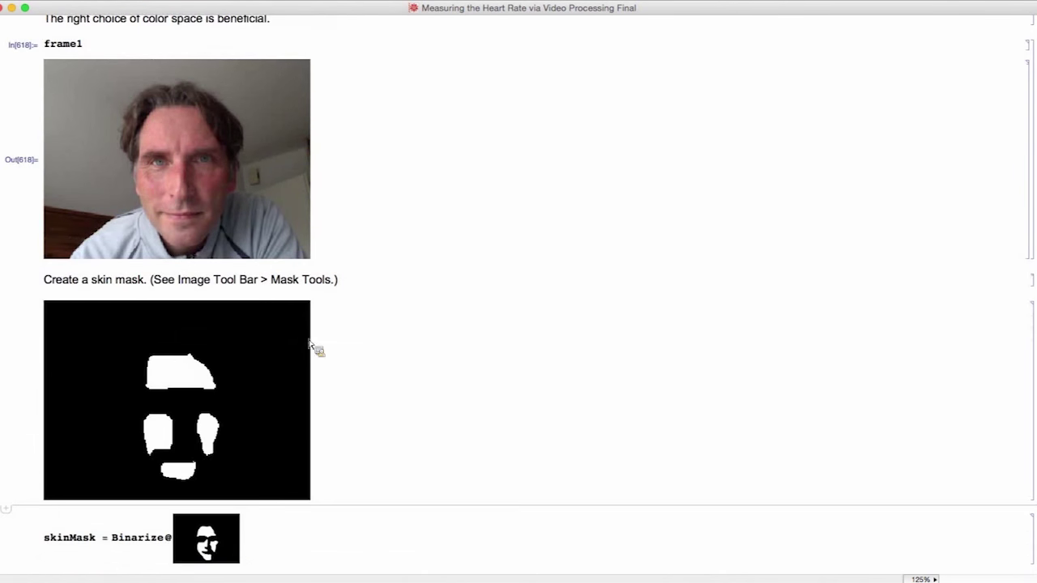
{"action": "left_click", "coordinate": [151, 322]}
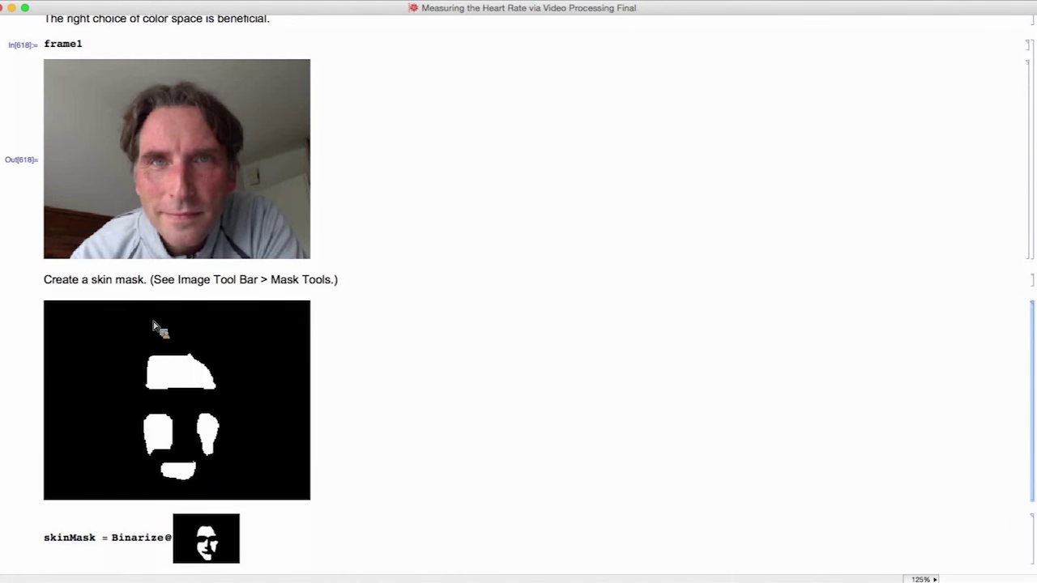
{"action": "key", "text": "BackSpace"}
{"action": "mouse_move", "coordinate": [285, 340]}
{"action": "left_mouse_down"}
{"action": "mouse_move", "coordinate": [47, 340]}
{"action": "mouse_move", "coordinate": [317, 362]}
{"action": "mouse_move", "coordinate": [376, 340]}
{"action": "mouse_move", "coordinate": [65, 335]}
{"action": "mouse_move", "coordinate": [286, 341]}
{"action": "left_mouse_up"}
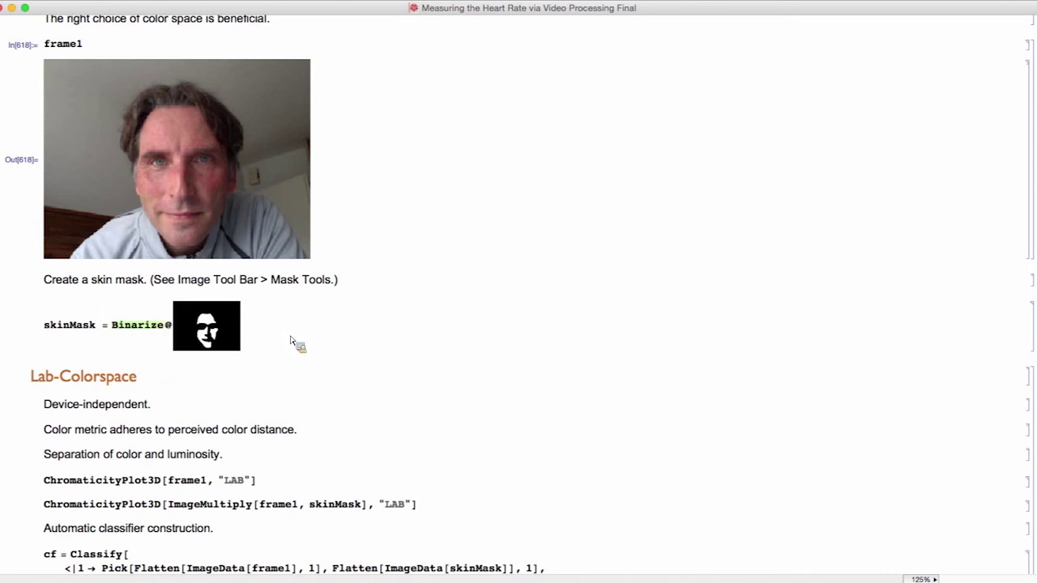
{"action": "key", "text": "shift+Return"}
Scroll to the Lab-Colorspace section and highlight ChromaticityPlot3D in the first plot line
{"action": "scroll", "coordinate": [299, 352], "scroll_direction": "down", "scroll_amount": 6}
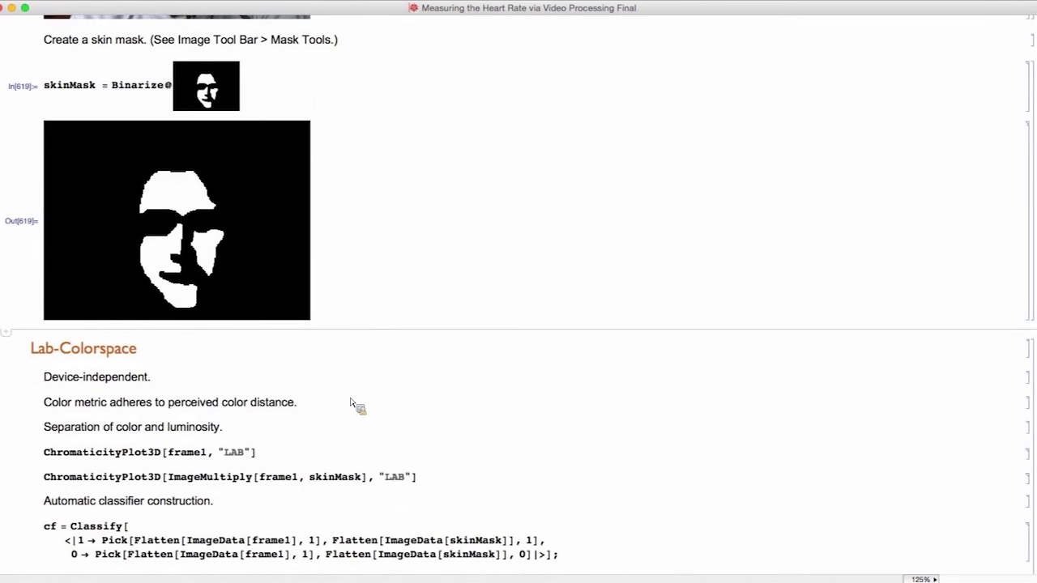
{"action": "scroll", "coordinate": [324, 389], "scroll_direction": "down", "scroll_amount": 4}
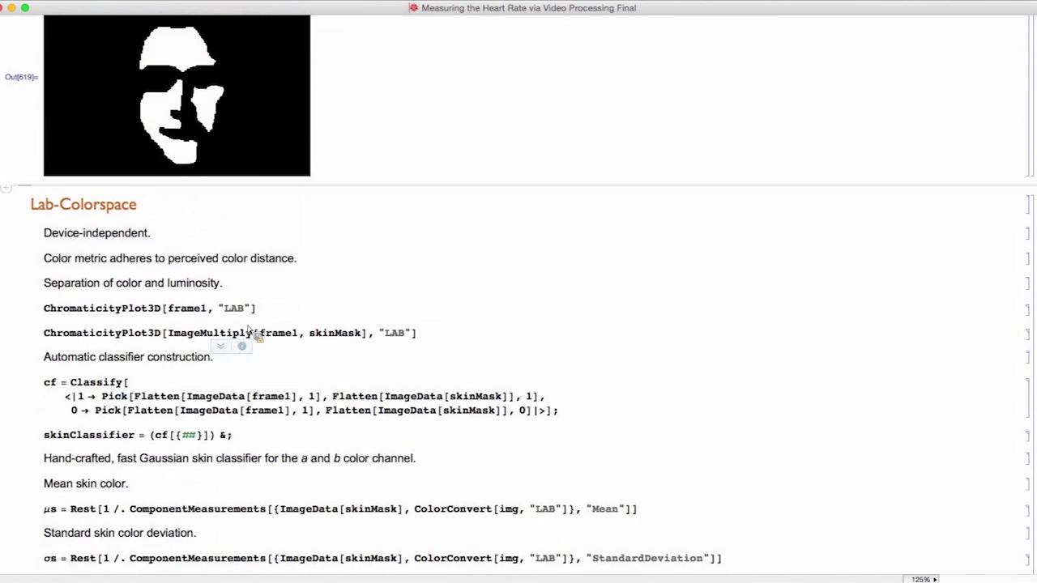
{"action": "left_click_drag", "start_coordinate": [59, 312], "coordinate": [167, 311]}
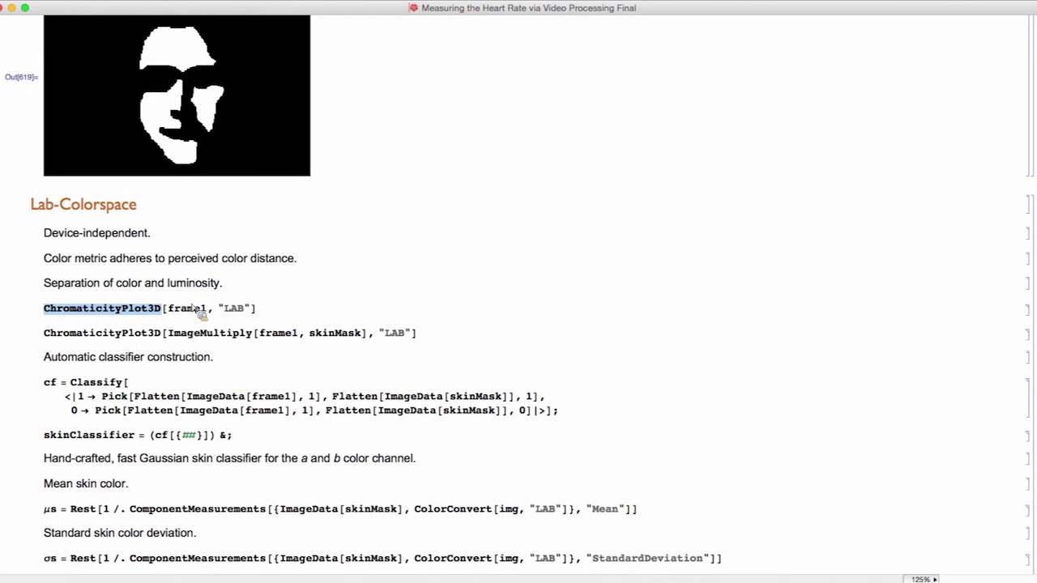
Evaluate ChromaticityPlot3D[frame1, "LAB"] and rotate the 3D point cloud
{"action": "key", "text": "shift+Return"}
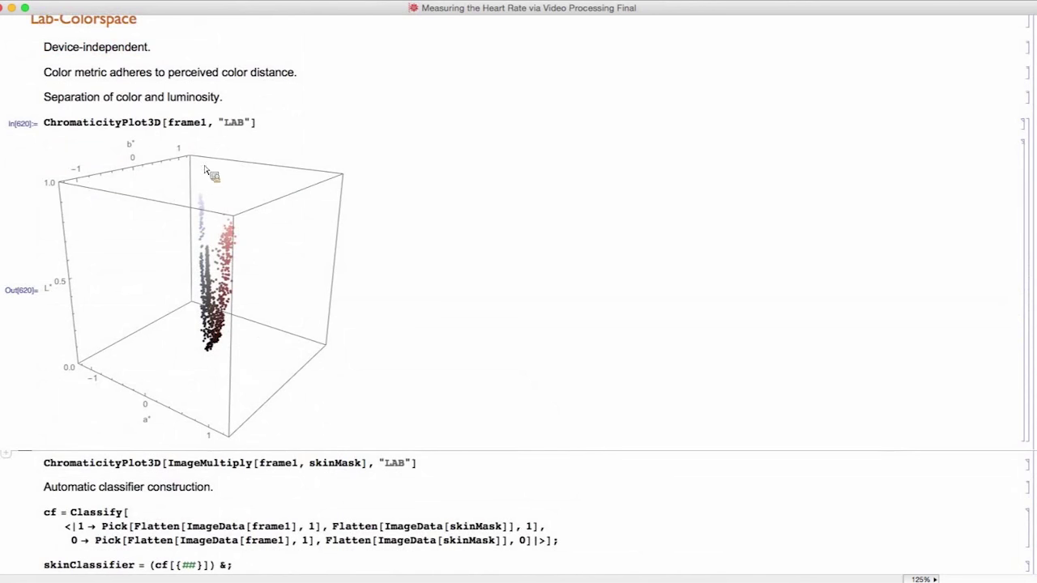
{"action": "left_click_drag", "start_coordinate": [204, 158], "coordinate": [257, 343]}
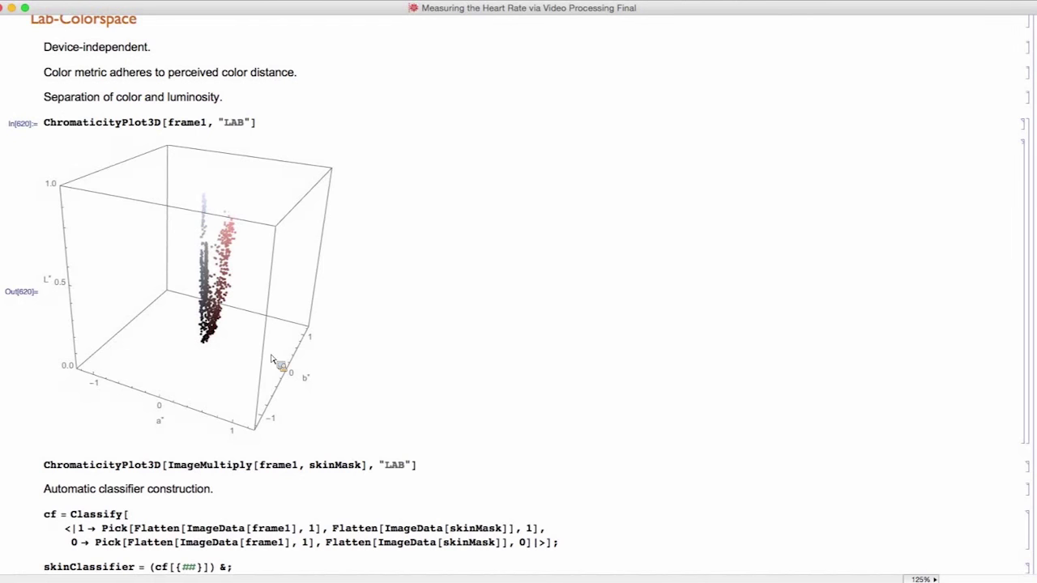
{"action": "left_click_drag", "start_coordinate": [273, 360], "coordinate": [205, 395]}
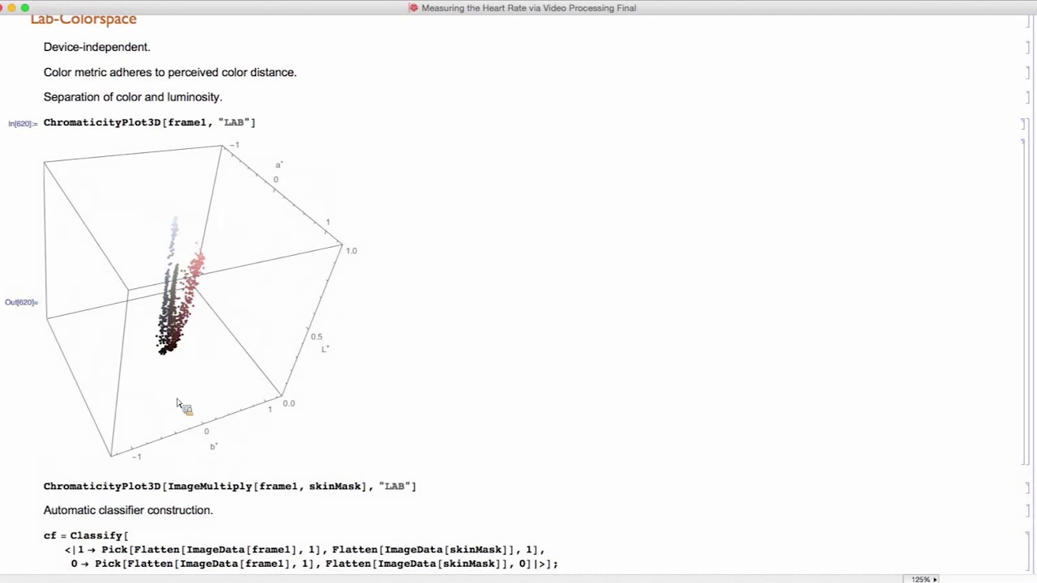
{"action": "left_click_drag", "start_coordinate": [199, 381], "coordinate": [169, 342]}
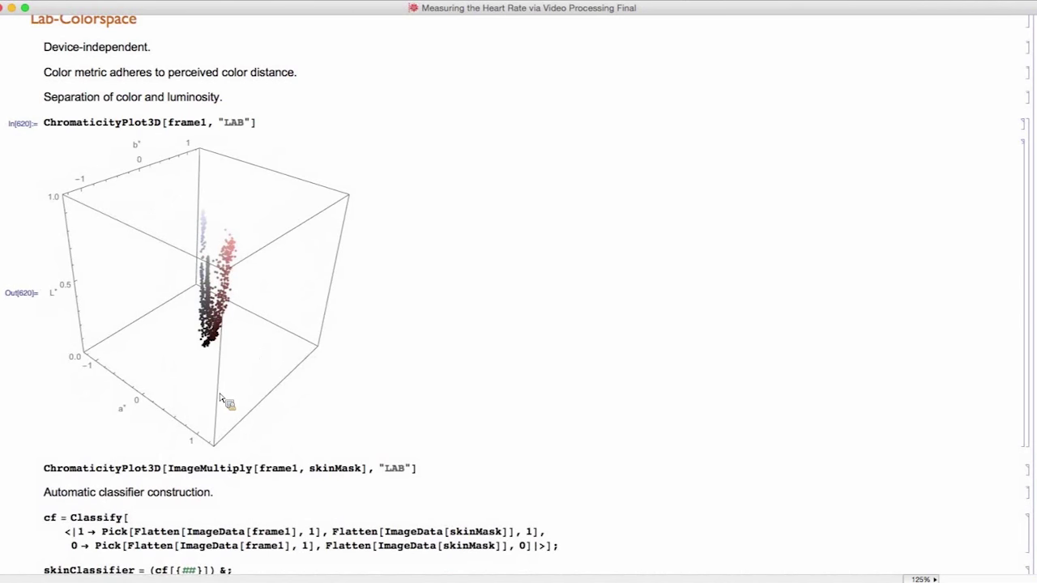
Rotate the Lab plot to further angles, then highlight ImageMultiply in the skin-masked plot command
{"action": "left_click_drag", "start_coordinate": [215, 375], "coordinate": [243, 369]}
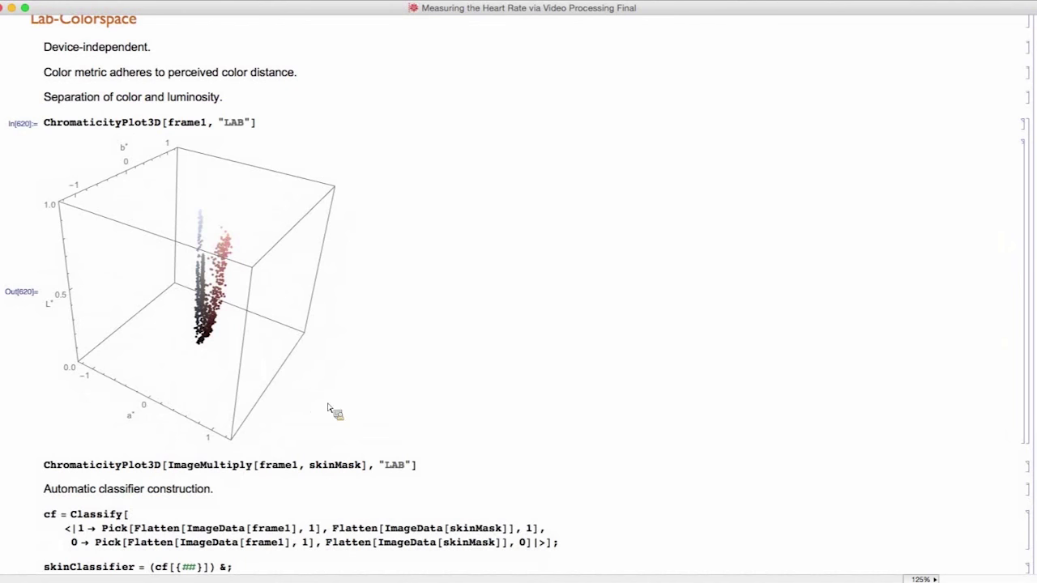
{"action": "left_click_drag", "start_coordinate": [216, 386], "coordinate": [281, 386]}
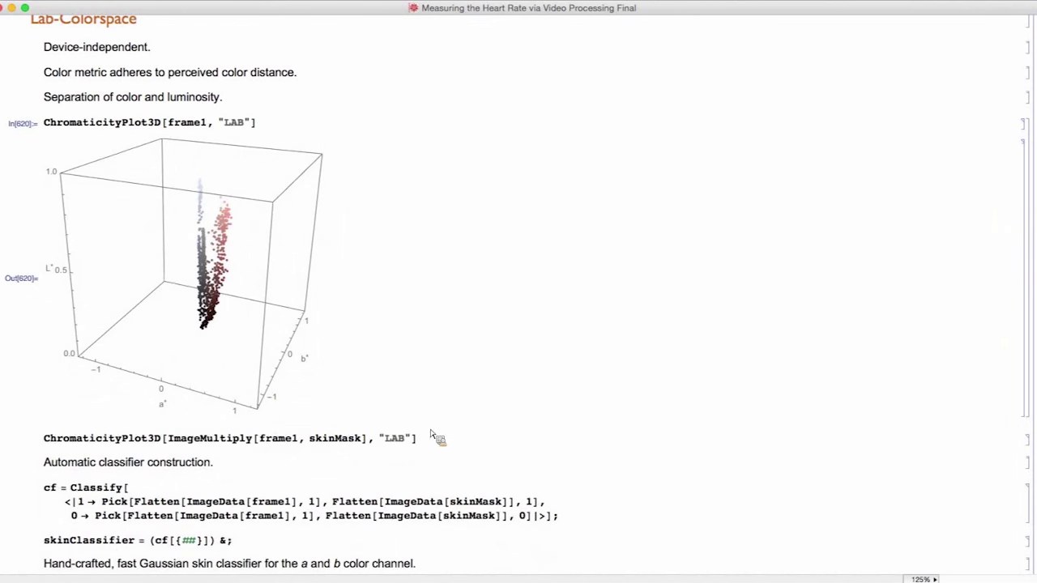
{"action": "left_click_drag", "start_coordinate": [422, 440], "coordinate": [14, 458]}
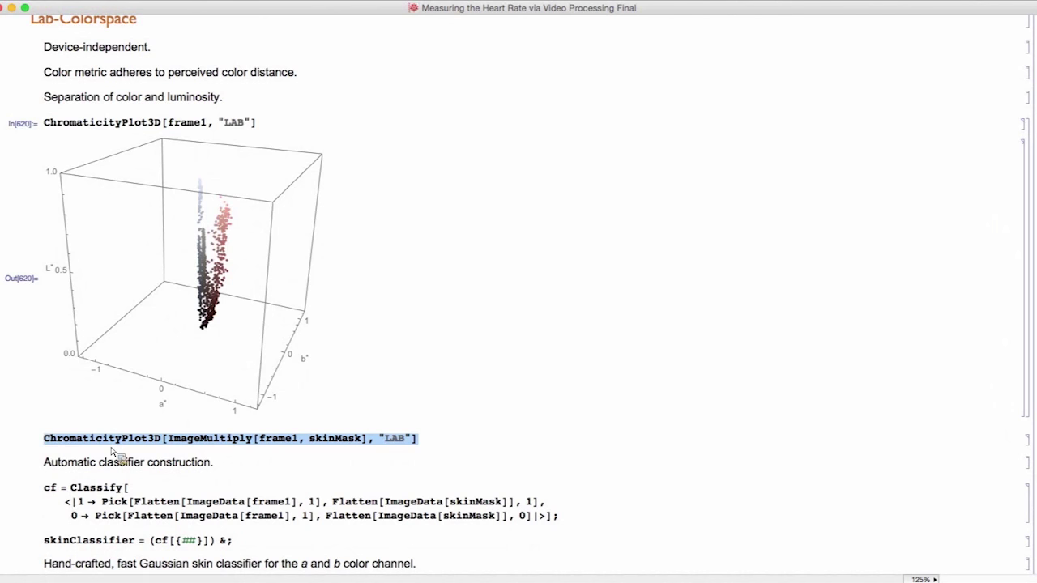
{"action": "double_click", "coordinate": [234, 442]}
Evaluate ChromaticityPlot3D[ImageMultiply[frame1, skinMask], "LAB"] and rotate the skin-tone point column
{"action": "double_click", "coordinate": [335, 442]}
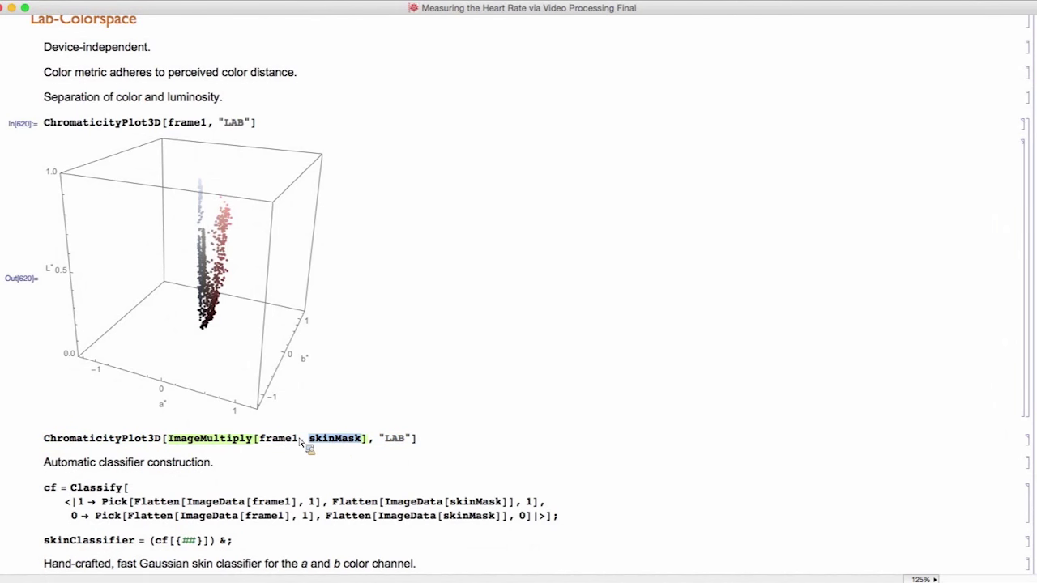
{"action": "key", "text": "shift+Return"}
{"action": "scroll", "coordinate": [365, 446], "scroll_direction": "down", "scroll_amount": 3}
{"action": "mouse_move", "coordinate": [257, 370]}
{"action": "left_mouse_down"}
{"action": "mouse_move", "coordinate": [210, 380]}
{"action": "mouse_move", "coordinate": [271, 366]}
{"action": "mouse_move", "coordinate": [280, 417]}
{"action": "mouse_move", "coordinate": [247, 354]}
{"action": "left_mouse_up"}
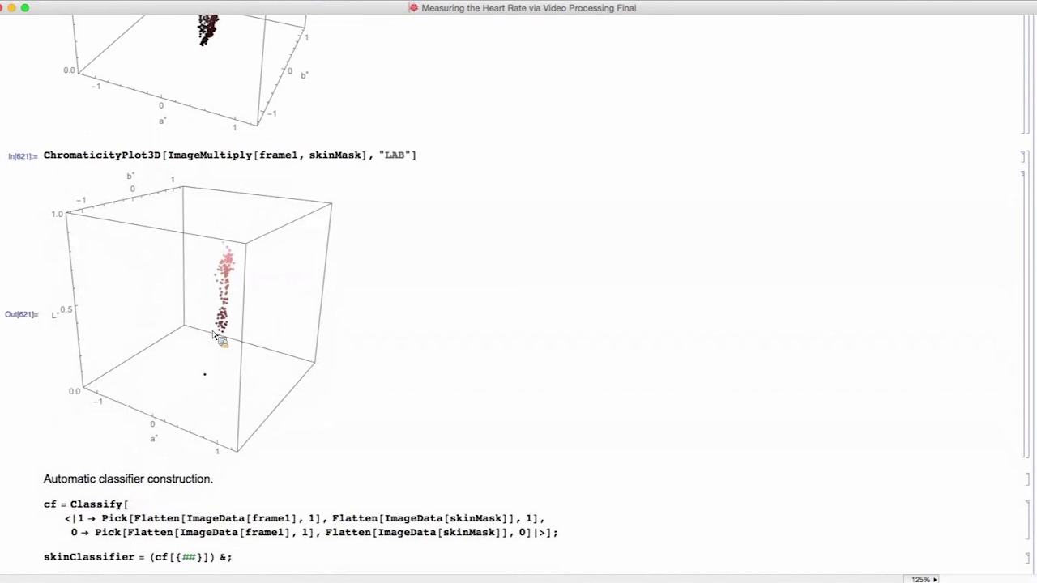
{"action": "scroll", "coordinate": [388, 444], "scroll_direction": "down", "scroll_amount": 3}
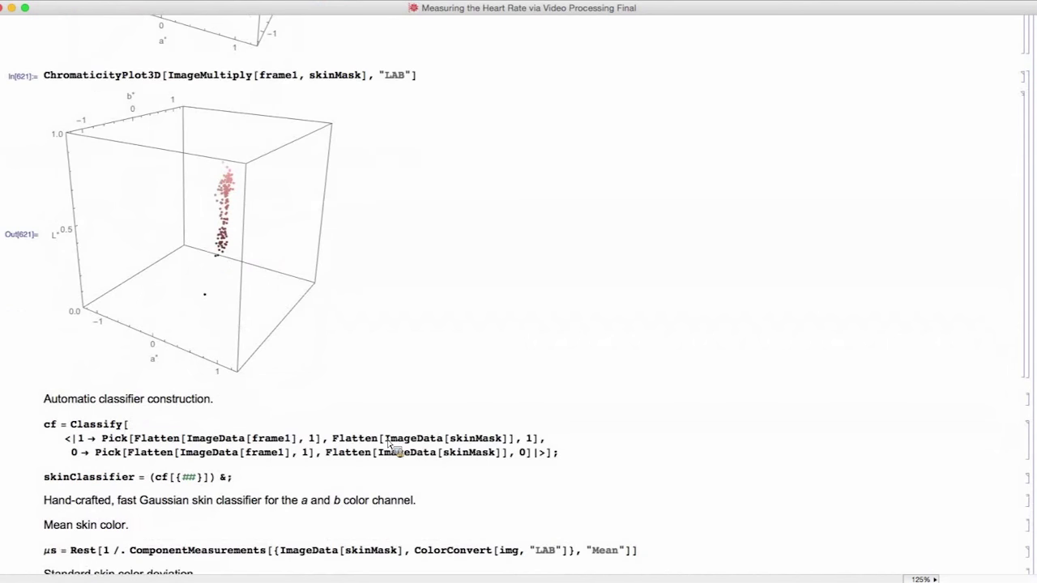
Expand the elided Classify code and highlight its training association and the skinClassifier line
{"action": "left_click", "coordinate": [90, 437]}
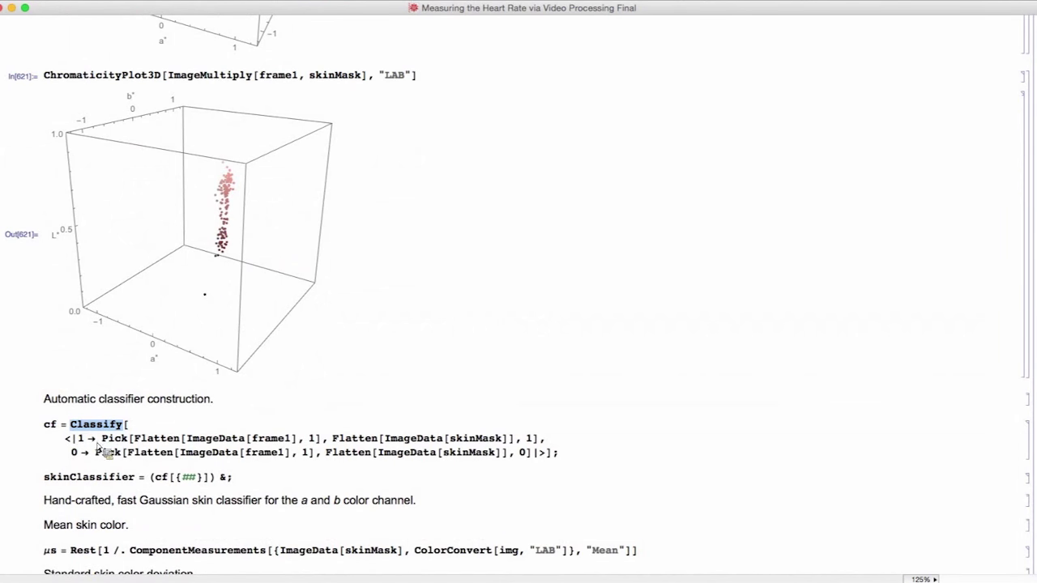
{"action": "left_click_drag", "start_coordinate": [71, 451], "coordinate": [558, 461]}
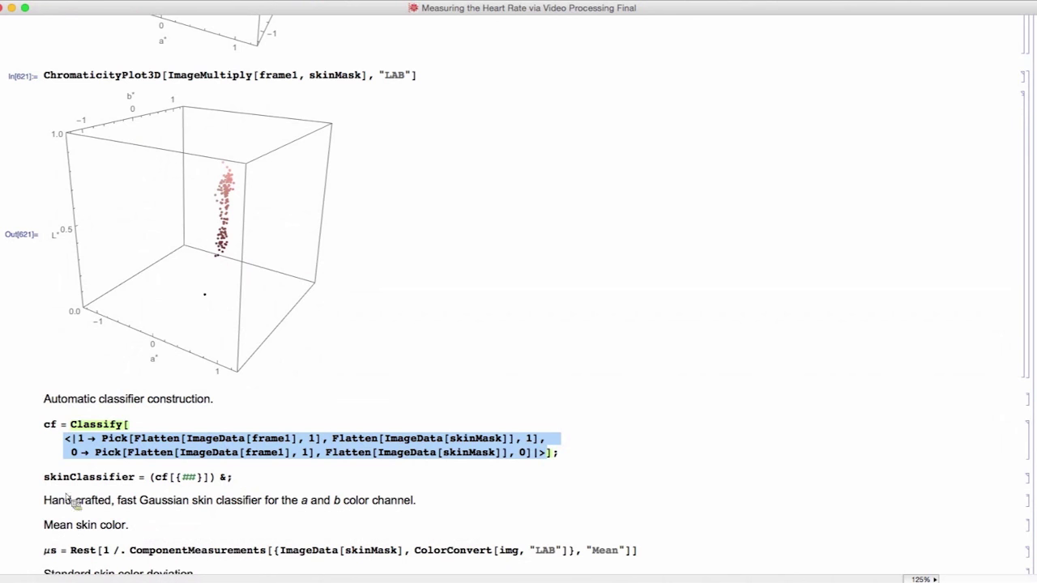
{"action": "left_click", "coordinate": [44, 480]}
{"action": "left_click_drag", "start_coordinate": [45, 480], "coordinate": [238, 483]}
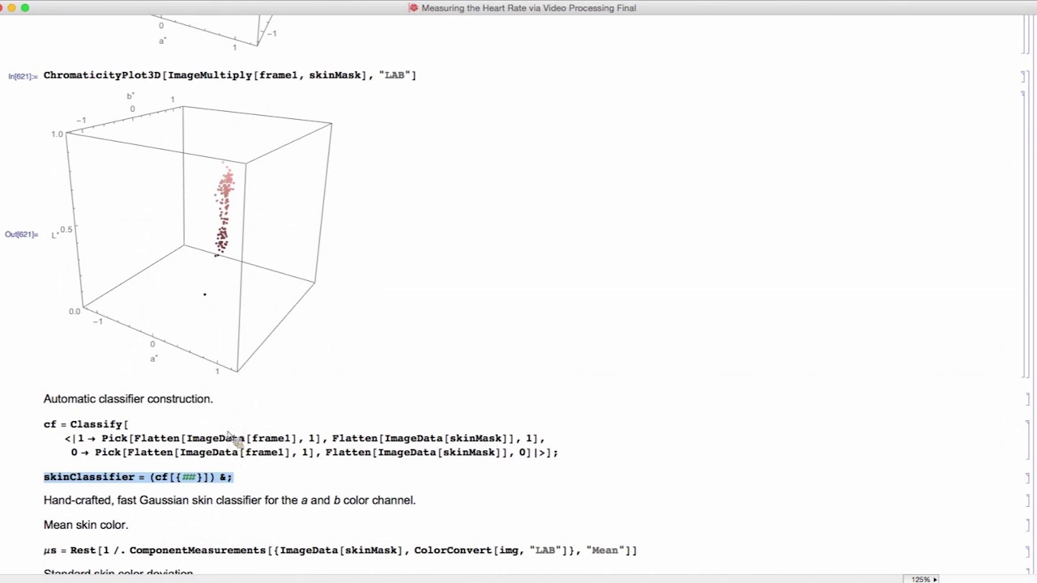
Evaluate the ComponentMeasurements cell giving mean skin colour μs = {0.229609, 0.147976}
{"action": "scroll", "coordinate": [229, 437], "scroll_direction": "down", "scroll_amount": 5}
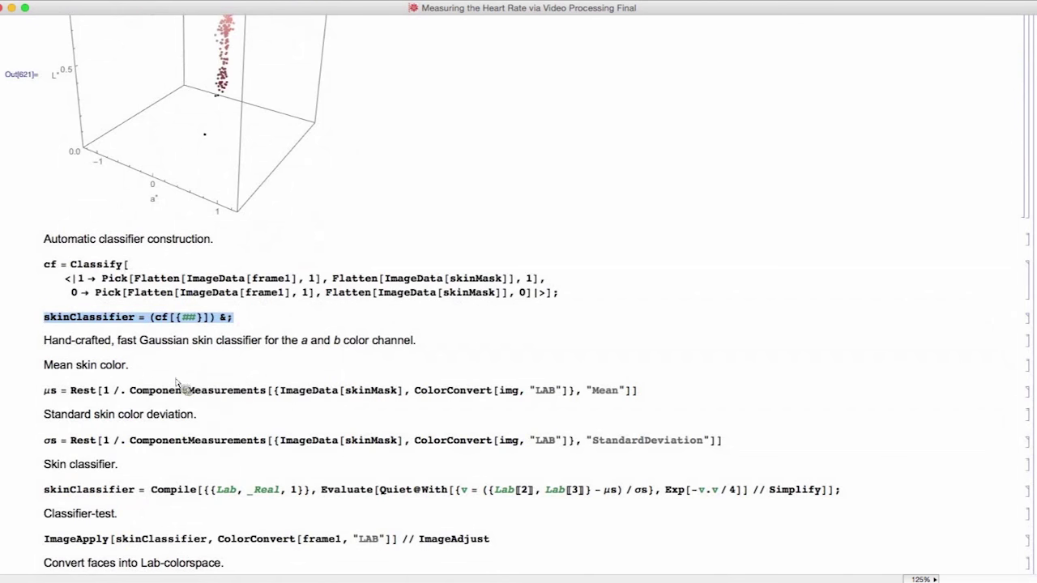
{"action": "scroll", "coordinate": [276, 192], "scroll_direction": "up", "scroll_amount": 3}
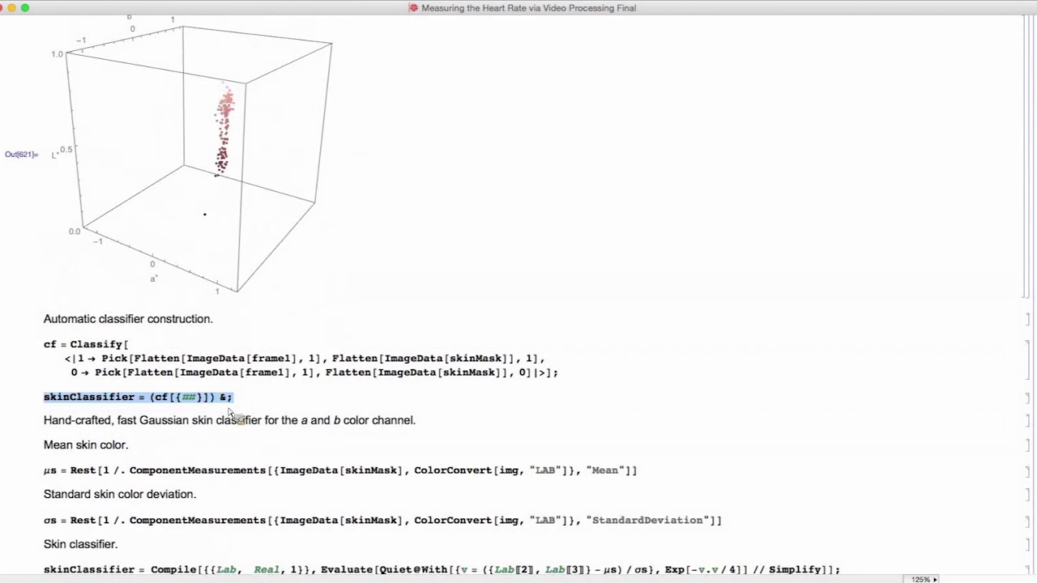
{"action": "scroll", "coordinate": [229, 485], "scroll_direction": "down", "scroll_amount": 5}
{"action": "double_click", "coordinate": [239, 362]}
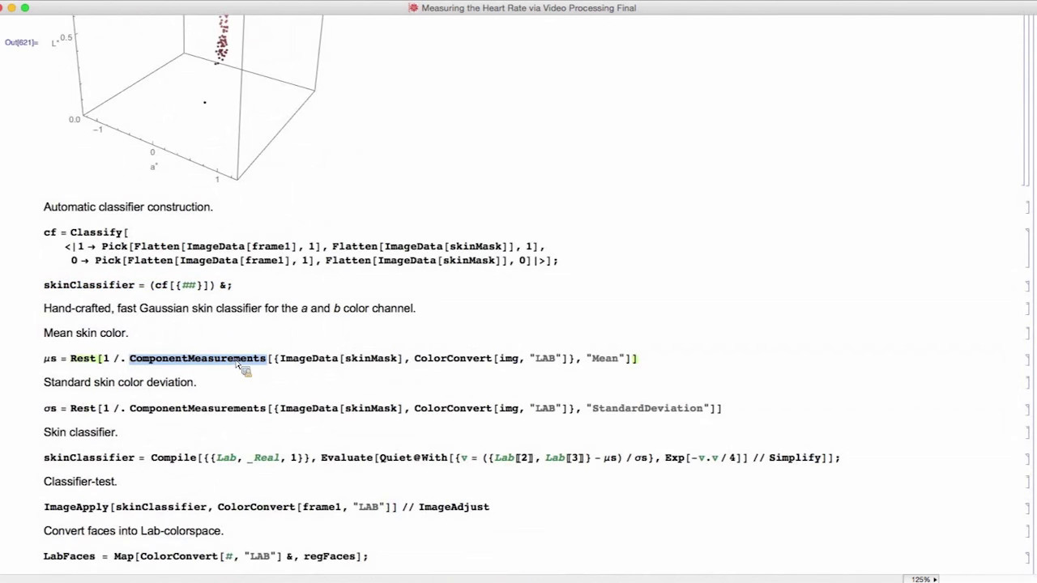
{"action": "key", "text": "shift+Return"}
Replace img with frame1 in the σs cell and evaluate it, giving {0.0450741, 0.0299148}
{"action": "scroll", "coordinate": [239, 278], "scroll_direction": "down", "scroll_amount": 3}
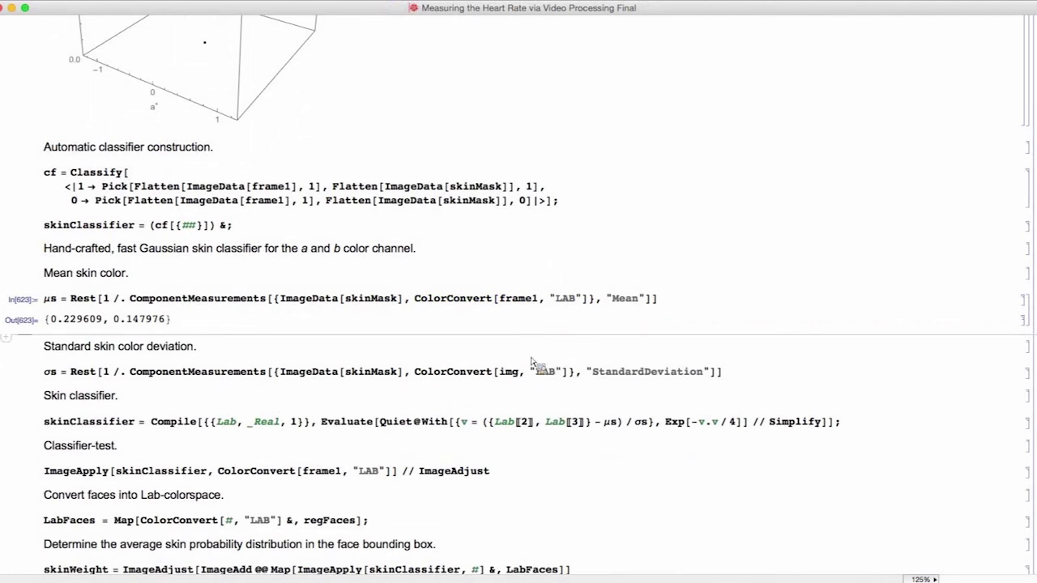
{"action": "double_click", "coordinate": [510, 373]}
{"action": "type", "text": "frame1"}
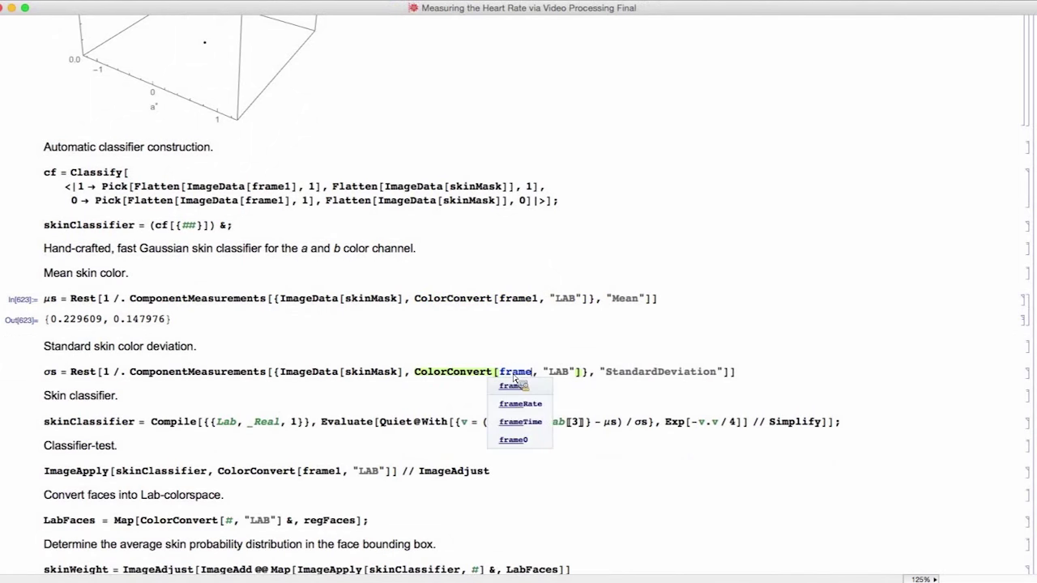
{"action": "key", "text": "shift+Return"}
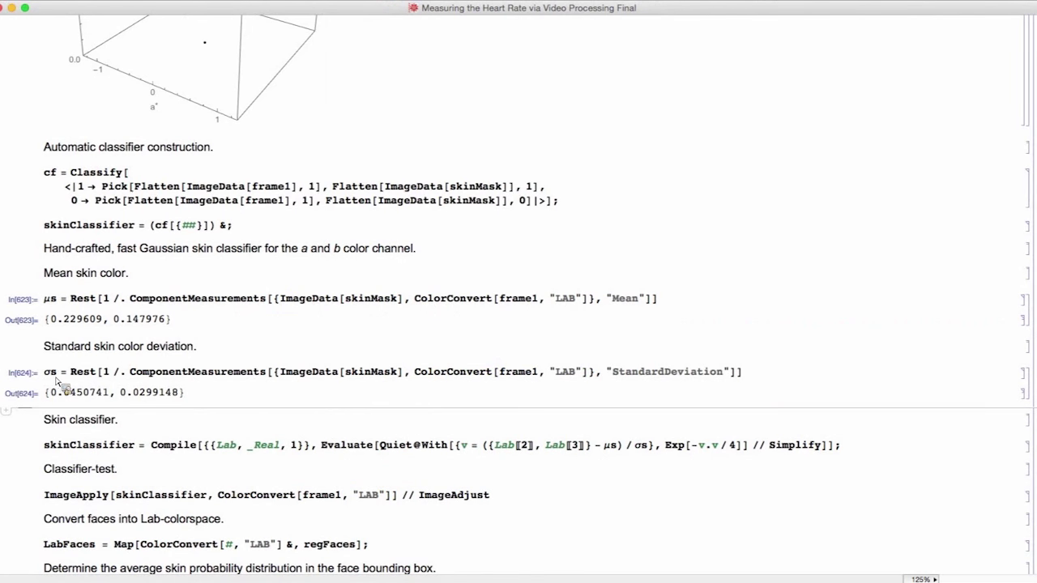
Define the compiled Gaussian skinClassifier and test it on frame1 with ImageApply
{"action": "left_click", "coordinate": [374, 446]}
{"action": "key", "text": "shift+Return"}
{"action": "scroll", "coordinate": [118, 462], "scroll_direction": "down", "scroll_amount": 3}
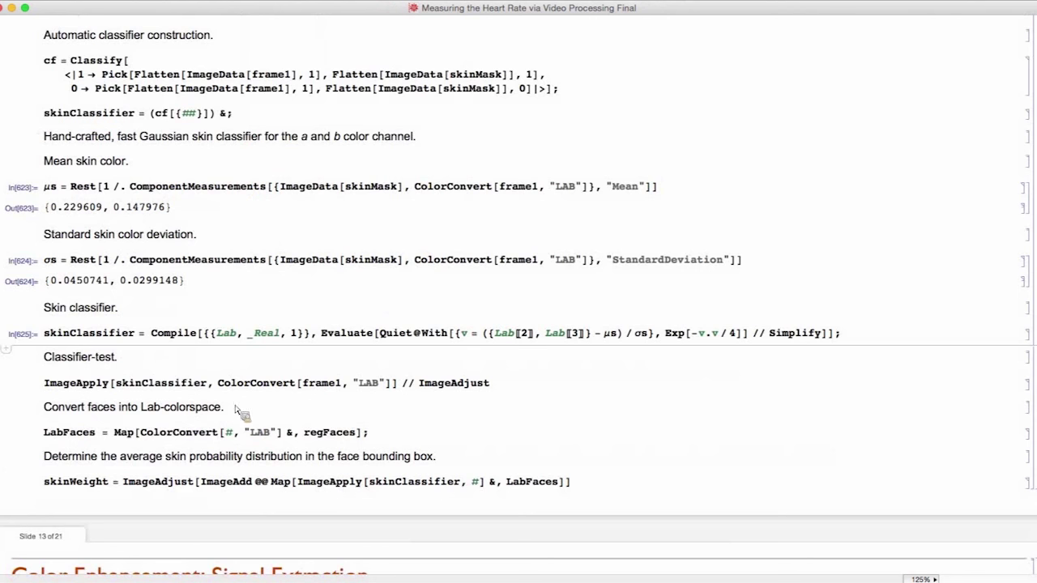
{"action": "triple_click", "coordinate": [166, 387]}
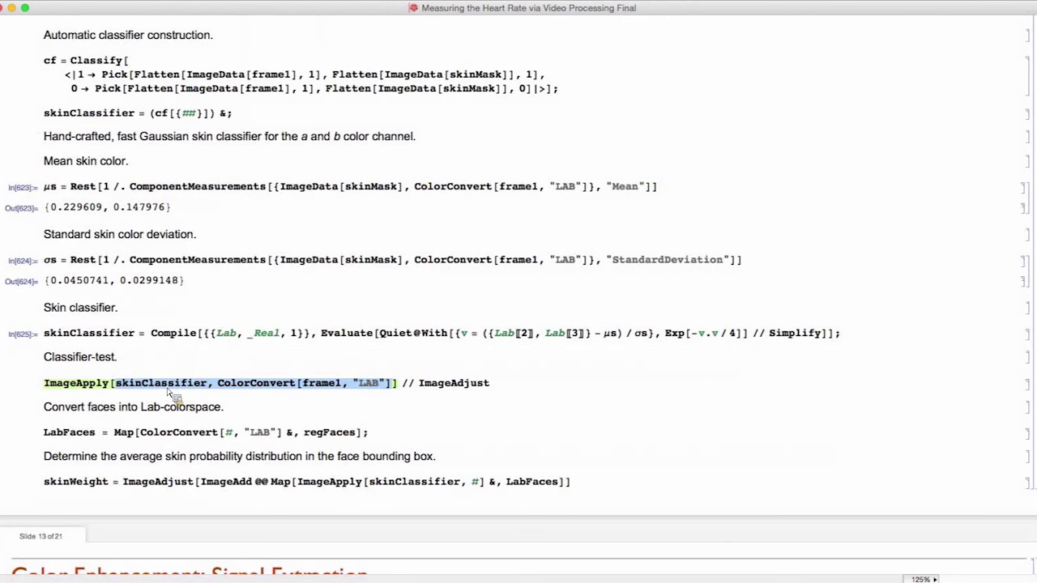
{"action": "key", "text": "shift+Return"}
Convert the faces to LabFaces and compute the averaged skinWeight image
{"action": "scroll", "coordinate": [278, 398], "scroll_direction": "down", "scroll_amount": 5}
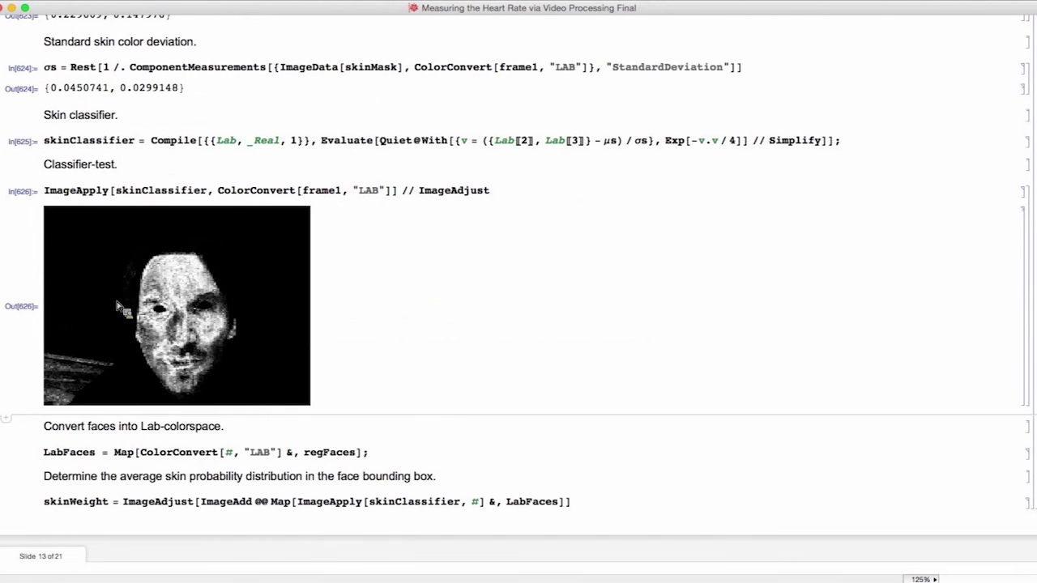
{"action": "left_click", "coordinate": [380, 453]}
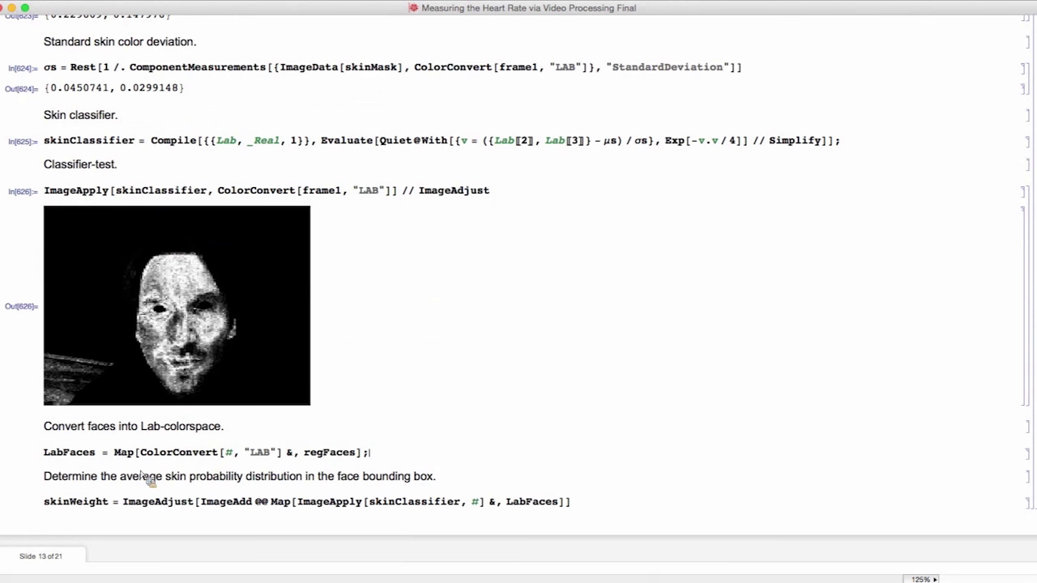
{"action": "left_click", "coordinate": [114, 458], "text": "shift"}
{"action": "key", "text": "shift+Return"}
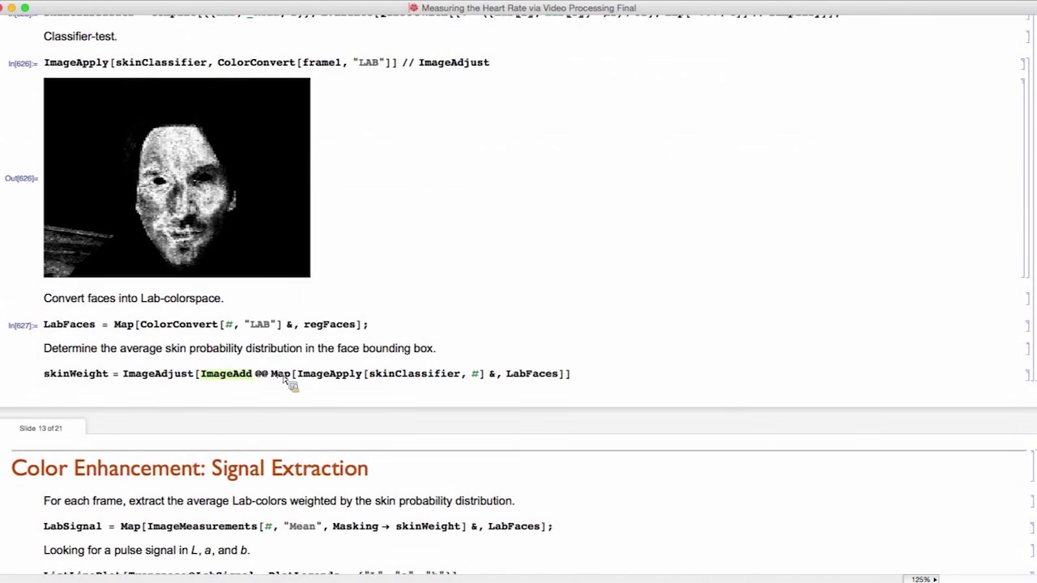
{"action": "key", "text": "shift+Return"}
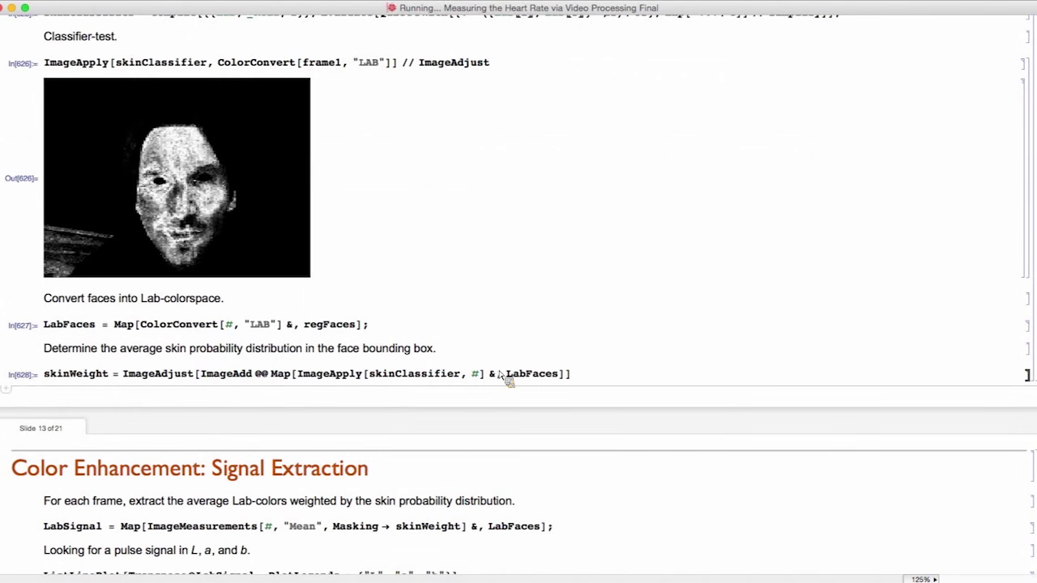
{"action": "scroll", "coordinate": [435, 370], "scroll_direction": "down", "scroll_amount": 3}
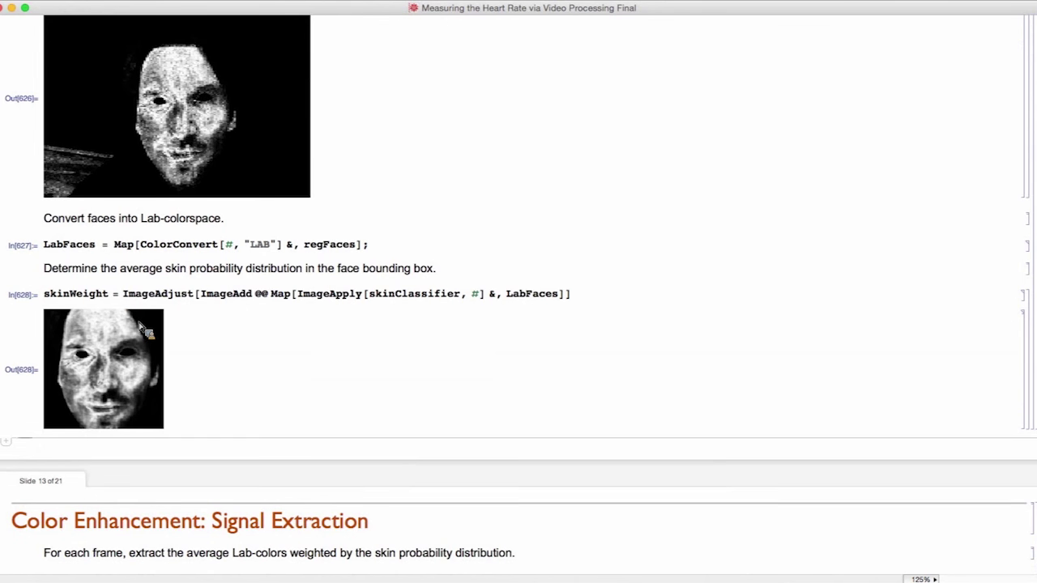
{"action": "scroll", "coordinate": [241, 407], "scroll_direction": "down", "scroll_amount": 5}
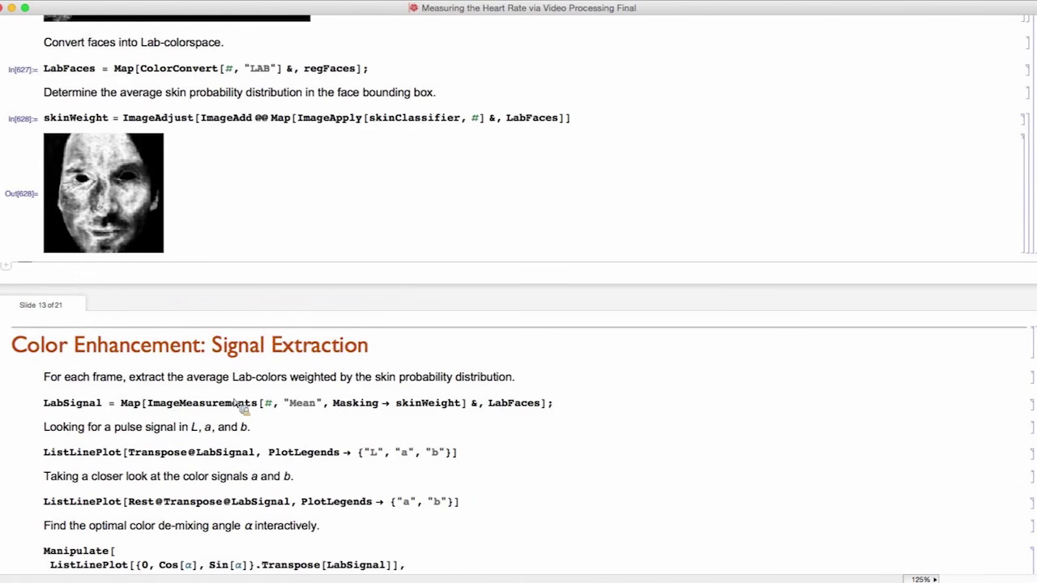
Return to SlideShow environment and advance to slide 13, Color Enhancement: Signal Extraction
{"action": "left_click", "coordinate": [210, 2]}
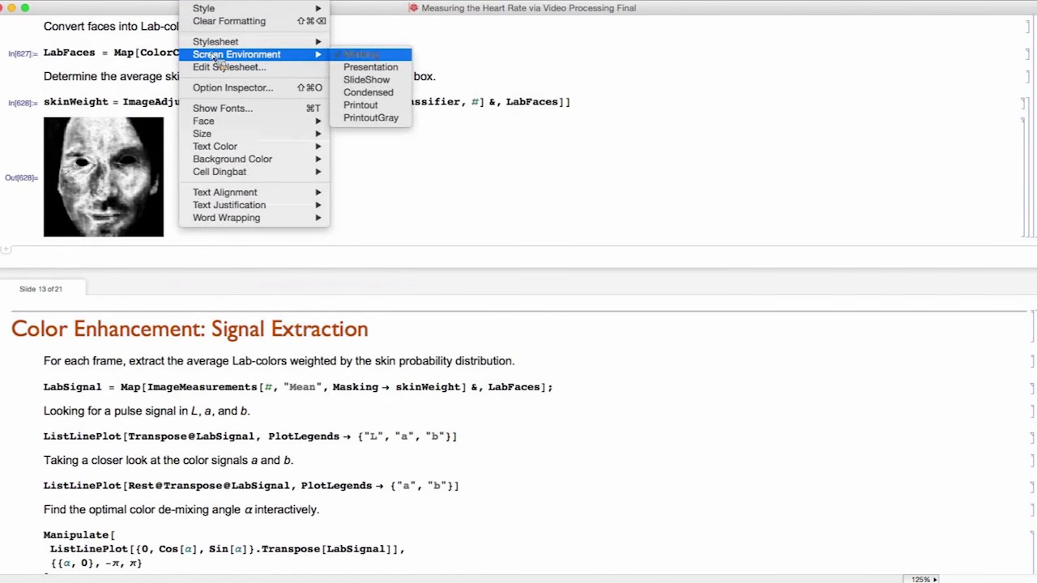
{"action": "left_click", "coordinate": [393, 164]}
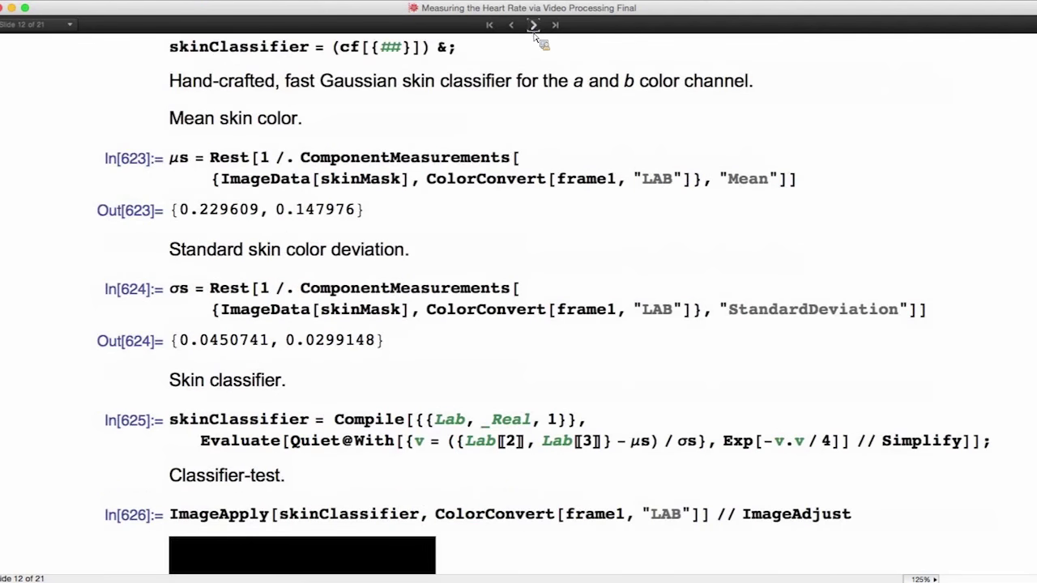
{"action": "left_click", "coordinate": [533, 31]}
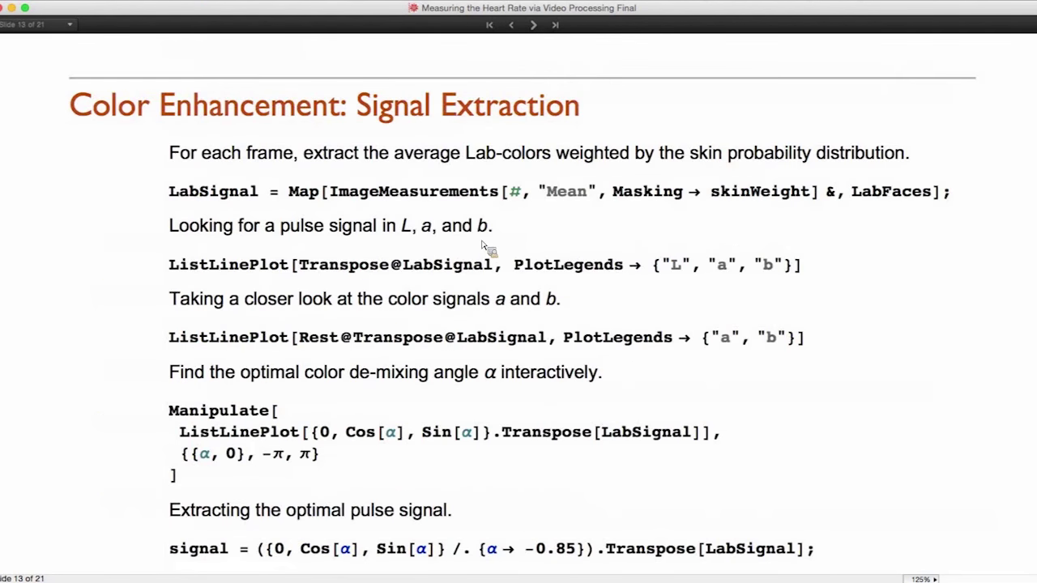
Point out skinWeight, LabFaces, ImageMeasurements and Mean, then evaluate the LabSignal line
{"action": "double_click", "coordinate": [770, 198]}
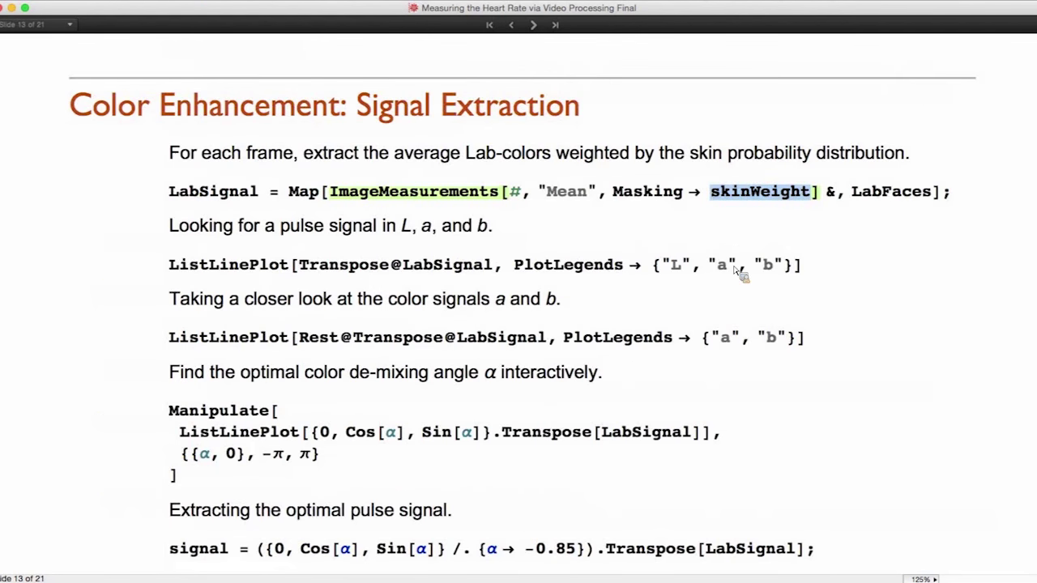
{"action": "double_click", "coordinate": [903, 197]}
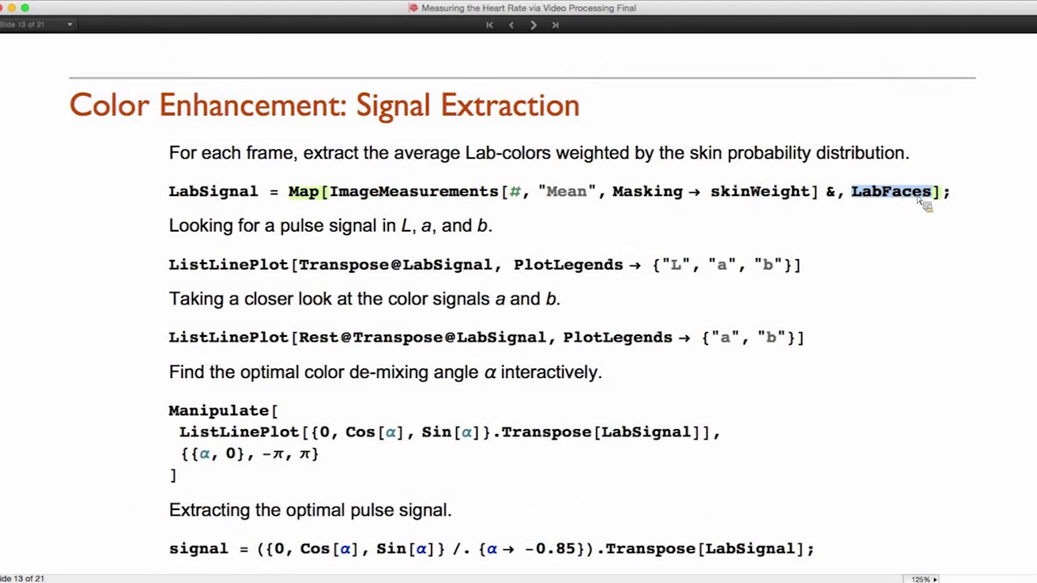
{"action": "double_click", "coordinate": [412, 197]}
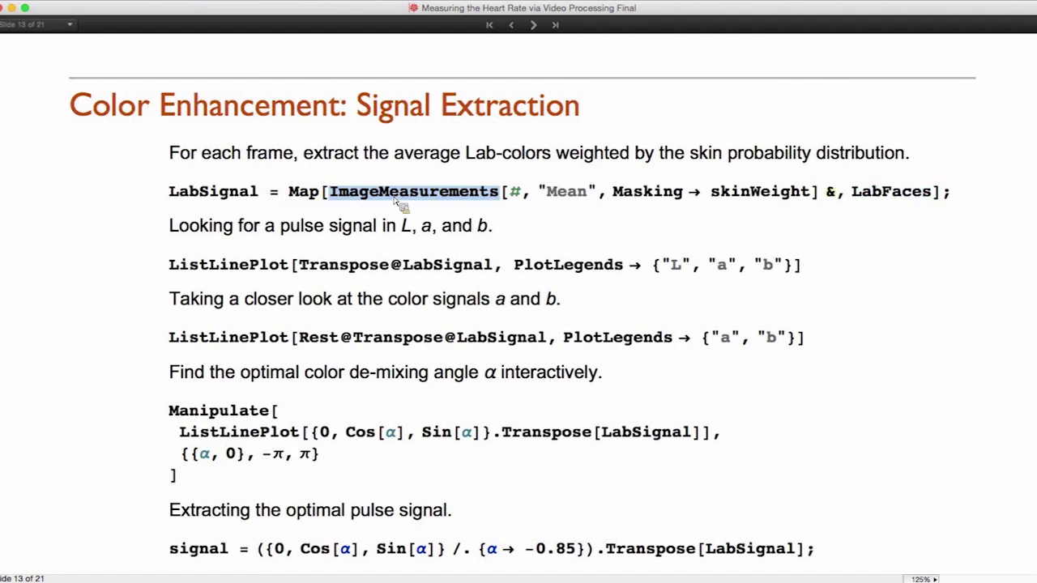
{"action": "double_click", "coordinate": [567, 195]}
{"action": "key", "text": "shift+Return"}
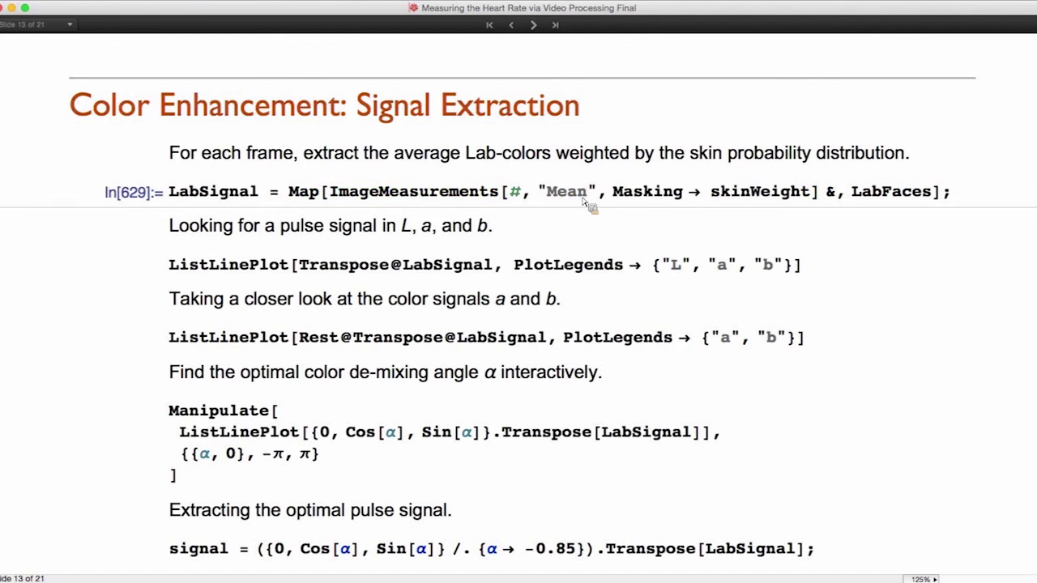
{"action": "double_click", "coordinate": [204, 196]}
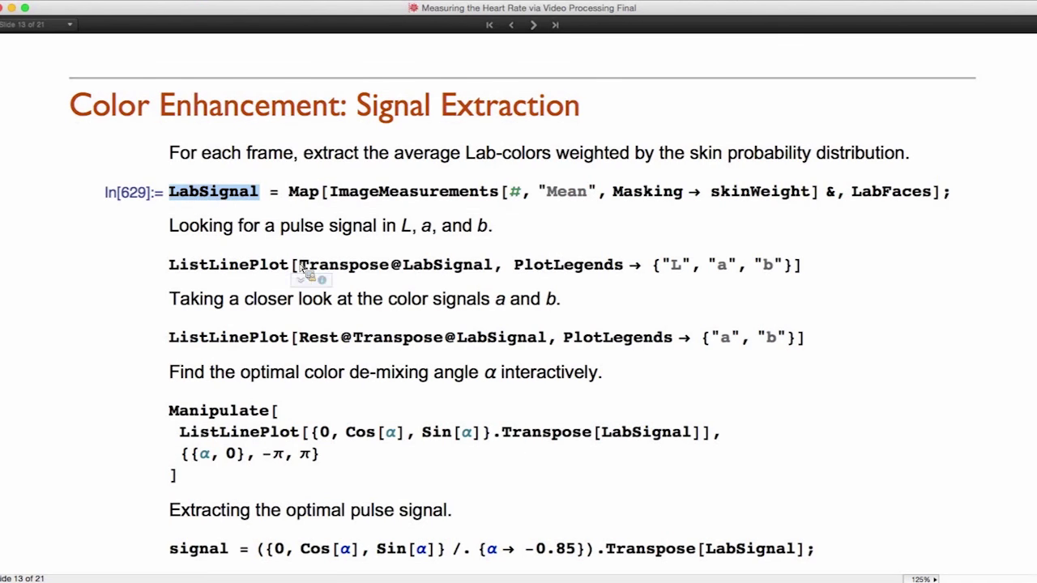
Plot the L, a and b colour signals with ListLinePlot
{"action": "left_click", "coordinate": [170, 267]}
{"action": "left_click_drag", "start_coordinate": [178, 266], "coordinate": [207, 268]}
{"action": "key", "text": "shift+Return"}
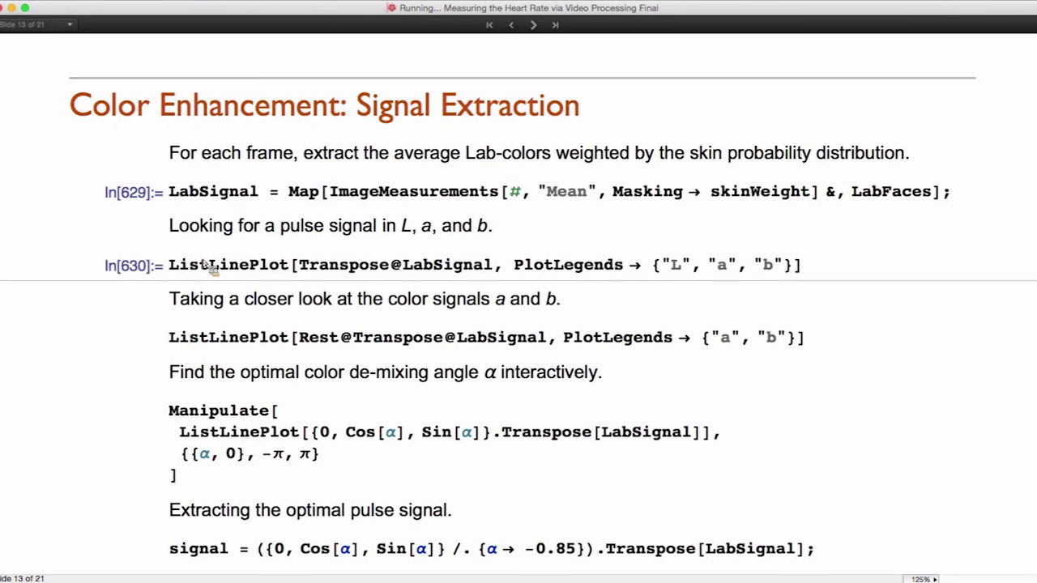
{"action": "scroll", "coordinate": [338, 256], "scroll_direction": "down", "scroll_amount": 5}
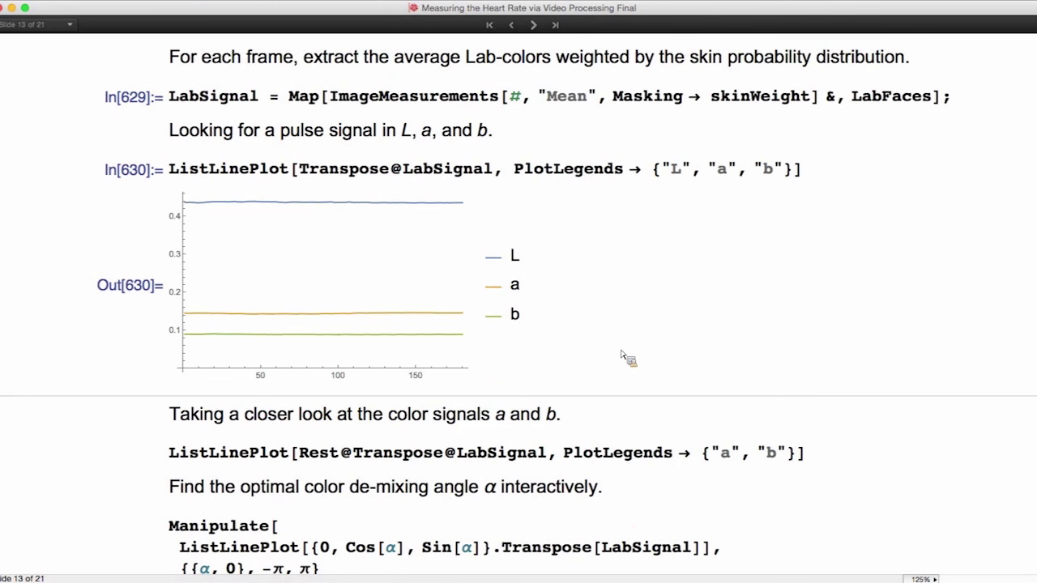
{"action": "scroll", "coordinate": [454, 340], "scroll_direction": "down", "scroll_amount": 2}
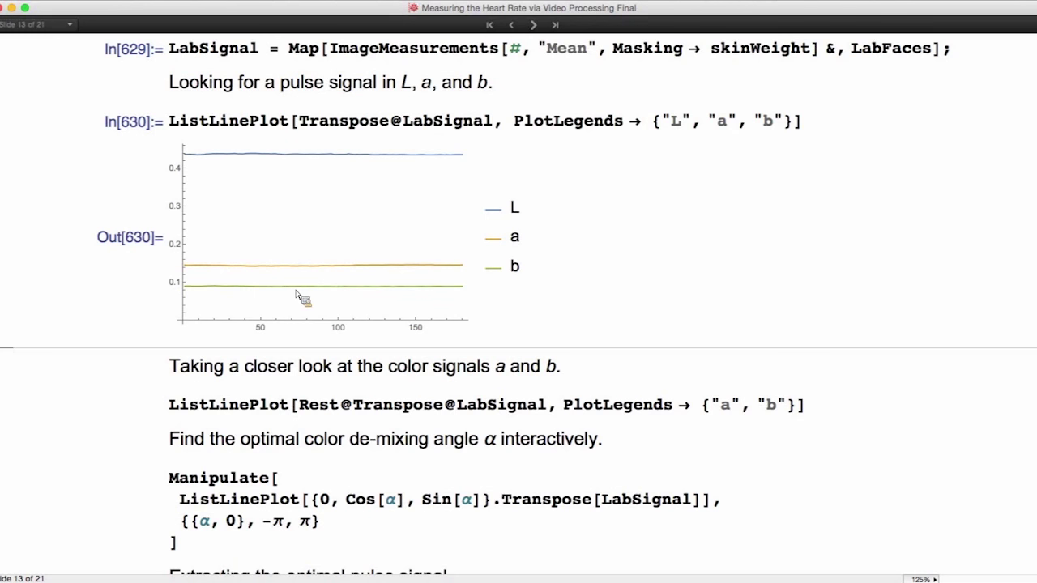
Plot a closer view of only the a and b colour signals
{"action": "left_click", "coordinate": [484, 413]}
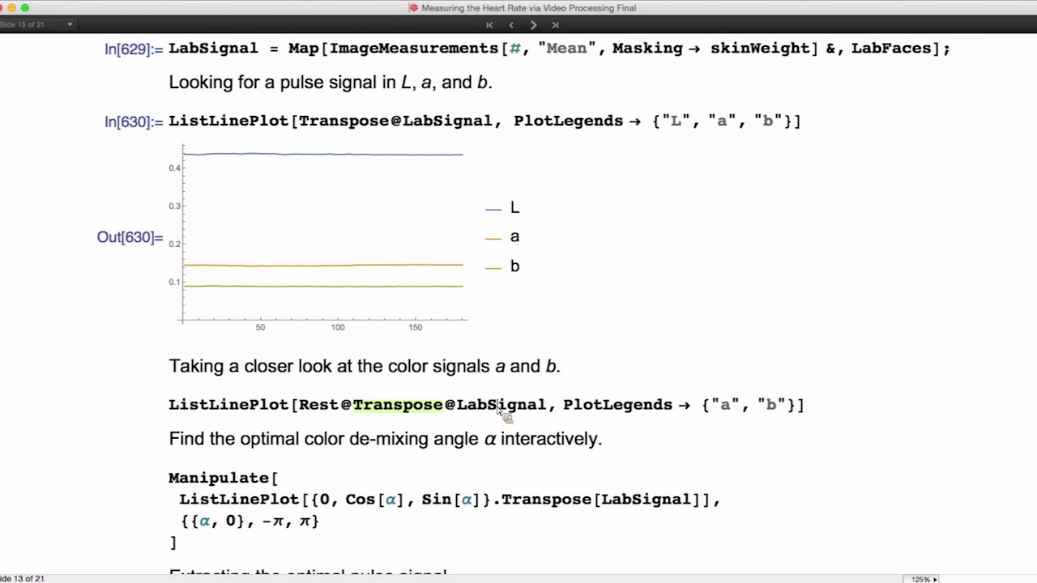
{"action": "key", "text": "shift+Return"}
{"action": "scroll", "coordinate": [502, 417], "scroll_direction": "down", "scroll_amount": 5}
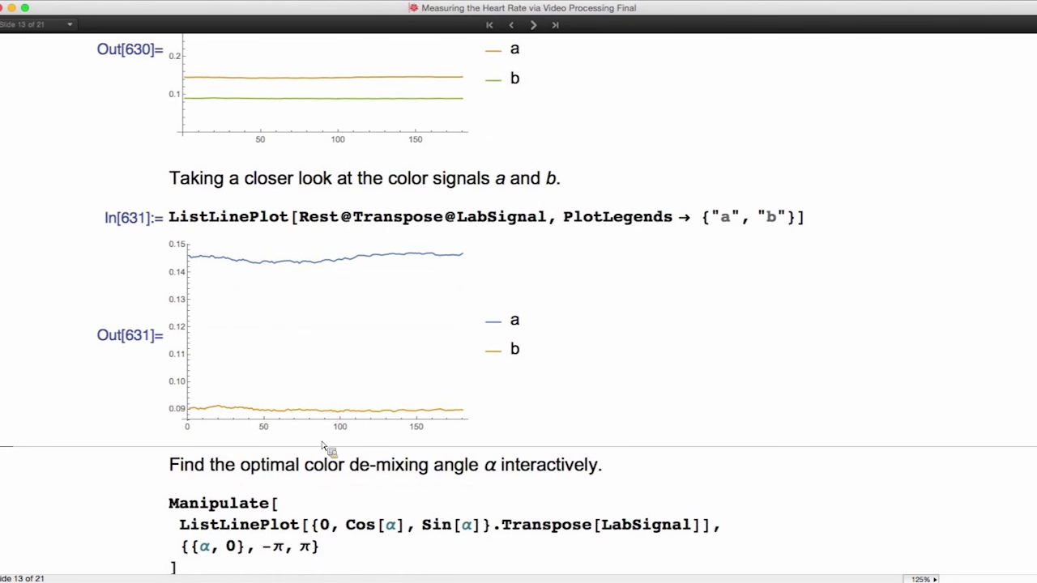
{"action": "scroll", "coordinate": [368, 488], "scroll_direction": "down", "scroll_amount": 2}
Evaluate the Manipulate cell to start the interactive α de-mixing plot
{"action": "left_click", "coordinate": [375, 492]}
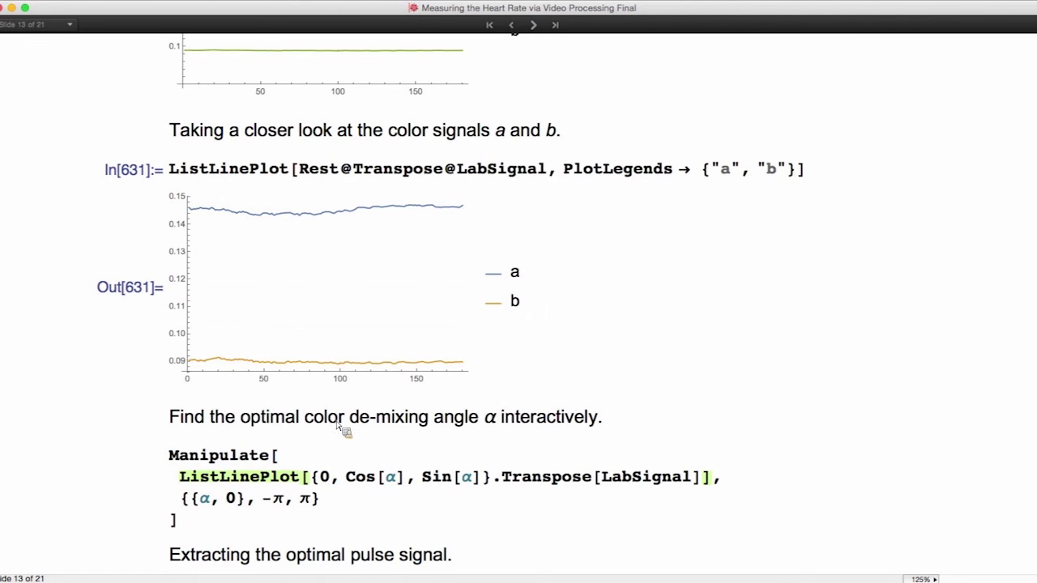
{"action": "scroll", "coordinate": [364, 468], "scroll_direction": "down", "scroll_amount": 2}
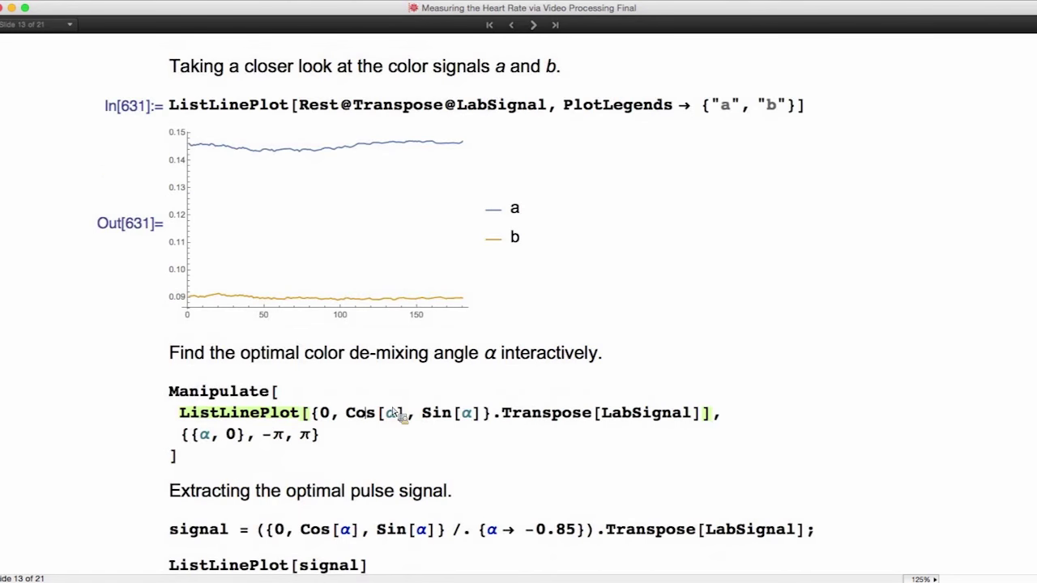
{"action": "key", "text": "shift+Return"}
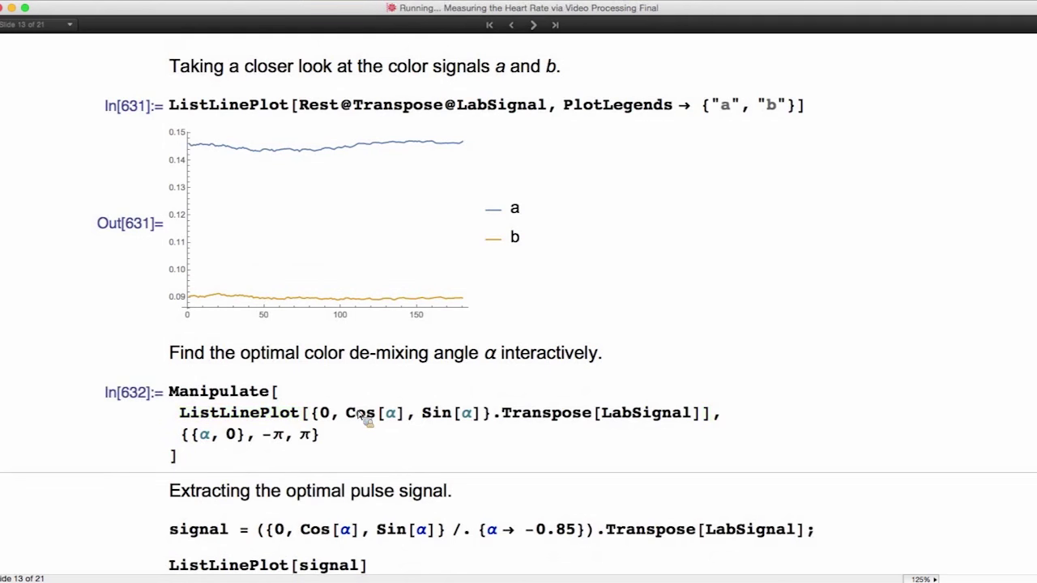
Adjust the de-mixing angle α with its slider and step controls to about -0.85
{"action": "scroll", "coordinate": [695, 379], "scroll_direction": "down", "scroll_amount": 2}
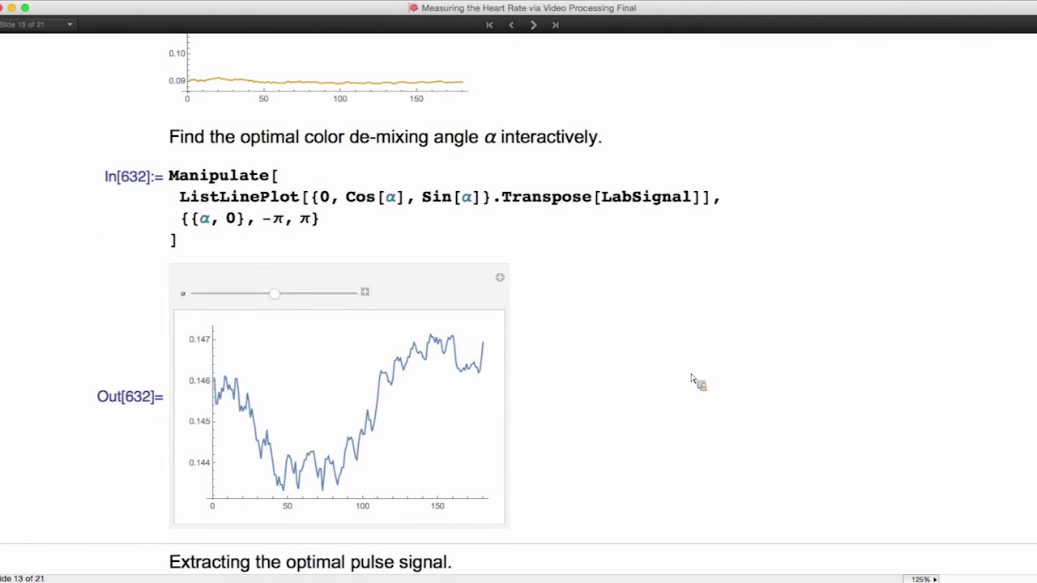
{"action": "scroll", "coordinate": [739, 249], "scroll_direction": "down", "scroll_amount": 1}
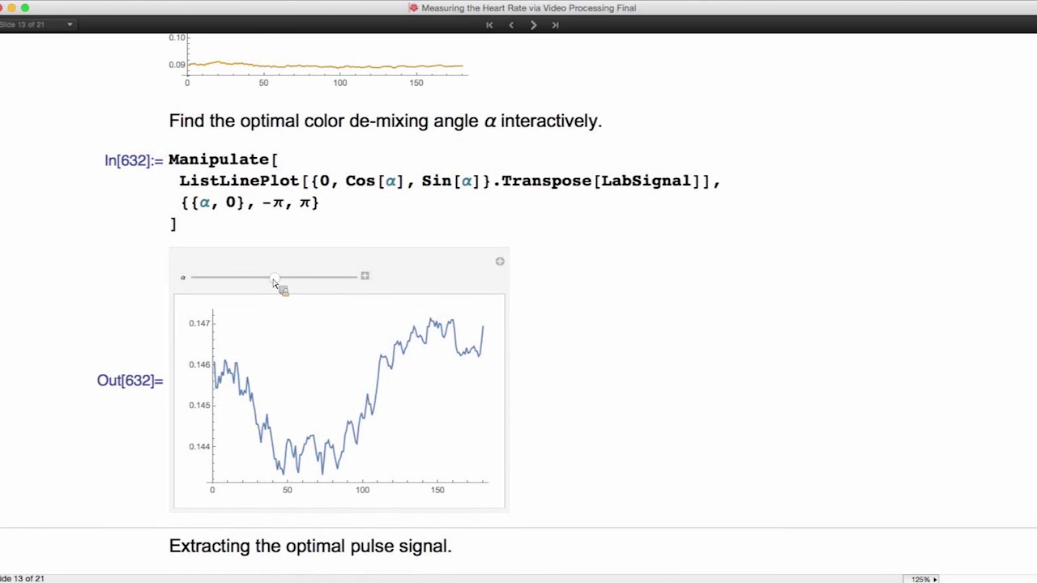
{"action": "left_click_drag", "start_coordinate": [274, 283], "coordinate": [224, 287]}
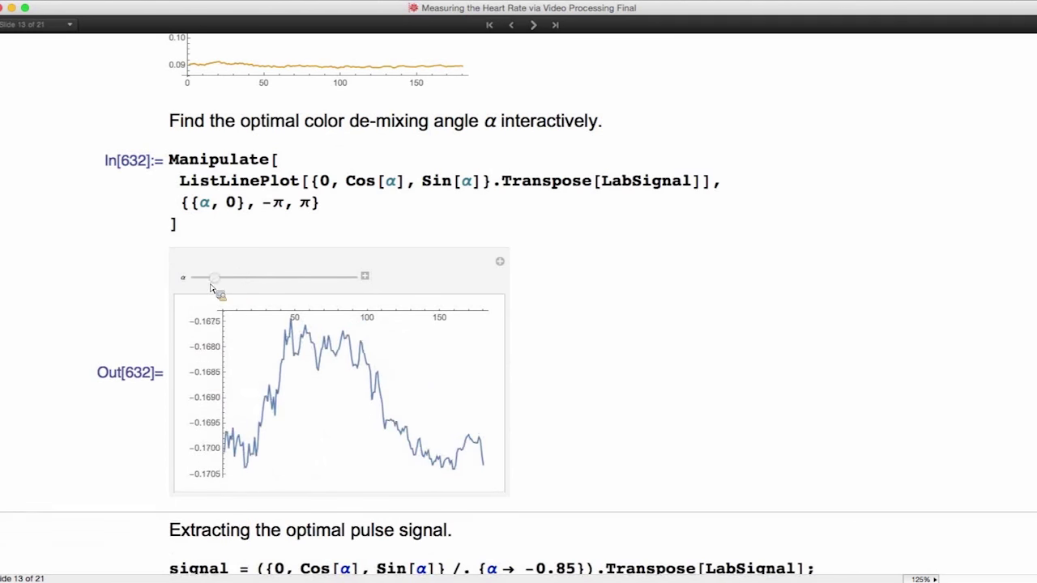
{"action": "left_click_drag", "start_coordinate": [211, 288], "coordinate": [260, 287]}
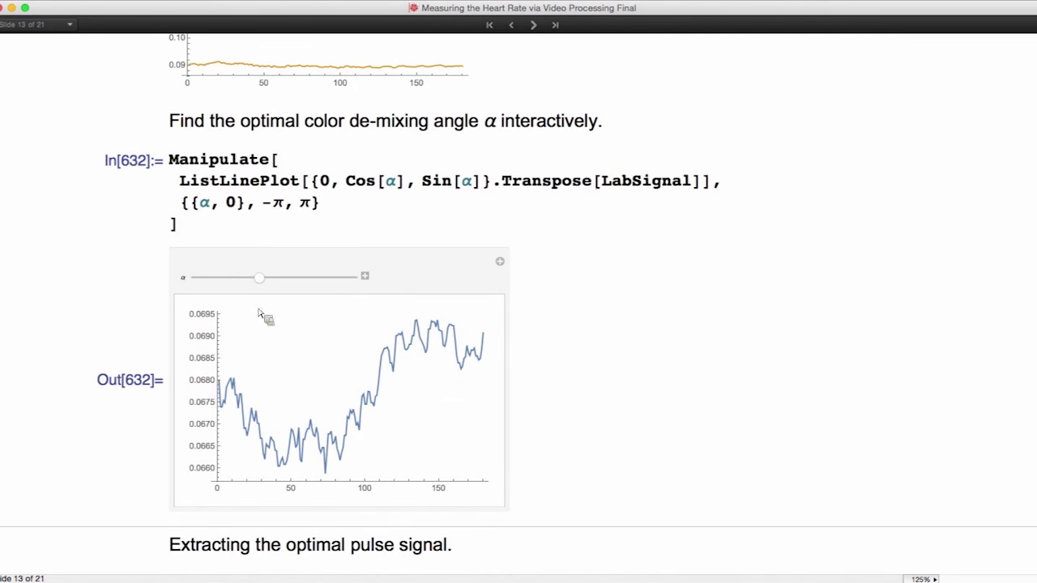
{"action": "left_click", "coordinate": [365, 277]}
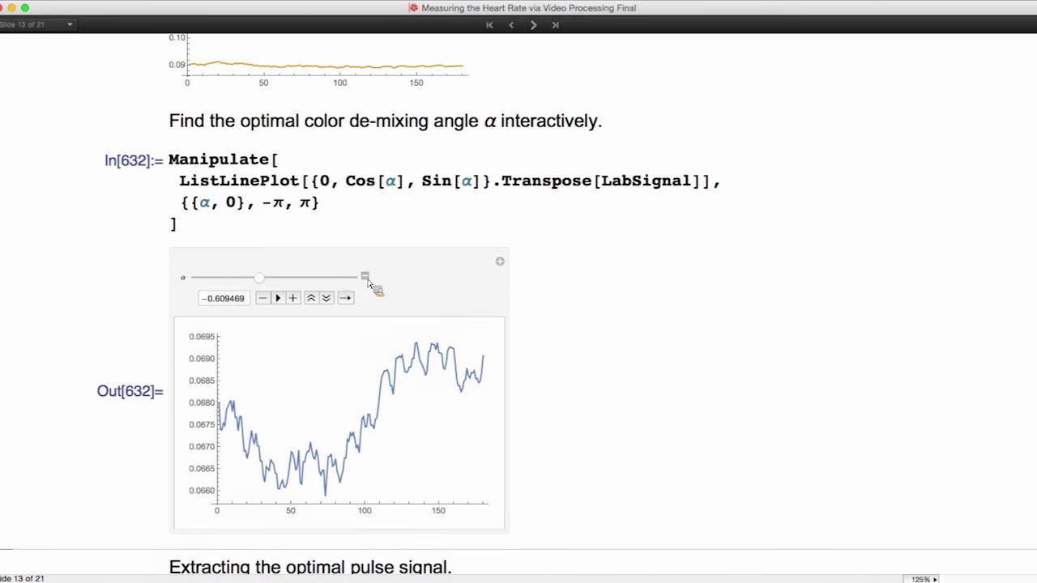
{"action": "left_click", "coordinate": [264, 298]}
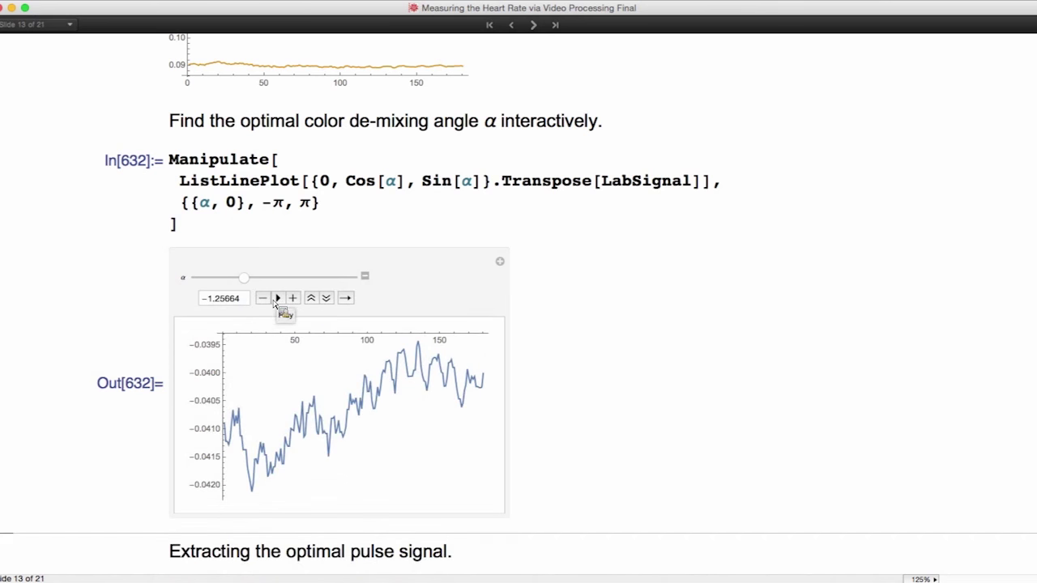
{"action": "left_click_drag", "start_coordinate": [244, 278], "coordinate": [257, 281]}
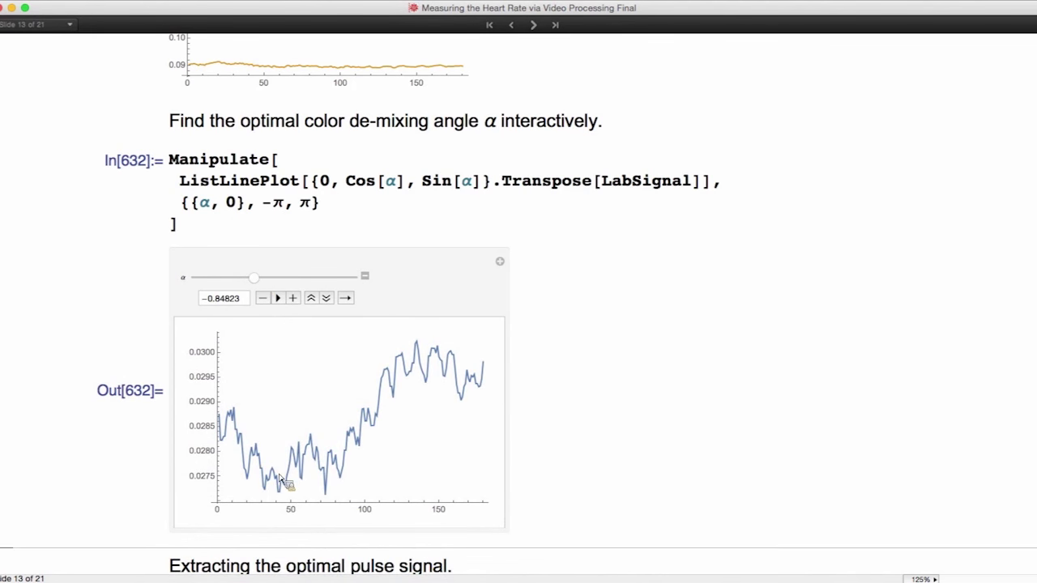
Extract and plot the α = -0.85 pulse signal, then advance to slide 14
{"action": "scroll", "coordinate": [628, 408], "scroll_direction": "down", "scroll_amount": 2}
{"action": "left_click", "coordinate": [409, 523]}
{"action": "key", "text": "shift+Return"}
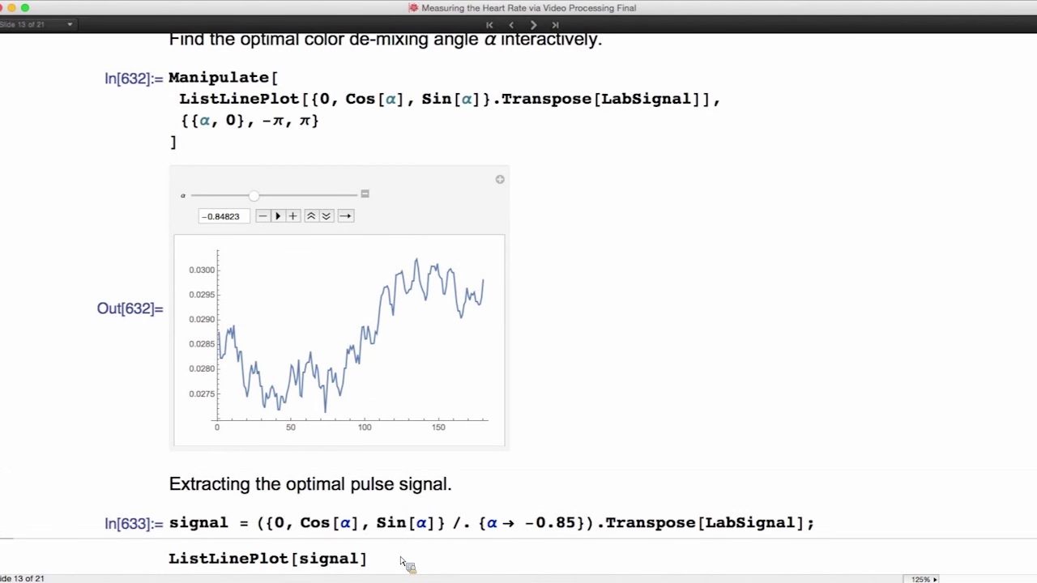
{"action": "left_click", "coordinate": [405, 559]}
{"action": "key", "text": "shift+Return"}
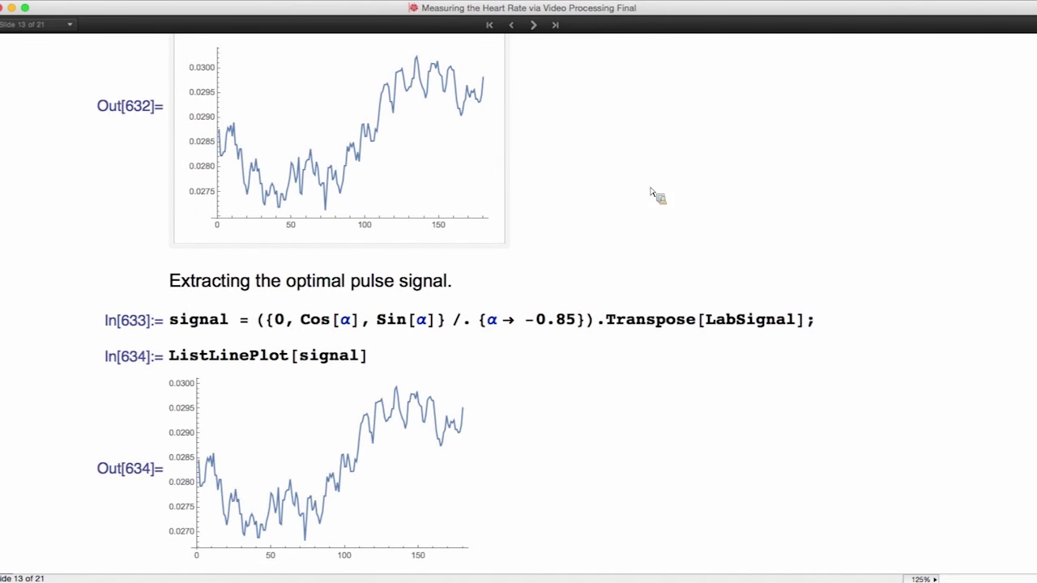
{"action": "left_click", "coordinate": [534, 25]}
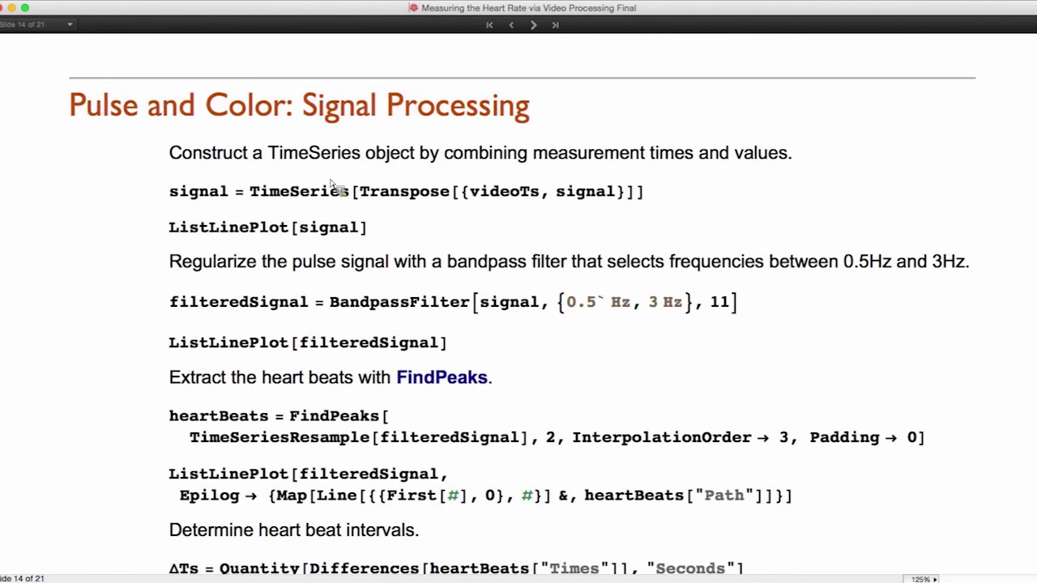
Highlight TimeSeries, videoTs and signal in the TimeSeries code
{"action": "scroll", "coordinate": [335, 186], "scroll_direction": "down", "scroll_amount": 1}
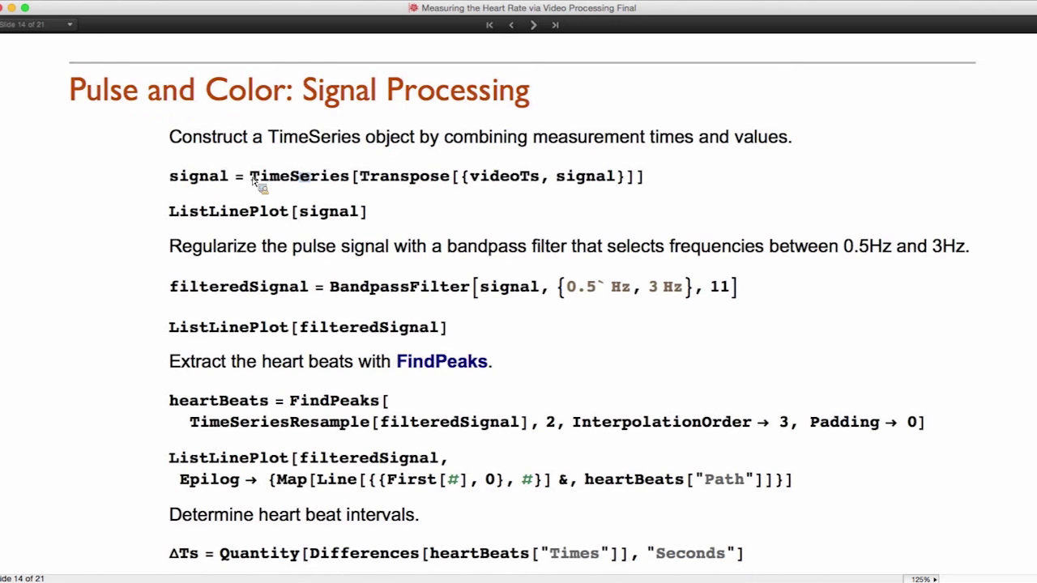
{"action": "left_click_drag", "start_coordinate": [252, 181], "coordinate": [351, 186]}
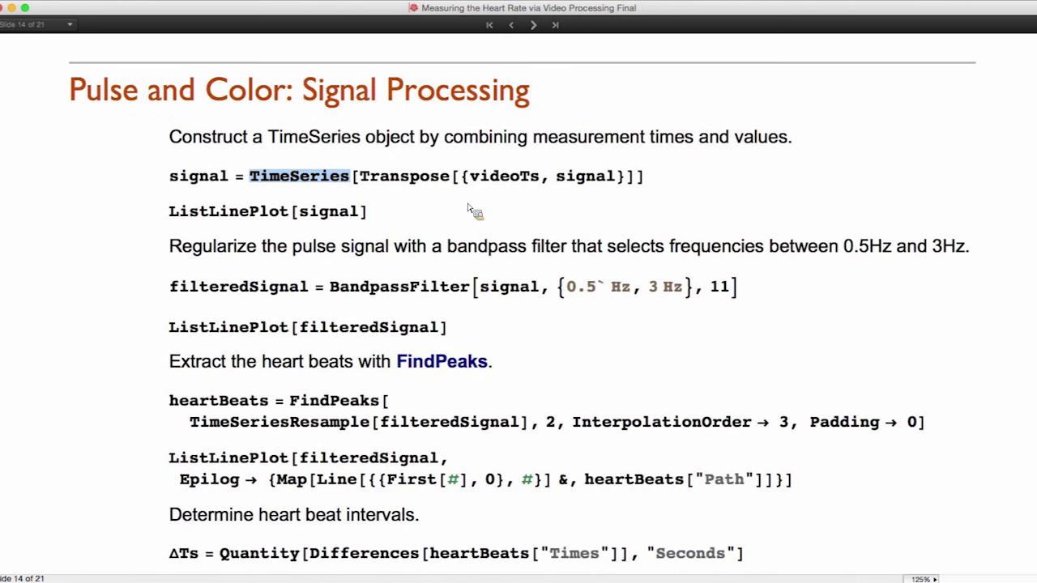
{"action": "left_click_drag", "start_coordinate": [470, 180], "coordinate": [619, 185]}
{"action": "left_click", "coordinate": [574, 204]}
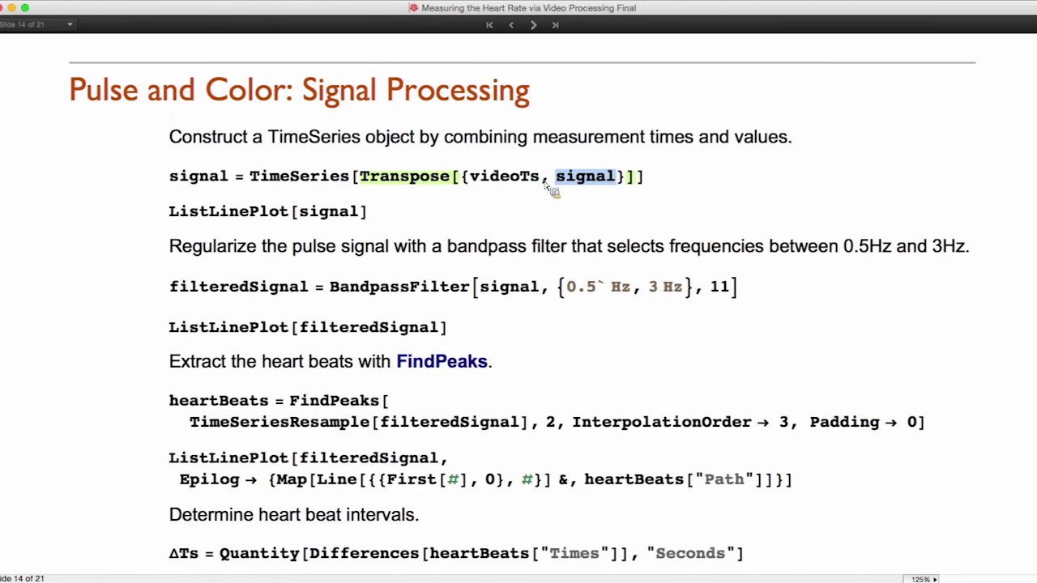
{"action": "left_click_drag", "start_coordinate": [543, 183], "coordinate": [478, 188]}
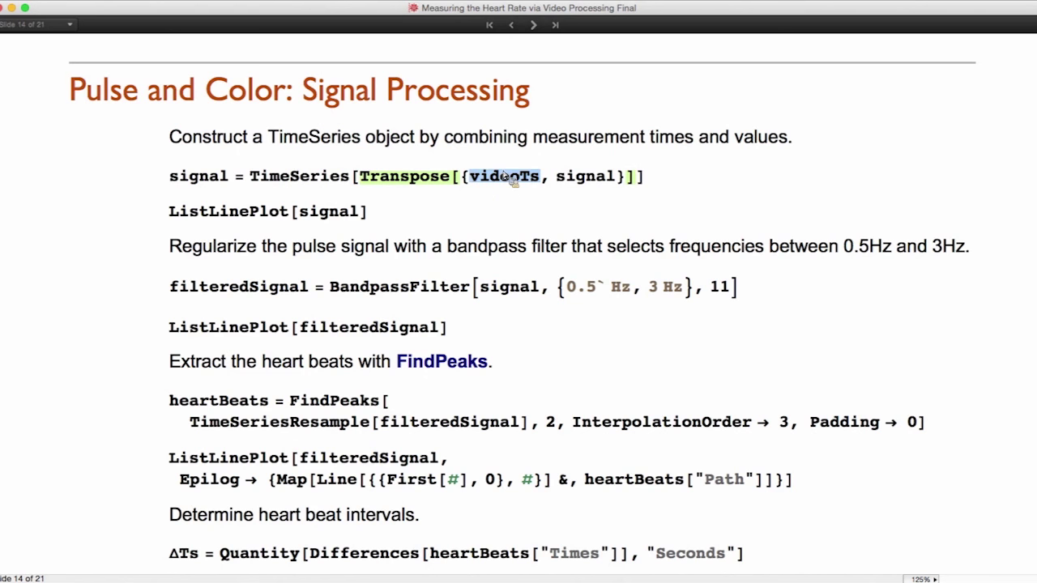
{"action": "left_click_drag", "start_coordinate": [563, 183], "coordinate": [622, 184]}
Build the TimeSeries over videoTs and re-plot the pulse signal against time
{"action": "key", "text": "shift+Return"}
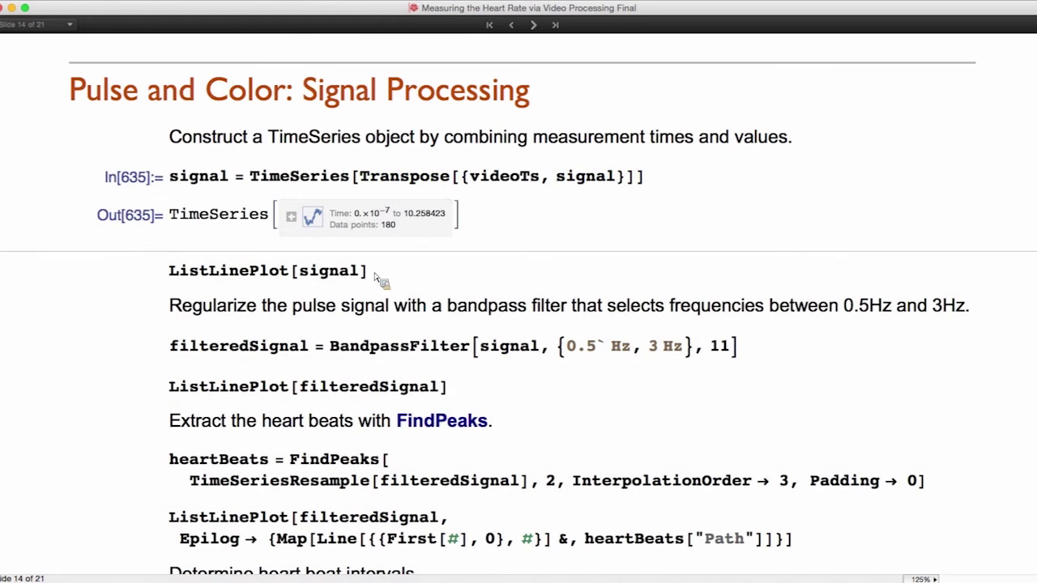
{"action": "left_click", "coordinate": [391, 278]}
{"action": "key", "text": "shift+Return"}
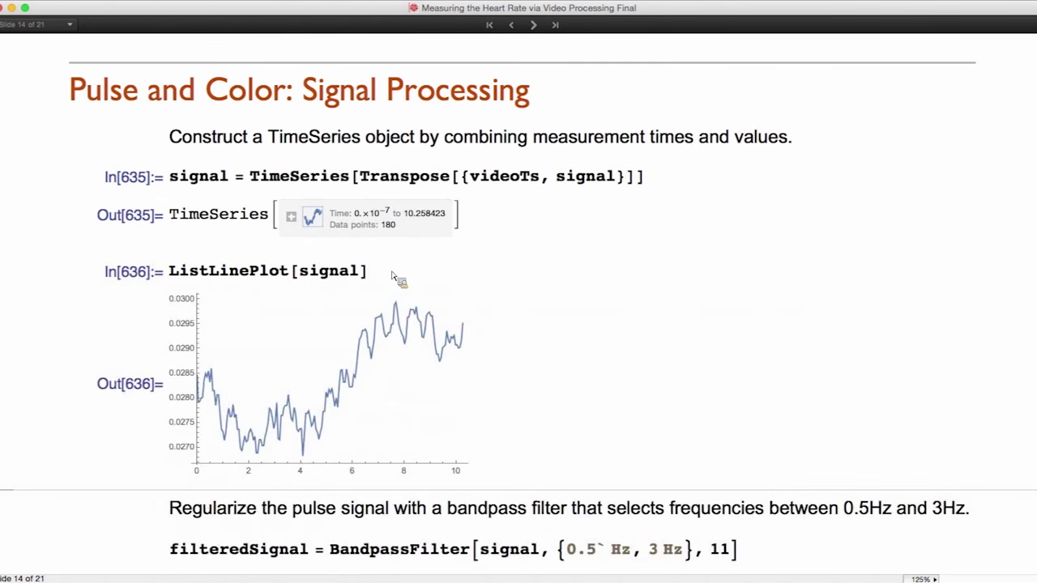
{"action": "scroll", "coordinate": [558, 298], "scroll_direction": "down", "scroll_amount": 3}
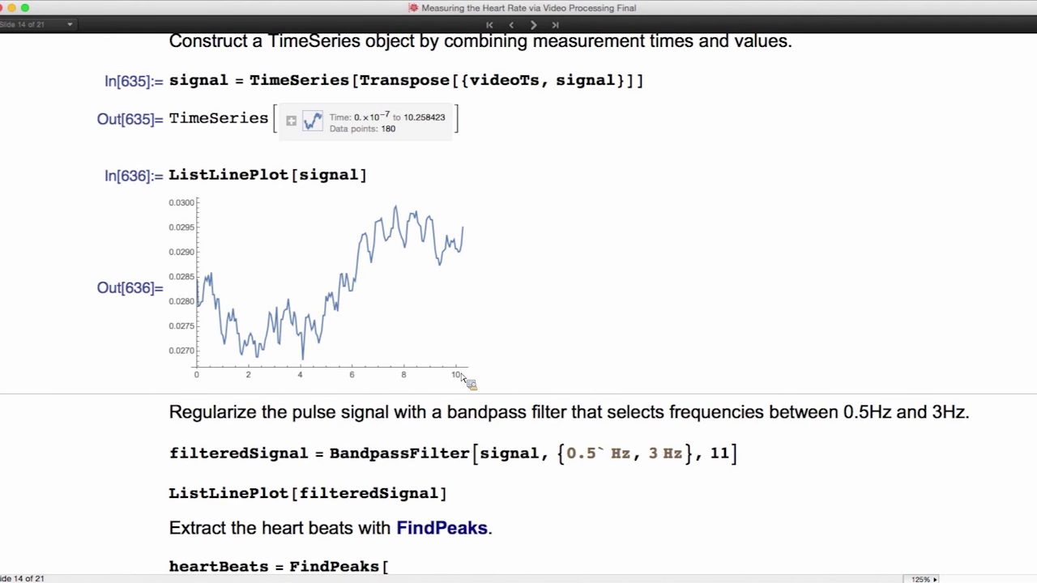
{"action": "scroll", "coordinate": [463, 379], "scroll_direction": "down", "scroll_amount": 3}
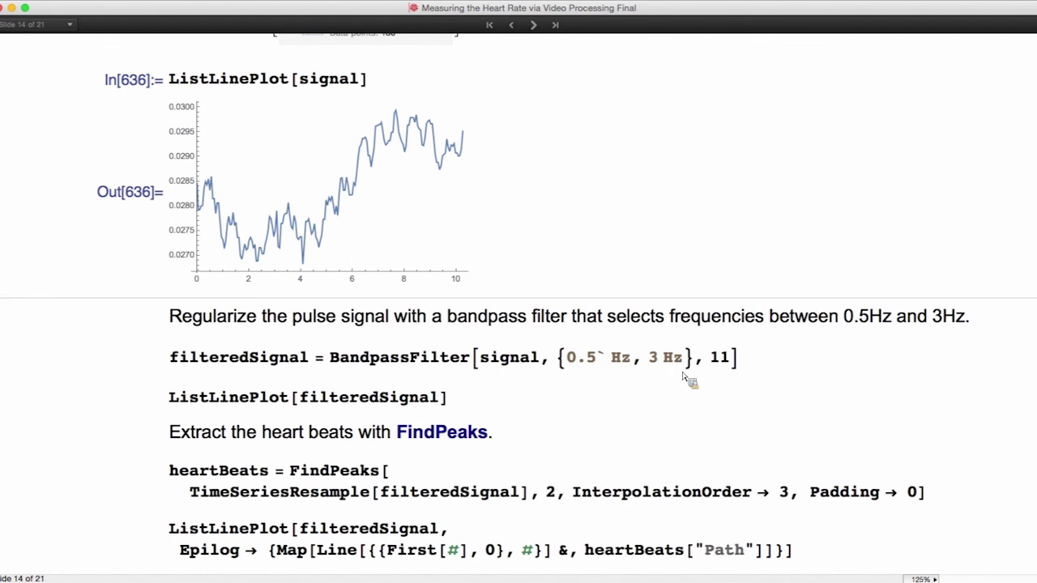
Apply the 0.5–3 Hz bandpass filter and run FindPeaks with resampling argument 3
{"action": "left_click_drag", "start_coordinate": [739, 362], "coordinate": [332, 364]}
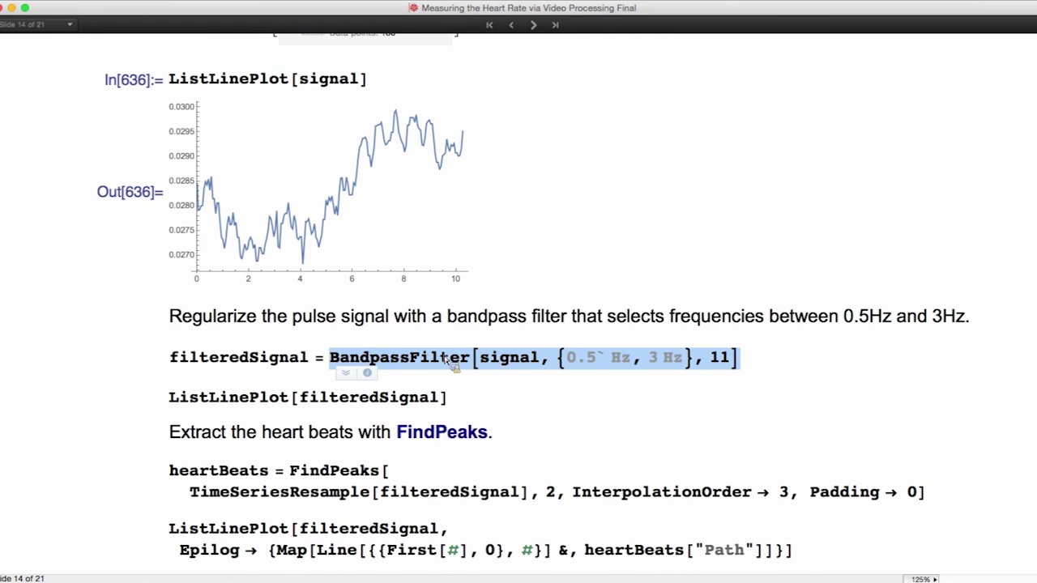
{"action": "key", "text": "shift+Return"}
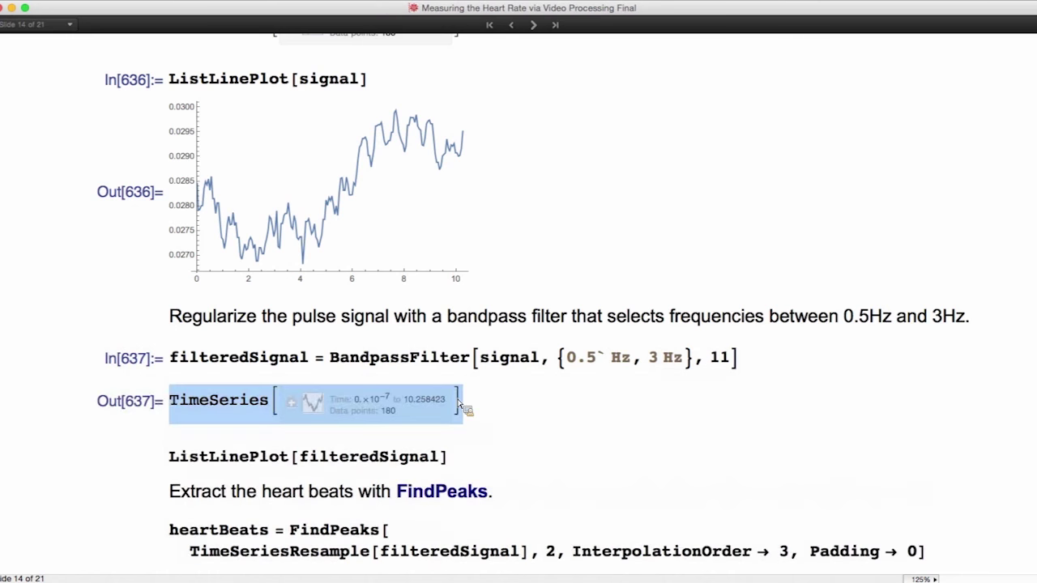
{"action": "left_click", "coordinate": [477, 461]}
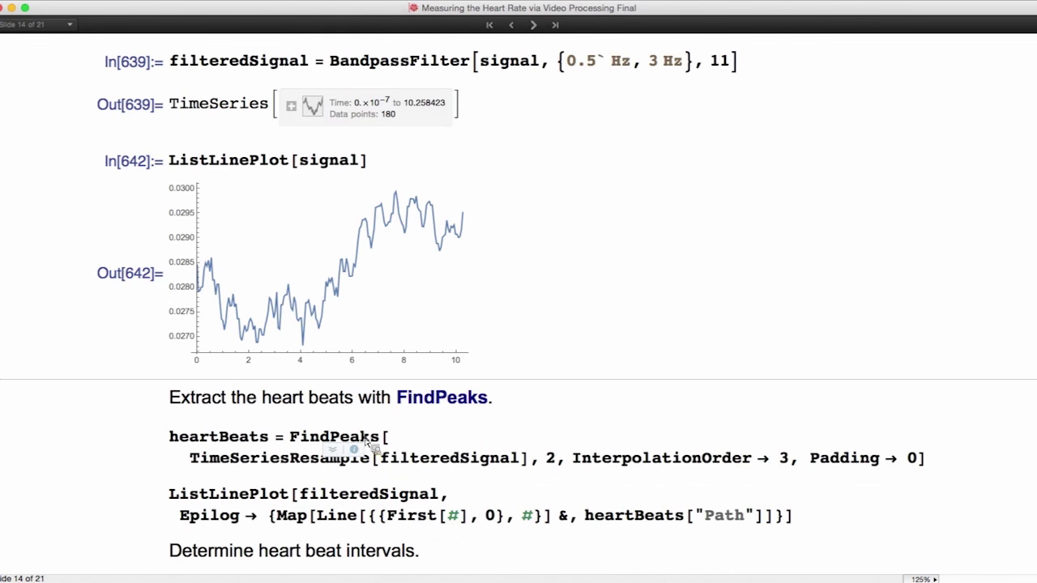
{"action": "left_click", "coordinate": [312, 438]}
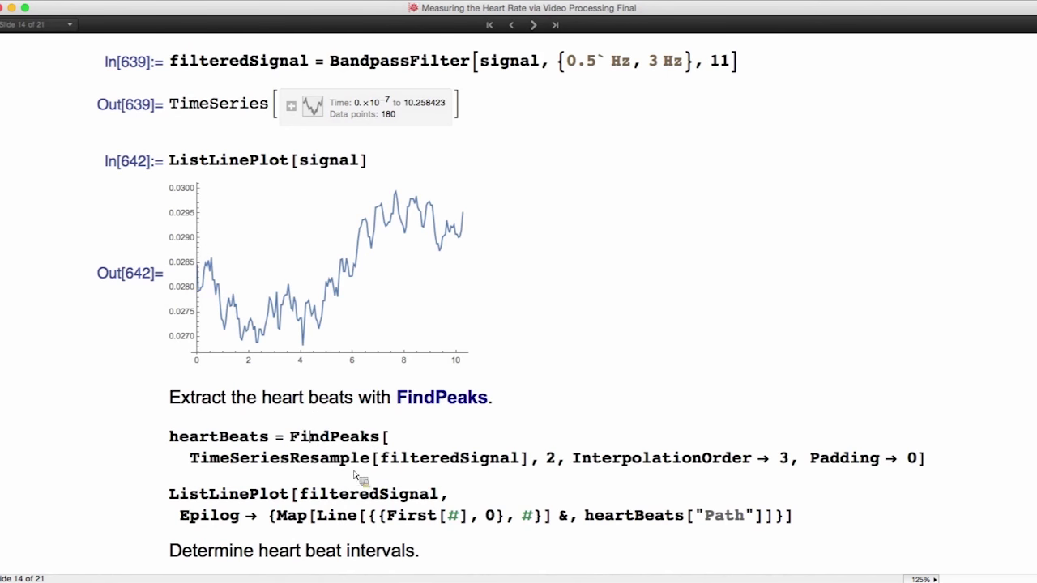
{"action": "double_click", "coordinate": [555, 459]}
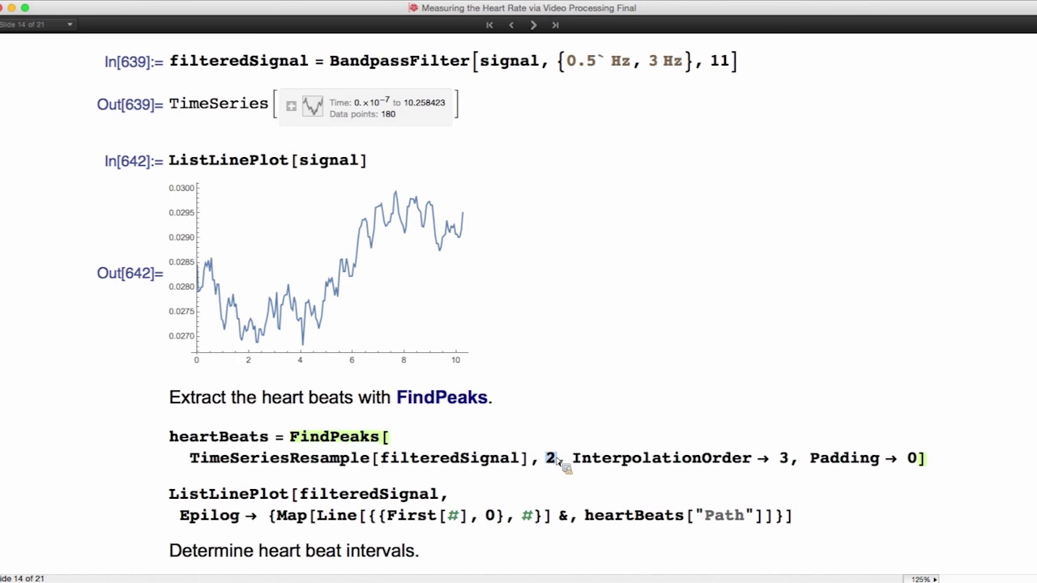
{"action": "type", "text": "3"}
{"action": "key", "text": "shift+Return"}
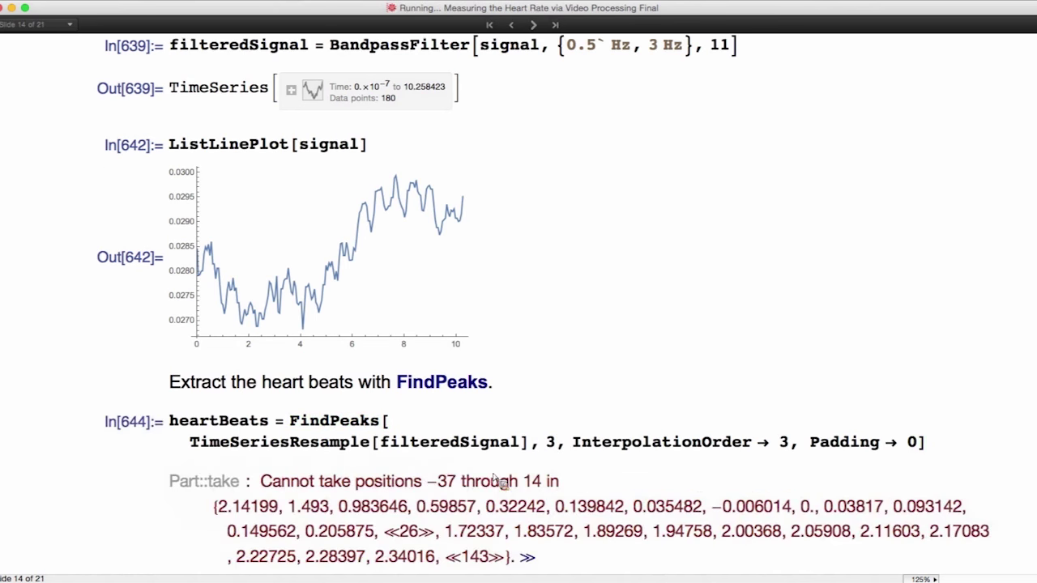
Replace filteredSignal with signal in FindPeaks and re-run peak detection
{"action": "scroll", "coordinate": [454, 421], "scroll_direction": "down", "scroll_amount": 3}
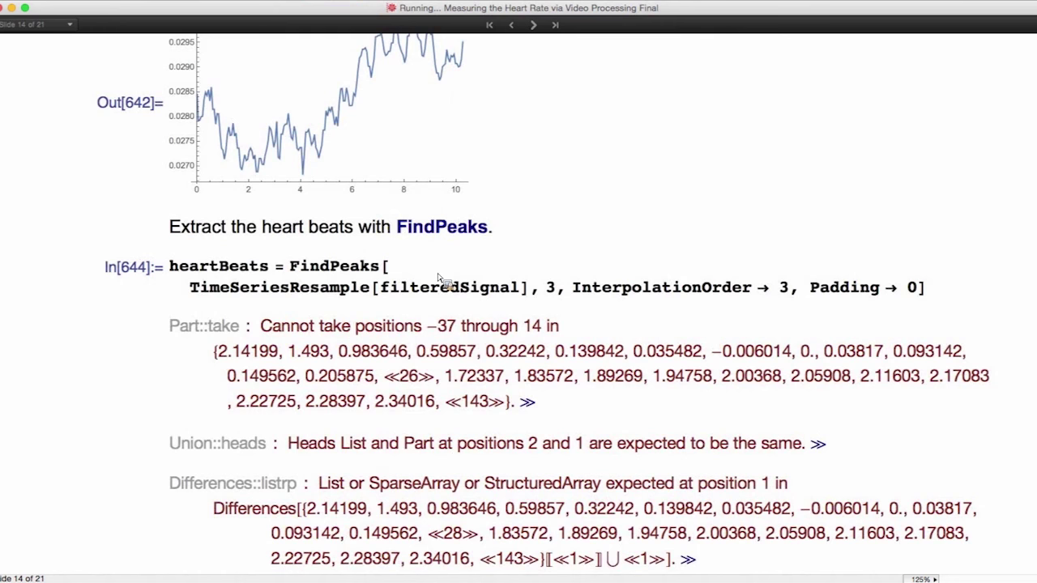
{"action": "scroll", "coordinate": [347, 300], "scroll_direction": "up", "scroll_amount": 4}
{"action": "double_click", "coordinate": [337, 200]}
{"action": "key", "text": "super+c"}
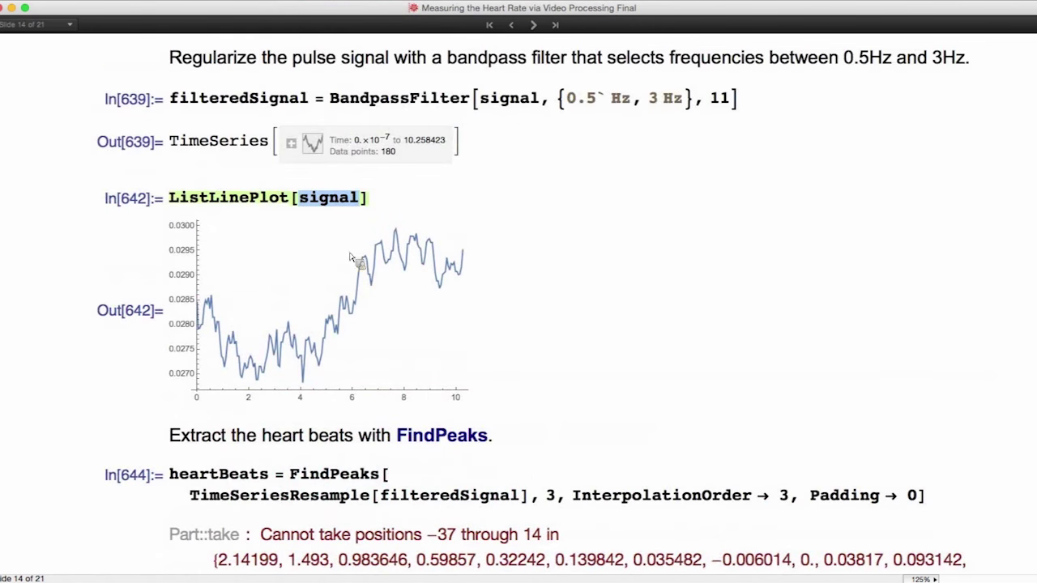
{"action": "double_click", "coordinate": [482, 499]}
{"action": "key", "text": "super+v"}
{"action": "key", "text": "shift+Return"}
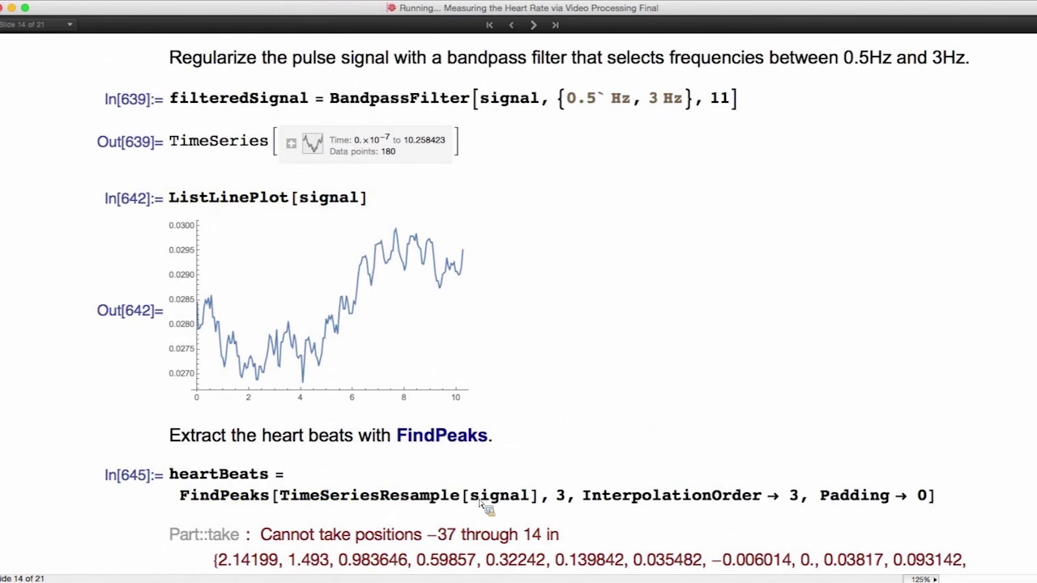
Re-plot the raw signal with vertical lines marking the 15 detected beats
{"action": "scroll", "coordinate": [481, 493], "scroll_direction": "down", "scroll_amount": 5}
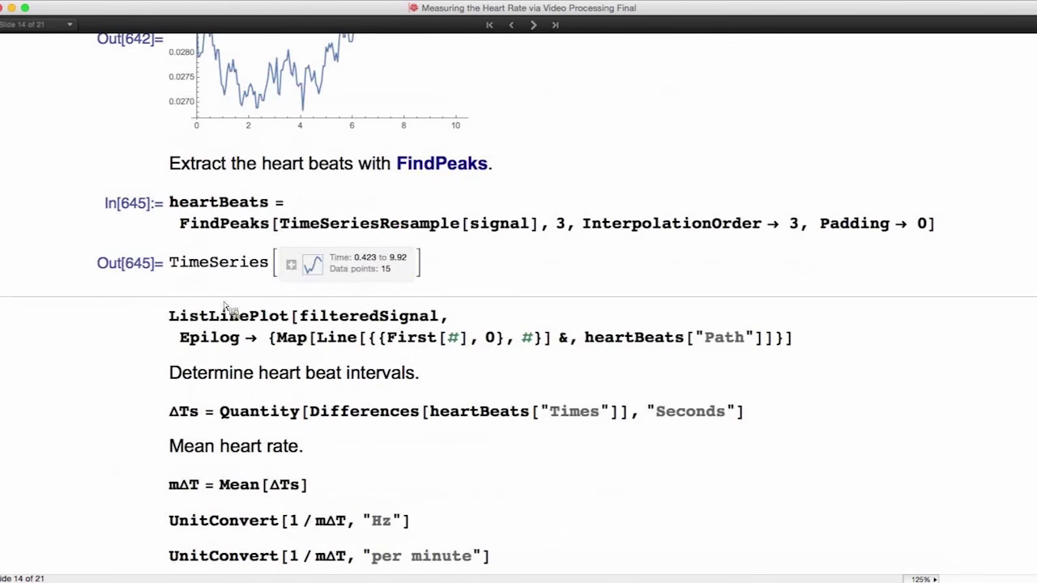
{"action": "left_click", "coordinate": [318, 343]}
{"action": "key", "text": "shift+Return"}
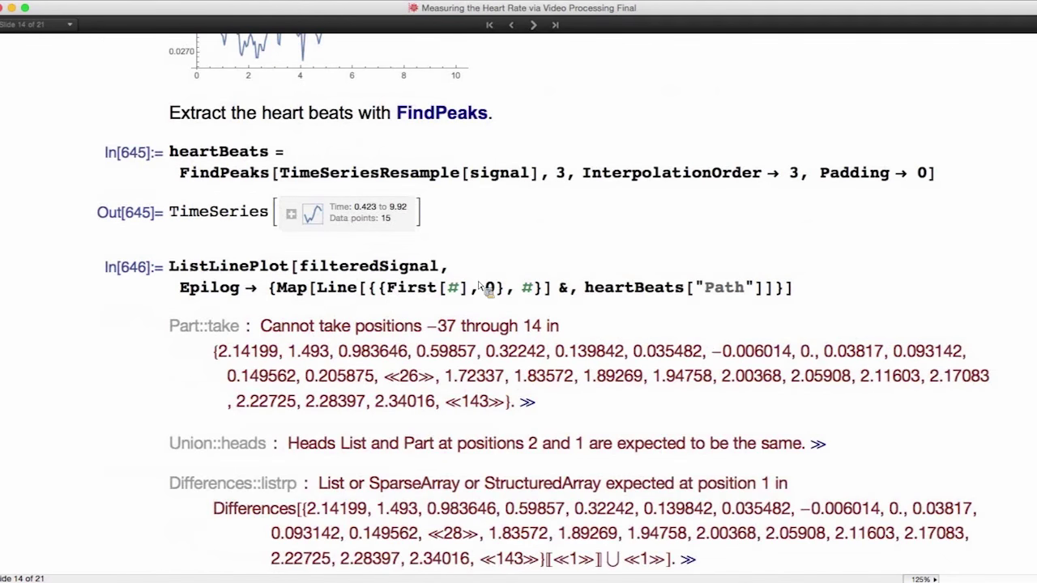
{"action": "double_click", "coordinate": [385, 271]}
{"action": "type", "text": "signal"}
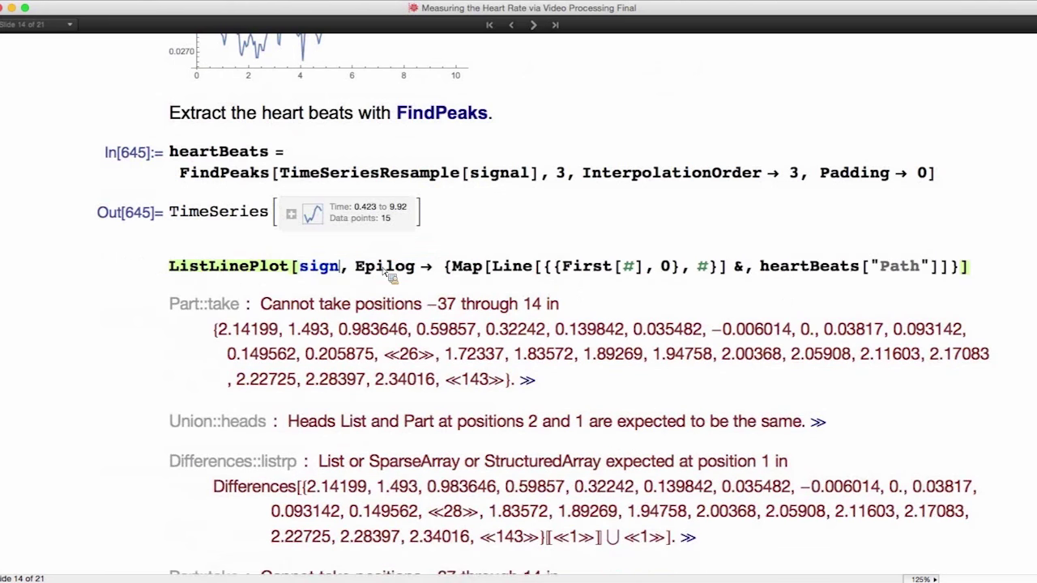
{"action": "key", "text": "shift+Return"}
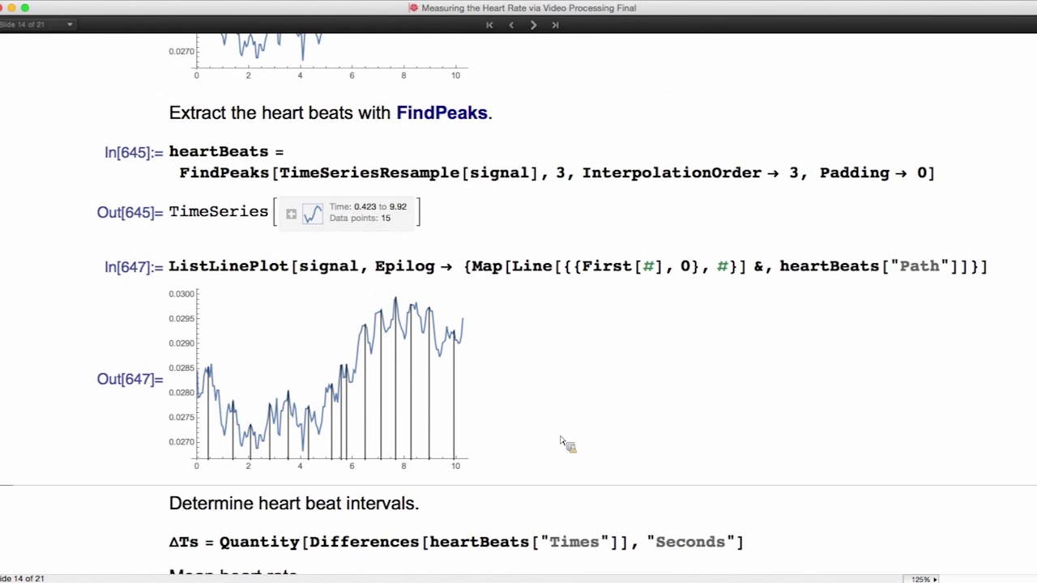
{"action": "scroll", "coordinate": [551, 484], "scroll_direction": "down", "scroll_amount": 5}
Compute the ΔTs beat intervals and their mean
{"action": "left_click", "coordinate": [486, 392]}
{"action": "key", "text": "shift+Return"}
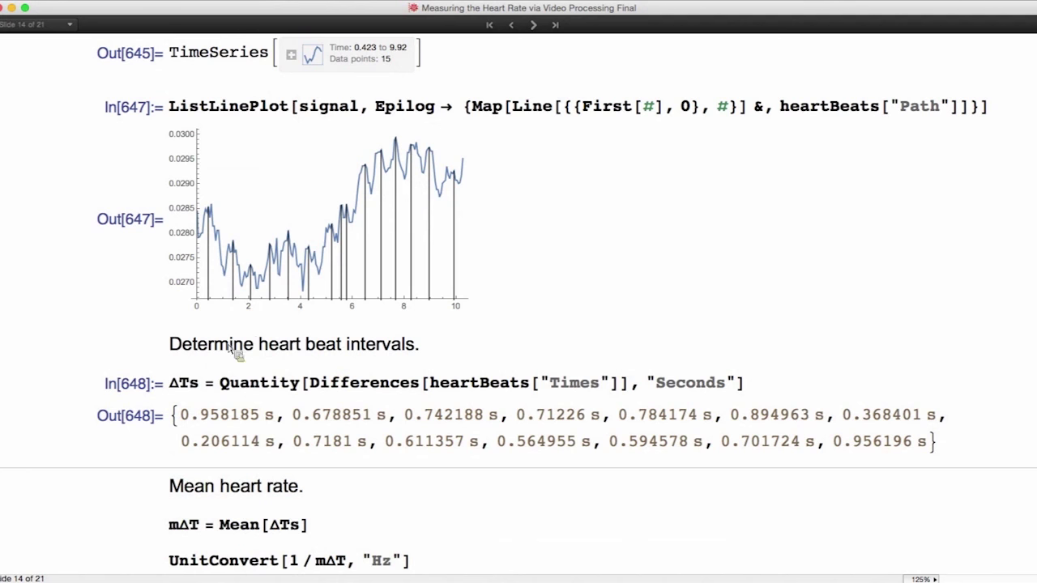
{"action": "scroll", "coordinate": [328, 510], "scroll_direction": "down", "scroll_amount": 3}
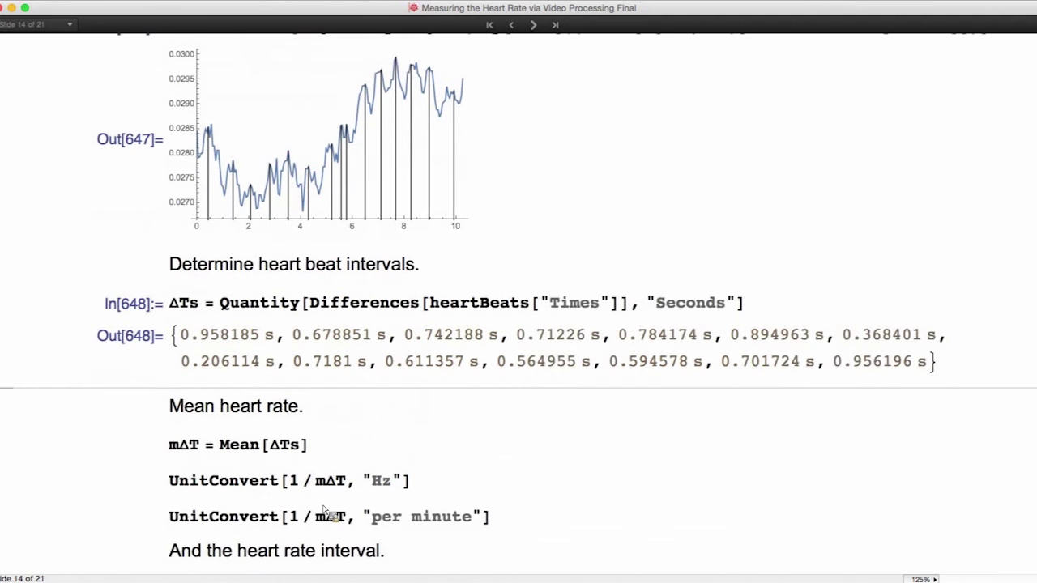
{"action": "left_click", "coordinate": [332, 455]}
{"action": "key", "text": "shift+Return"}
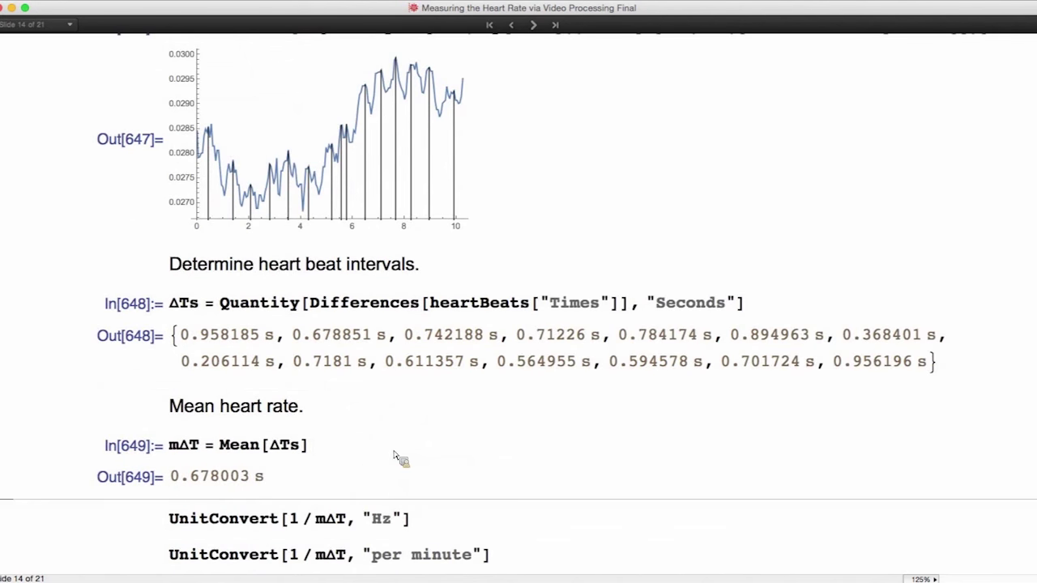
Convert the mean interval to a heart rate of 88.4952 per minute
{"action": "scroll", "coordinate": [402, 486], "scroll_direction": "down", "scroll_amount": 4}
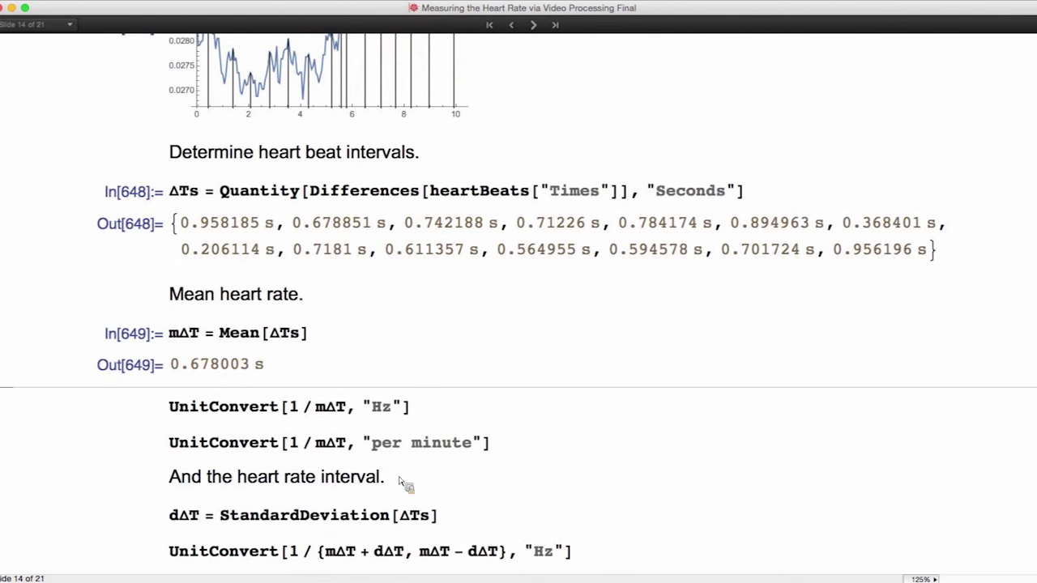
{"action": "left_click", "coordinate": [427, 413]}
{"action": "key", "text": "shift+Return"}
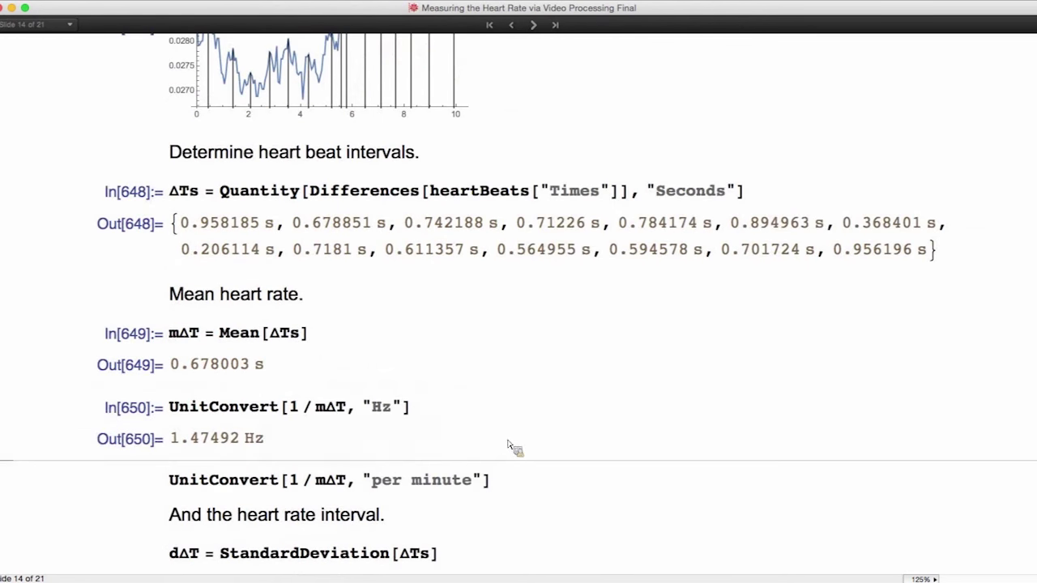
{"action": "left_click", "coordinate": [523, 490]}
{"action": "key", "text": "shift+Return"}
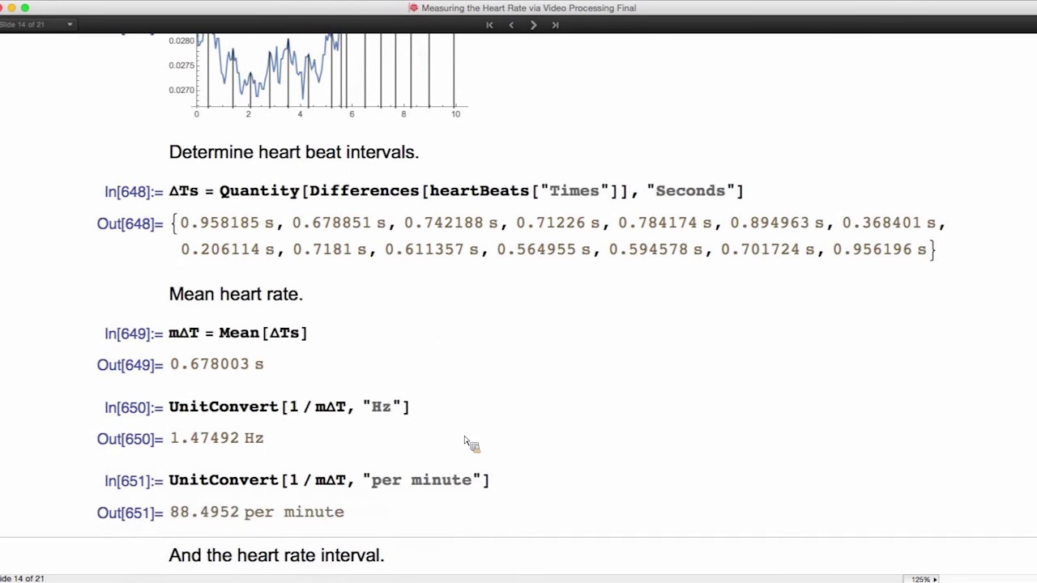
Compute the interval standard deviation and a heart-rate range of 67.6919 to 127.758 per minute
{"action": "scroll", "coordinate": [470, 445], "scroll_direction": "down", "scroll_amount": 4}
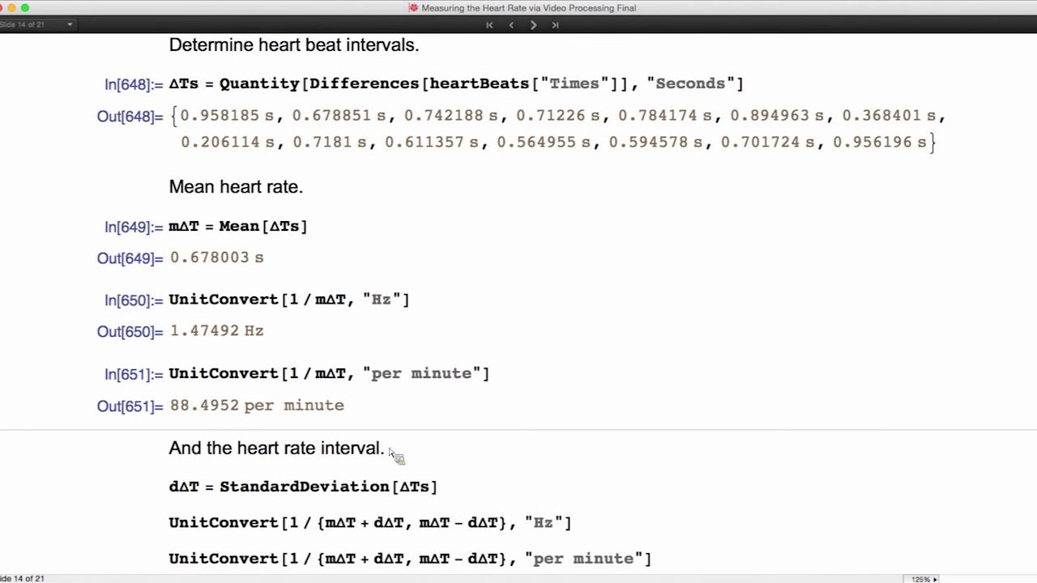
{"action": "left_click", "coordinate": [452, 491]}
{"action": "key", "text": "shift+Return"}
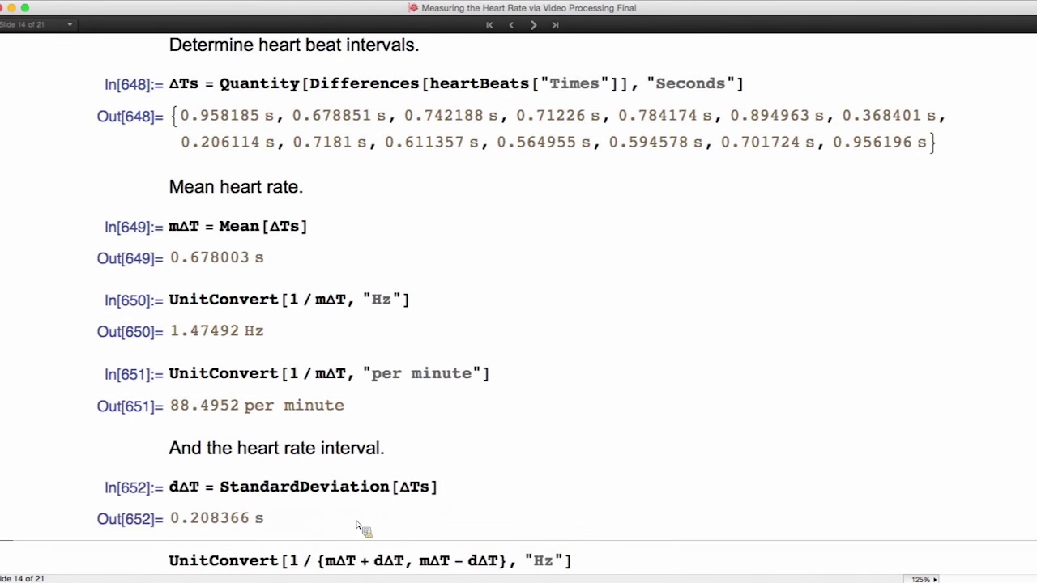
{"action": "left_click", "coordinate": [614, 571]}
{"action": "key", "text": "shift+Return"}
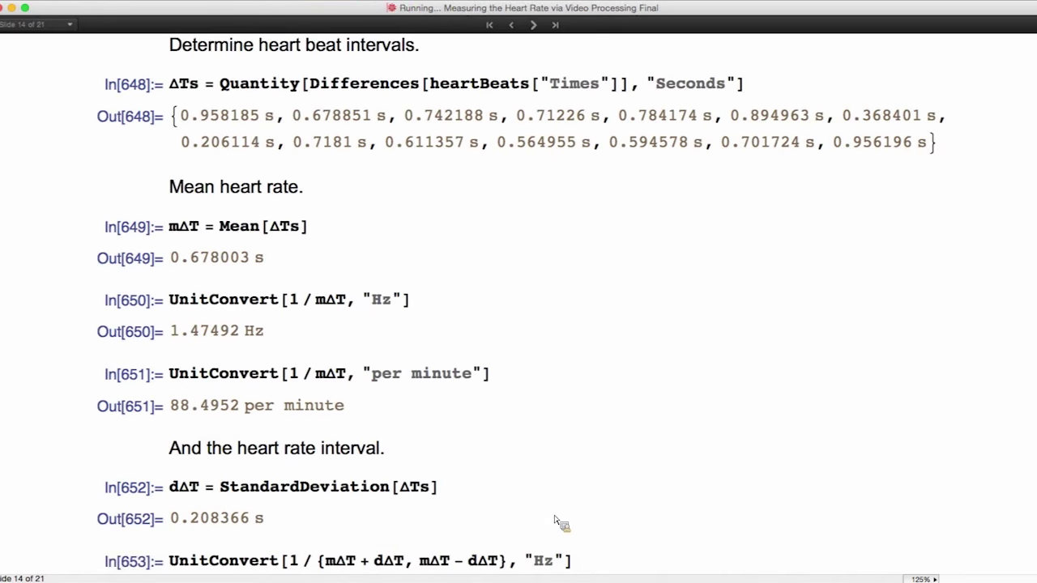
{"action": "left_click", "coordinate": [662, 567]}
{"action": "key", "text": "shift+Return"}
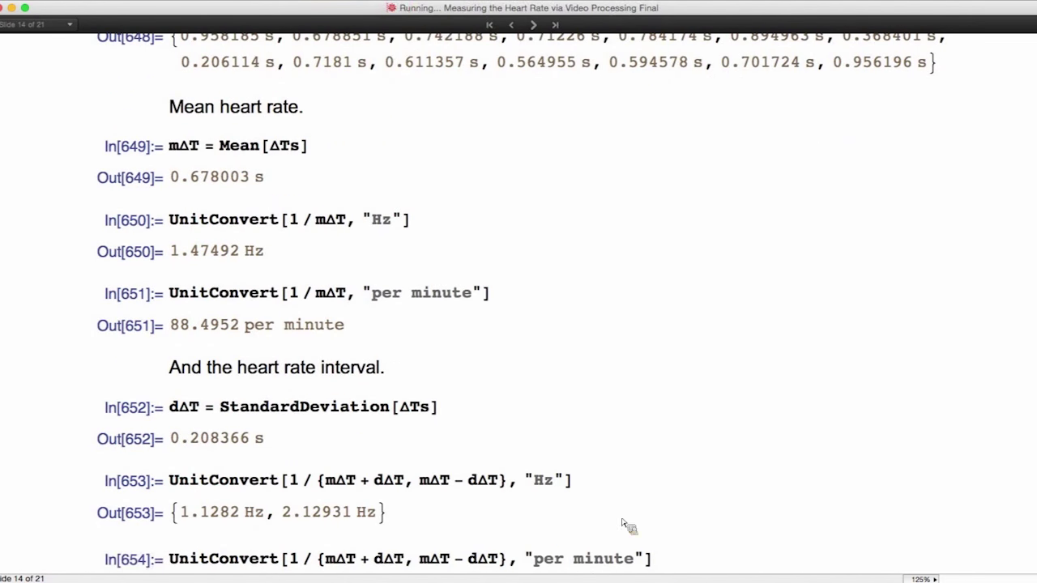
{"action": "scroll", "coordinate": [502, 183], "scroll_direction": "up", "scroll_amount": 3}
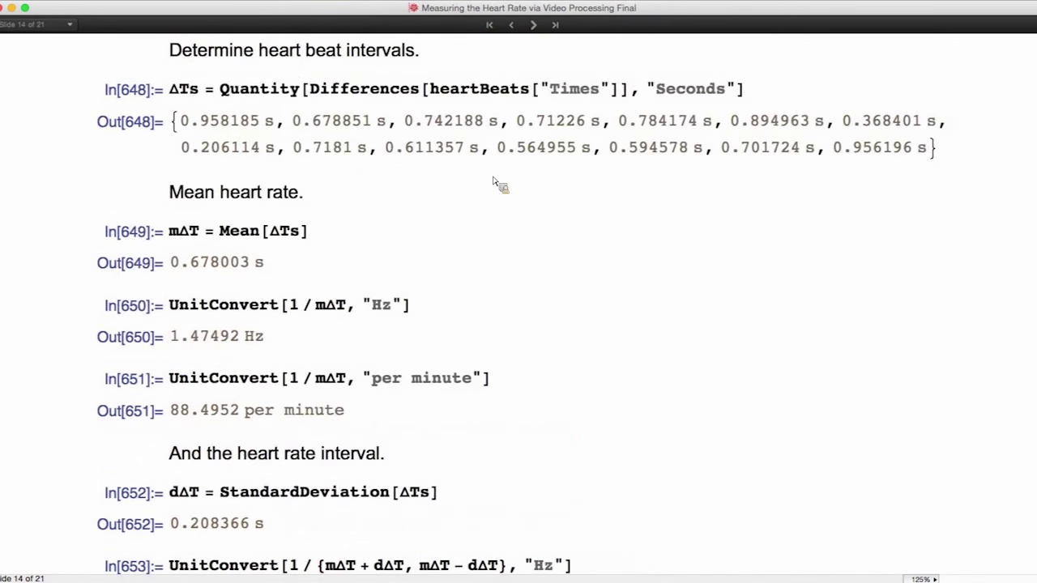
{"action": "scroll", "coordinate": [494, 186], "scroll_direction": "up", "scroll_amount": 3}
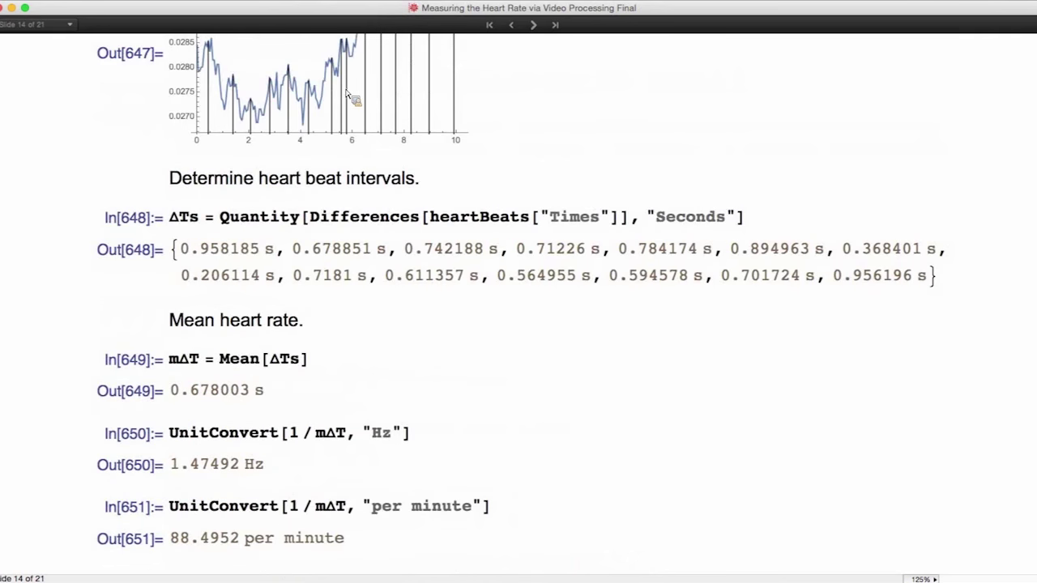
{"action": "scroll", "coordinate": [397, 351], "scroll_direction": "down", "scroll_amount": 6}
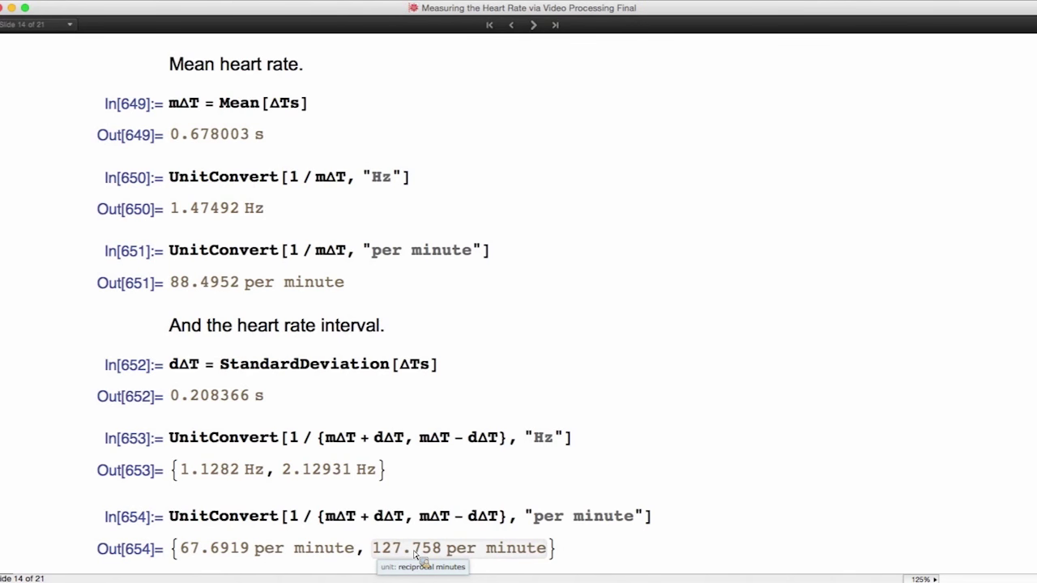
Advance two slides to slide 16, Motion Magnification: Project Description
{"action": "left_click", "coordinate": [536, 27]}
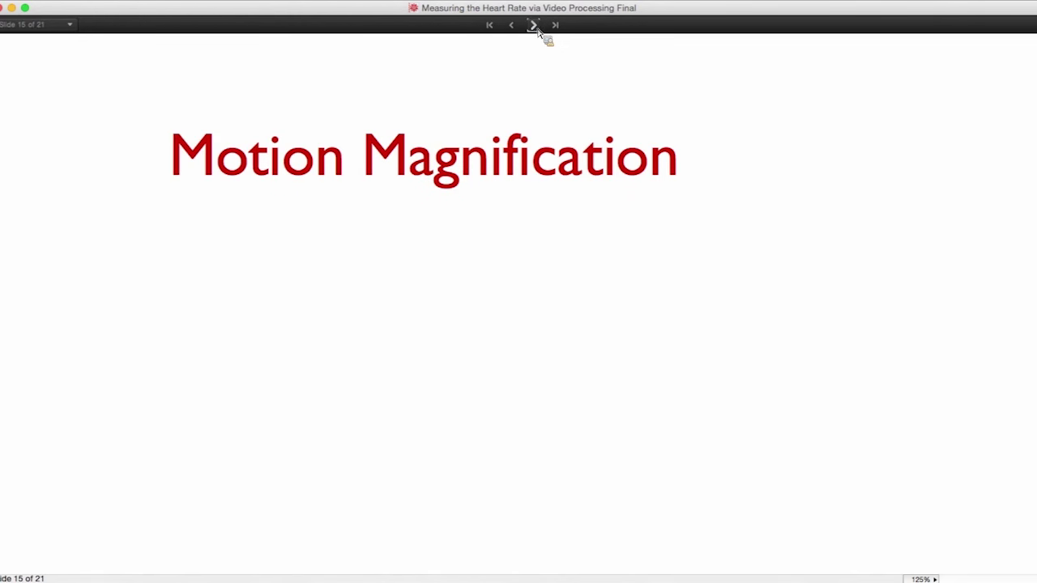
{"action": "left_click", "coordinate": [536, 27]}
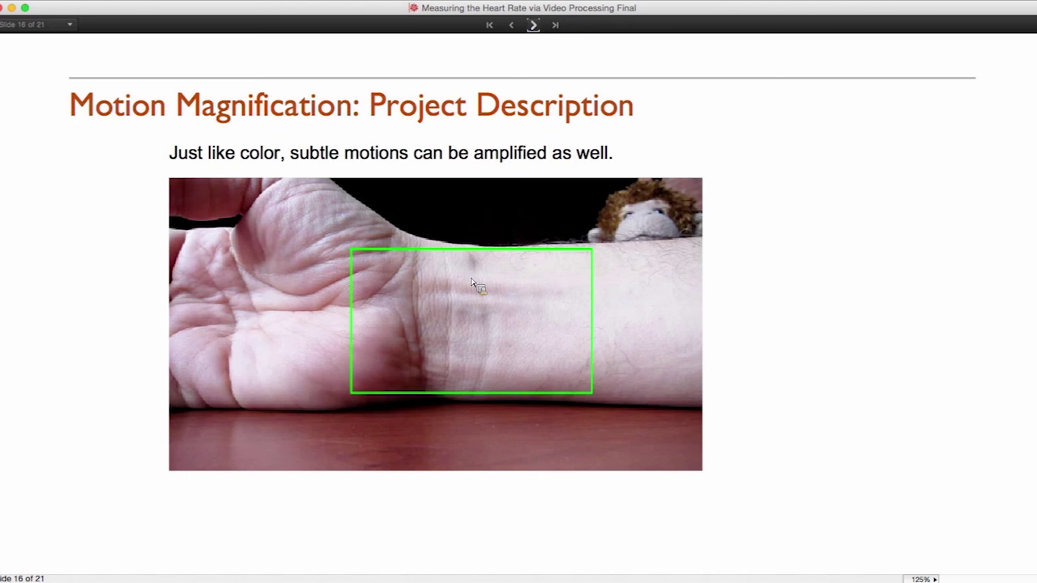
On the Data Acquisition slide, load the wrist video frames into mov
{"action": "key", "text": "Right"}
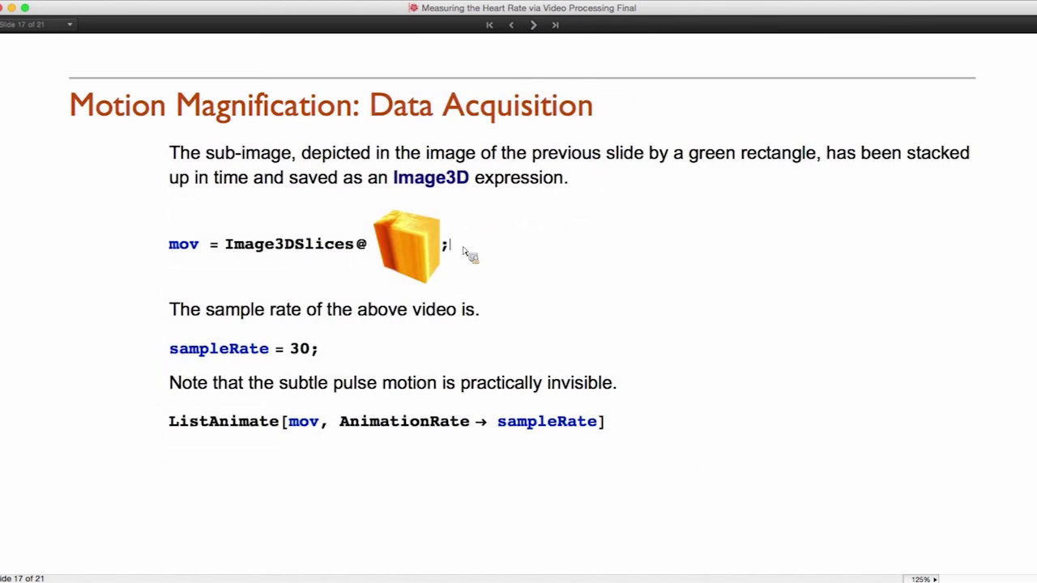
{"action": "left_click", "coordinate": [444, 247]}
{"action": "left_click_drag", "start_coordinate": [444, 247], "coordinate": [232, 260]}
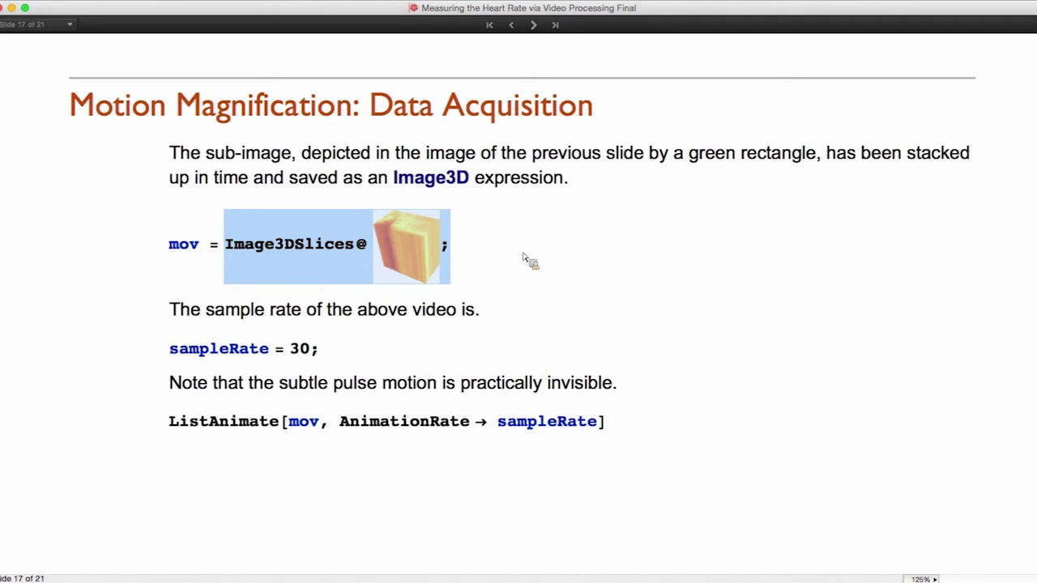
{"action": "left_click_drag", "start_coordinate": [374, 264], "coordinate": [438, 264]}
{"action": "left_click", "coordinate": [482, 253]}
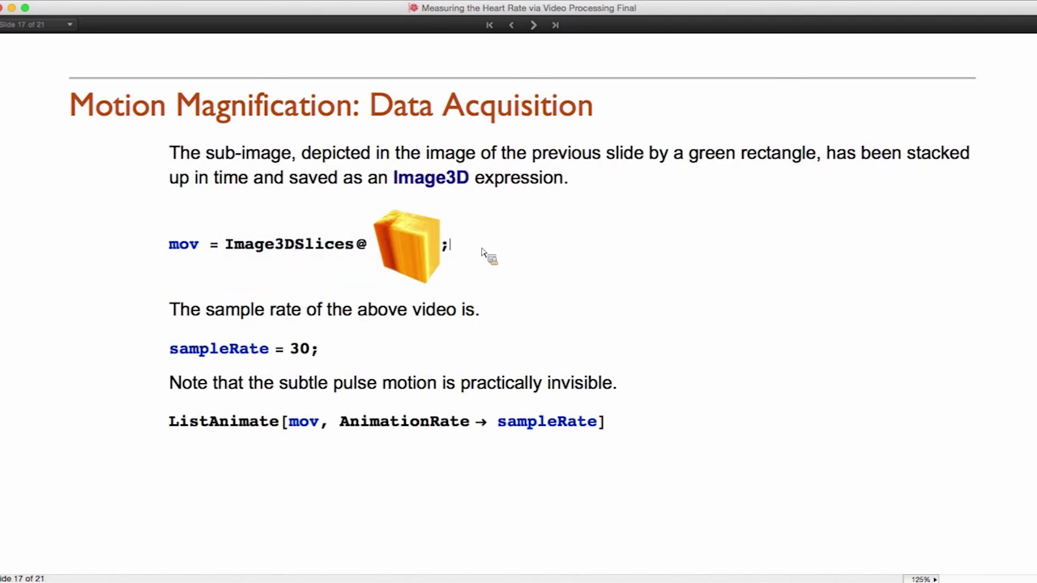
{"action": "key", "text": "shift+Return"}
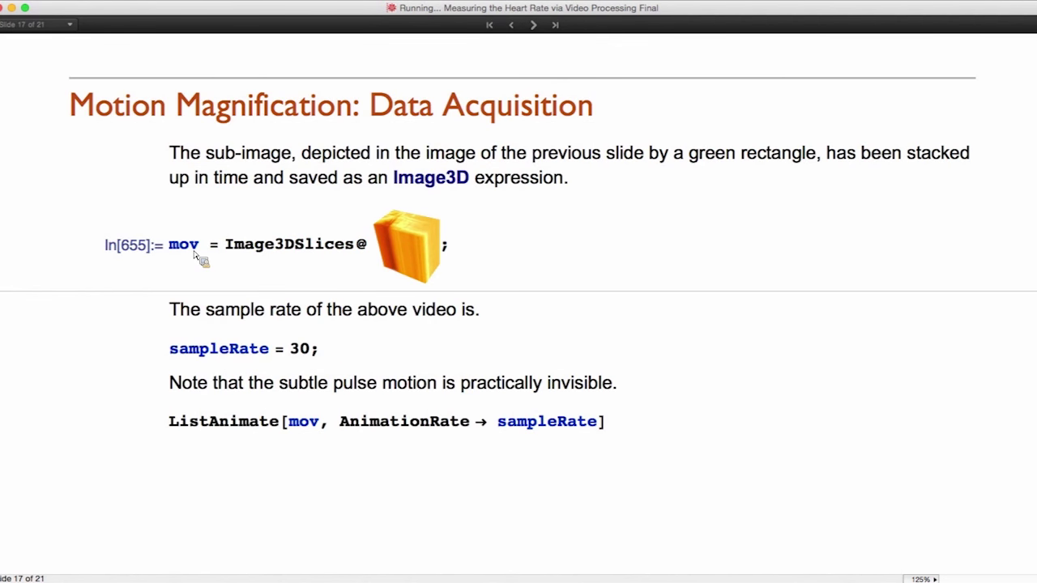
Set sampleRate to 30, play the wrist clip with ListAnimate, and advance to slide 18
{"action": "left_click", "coordinate": [347, 351]}
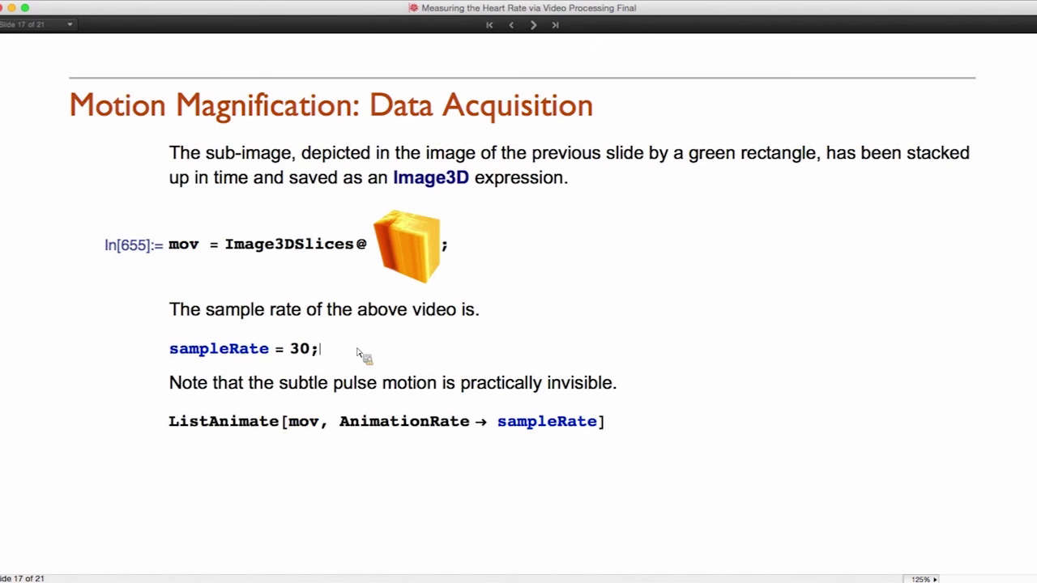
{"action": "key", "text": "shift+Return"}
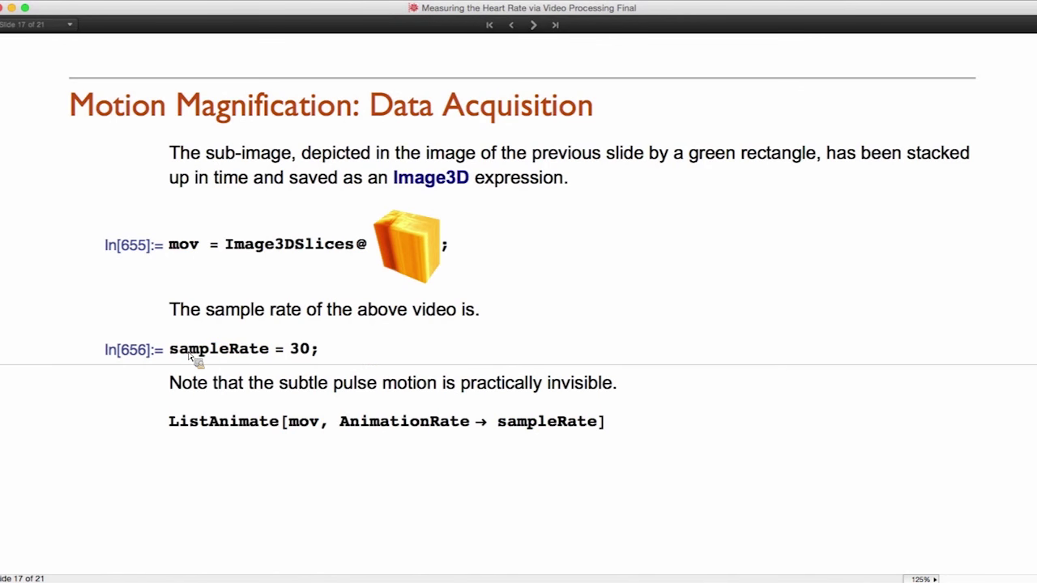
{"action": "left_click_drag", "start_coordinate": [170, 354], "coordinate": [354, 361]}
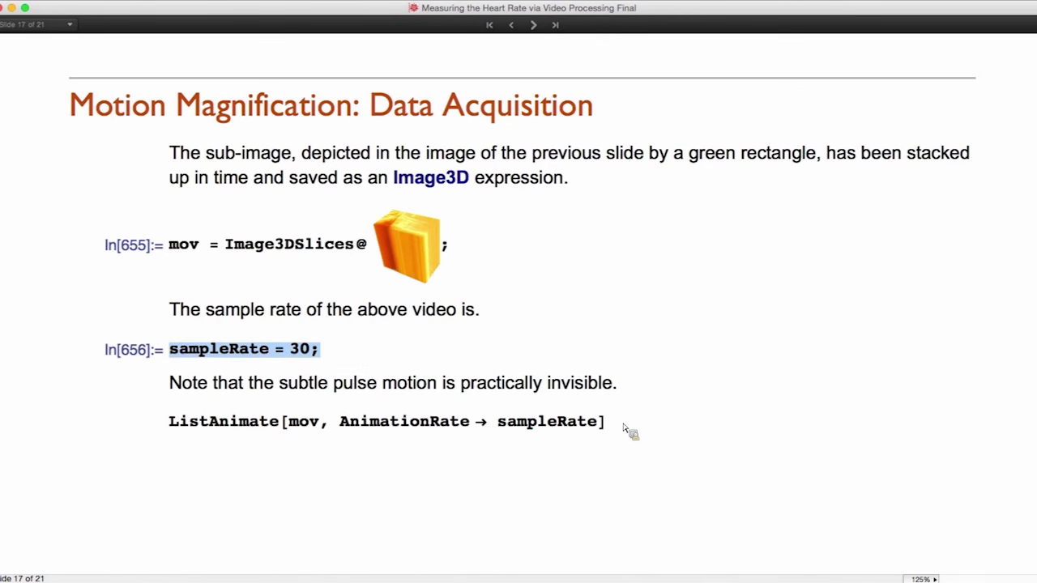
{"action": "left_click_drag", "start_coordinate": [625, 430], "coordinate": [157, 432]}
{"action": "key", "text": "shift+Return"}
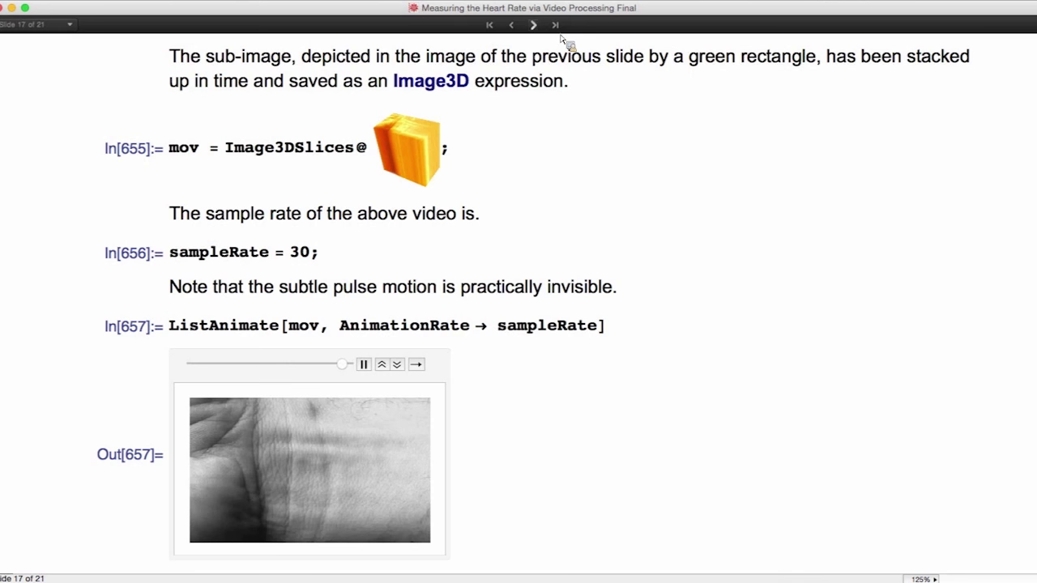
{"action": "left_click", "coordinate": [534, 25]}
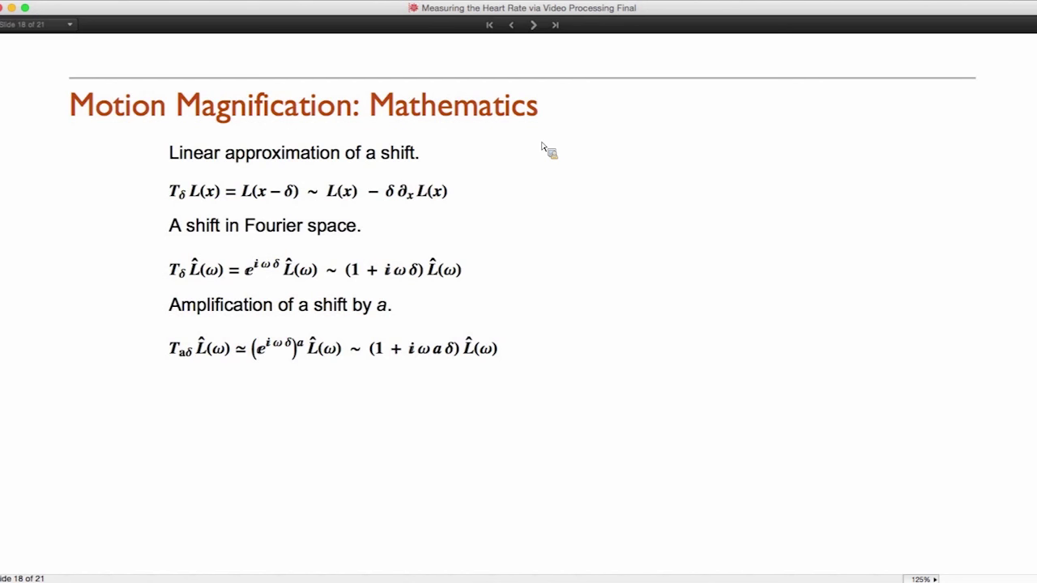
{"action": "left_click_drag", "start_coordinate": [190, 193], "coordinate": [230, 201]}
{"action": "left_click_drag", "start_coordinate": [191, 201], "coordinate": [189, 203]}
{"action": "left_click_drag", "start_coordinate": [254, 203], "coordinate": [287, 204]}
{"action": "left_click", "coordinate": [340, 204]}
{"action": "left_click_drag", "start_coordinate": [326, 190], "coordinate": [361, 200]}
{"action": "left_click_drag", "start_coordinate": [397, 203], "coordinate": [460, 204]}
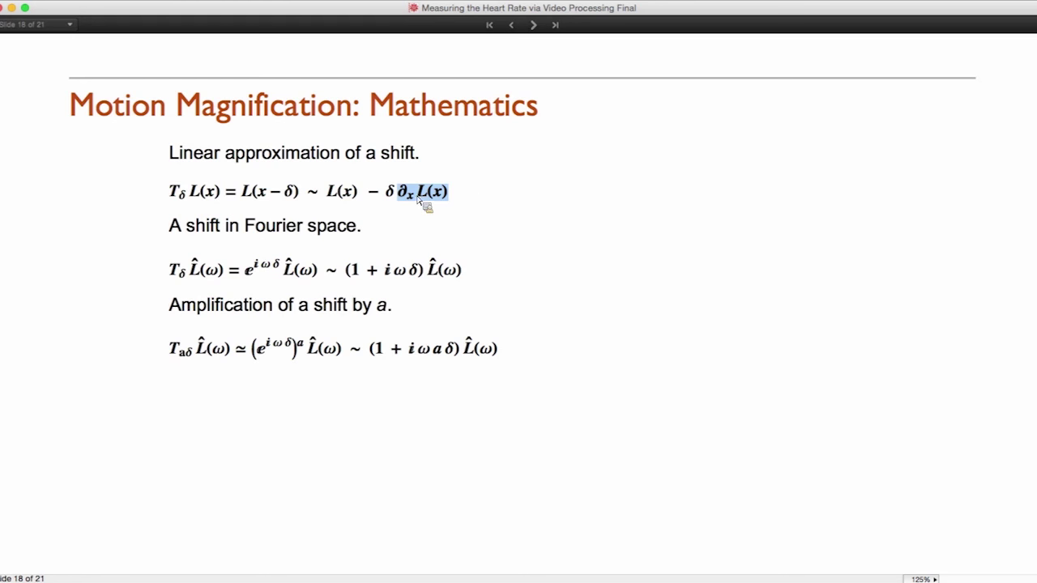
{"action": "left_click_drag", "start_coordinate": [418, 180], "coordinate": [282, 269]}
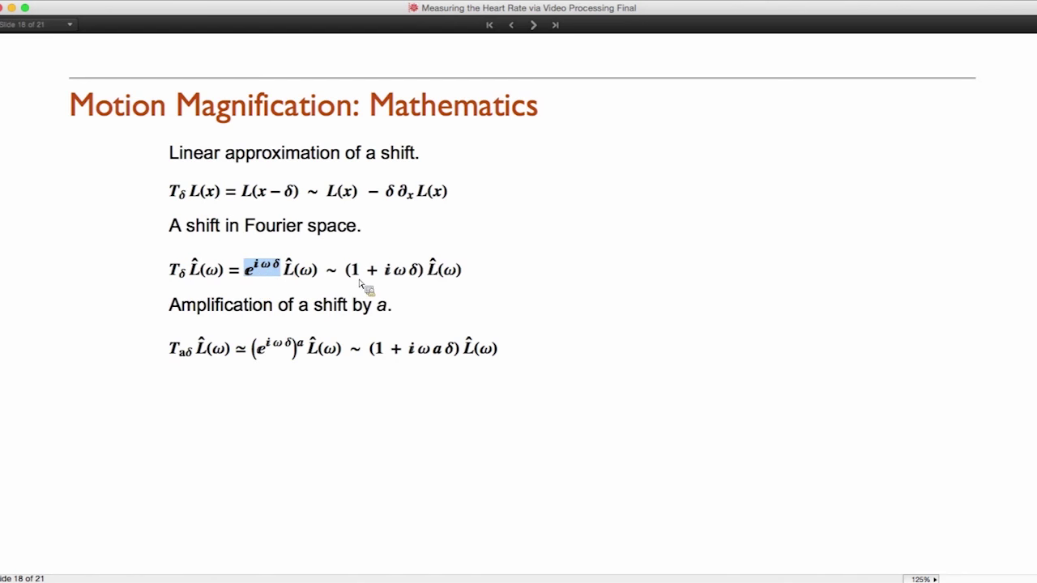
Highlight the Fourier shift and amplified linear terms, then advance to slide 19, Implementation
{"action": "left_click_drag", "start_coordinate": [349, 272], "coordinate": [477, 277]}
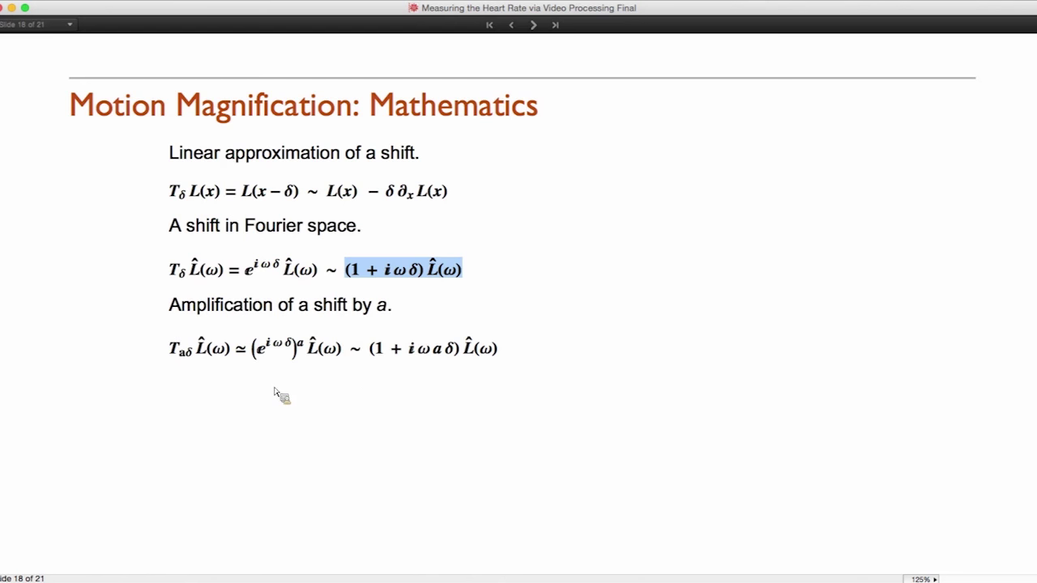
{"action": "left_click_drag", "start_coordinate": [183, 358], "coordinate": [187, 361]}
{"action": "double_click", "coordinate": [193, 359]}
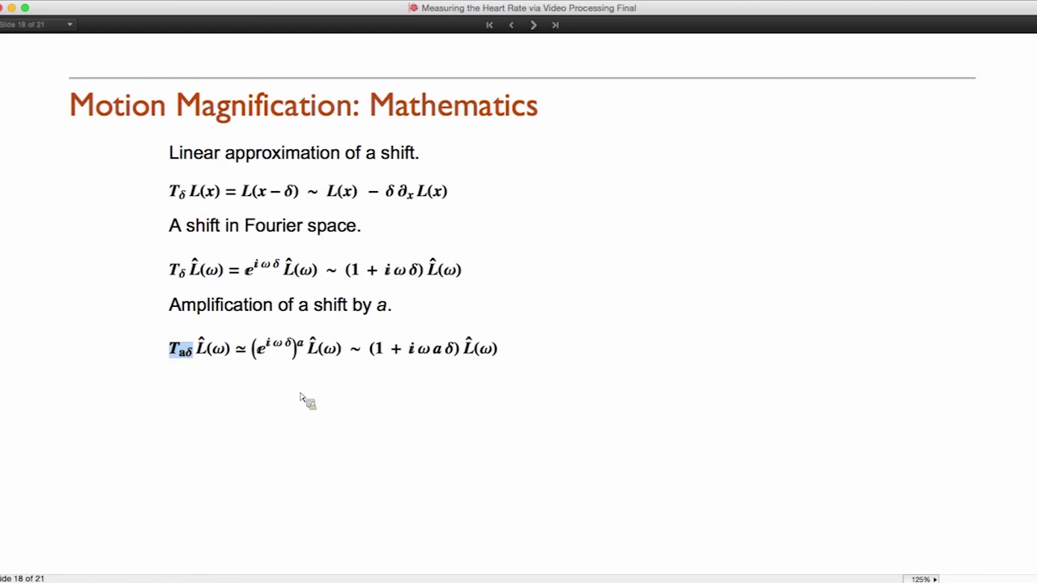
{"action": "double_click", "coordinate": [292, 347]}
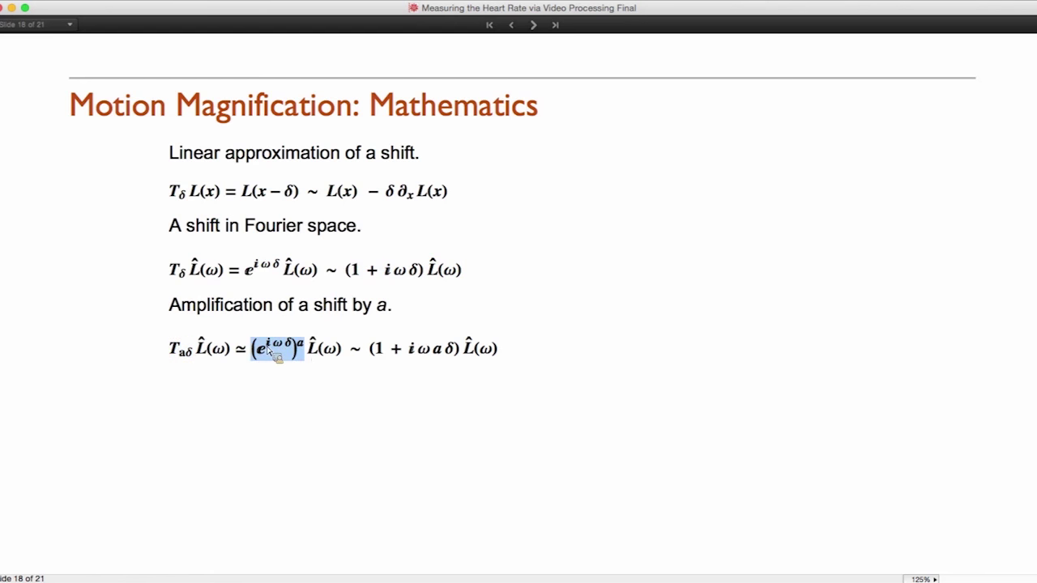
{"action": "left_click_drag", "start_coordinate": [269, 350], "coordinate": [371, 358]}
{"action": "double_click", "coordinate": [377, 350]}
{"action": "left_click", "coordinate": [449, 361]}
{"action": "double_click", "coordinate": [423, 356]}
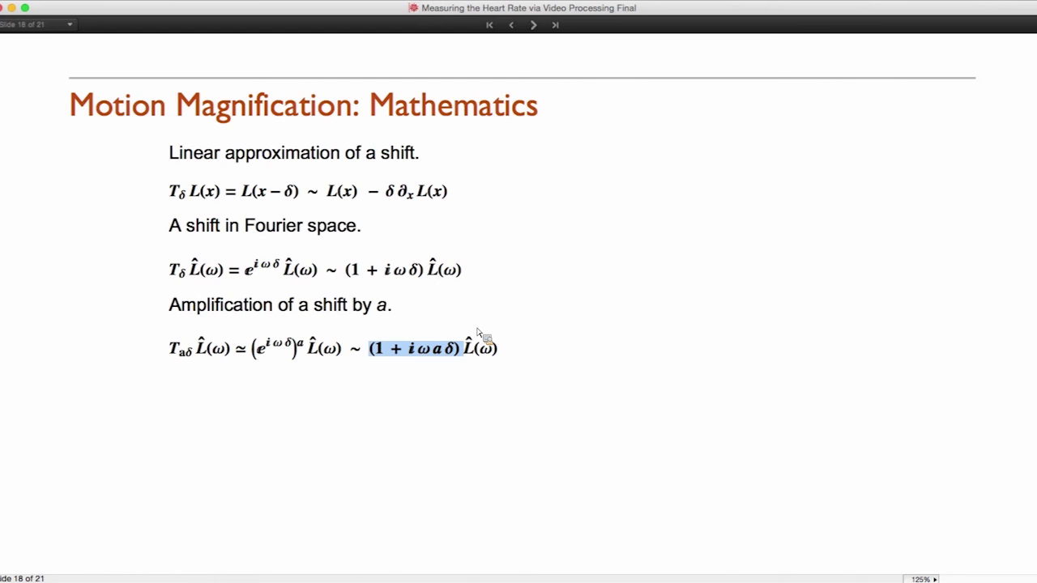
{"action": "left_click", "coordinate": [534, 25]}
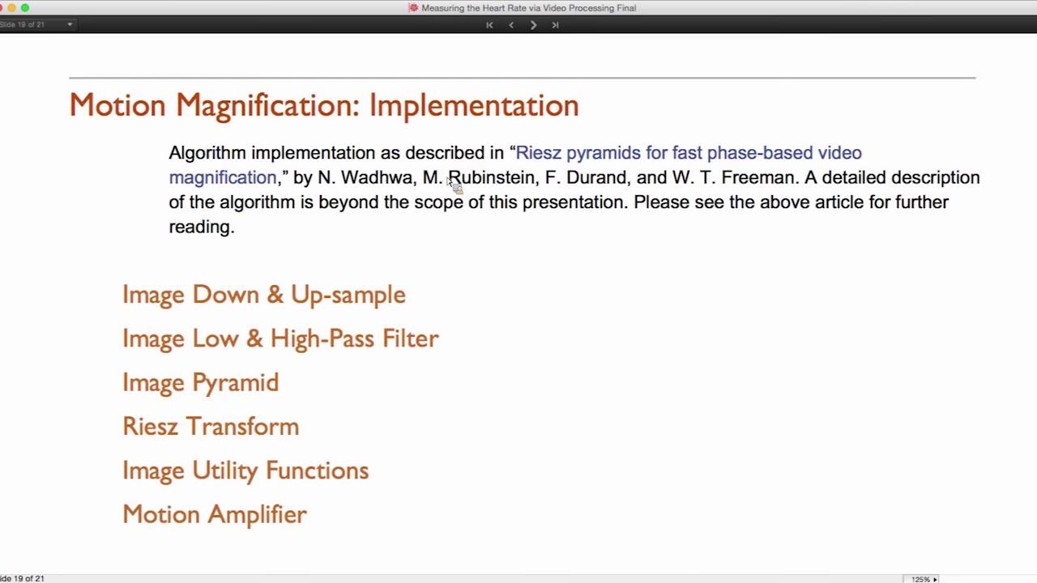
{"action": "mouse_move", "coordinate": [1032, 321]}
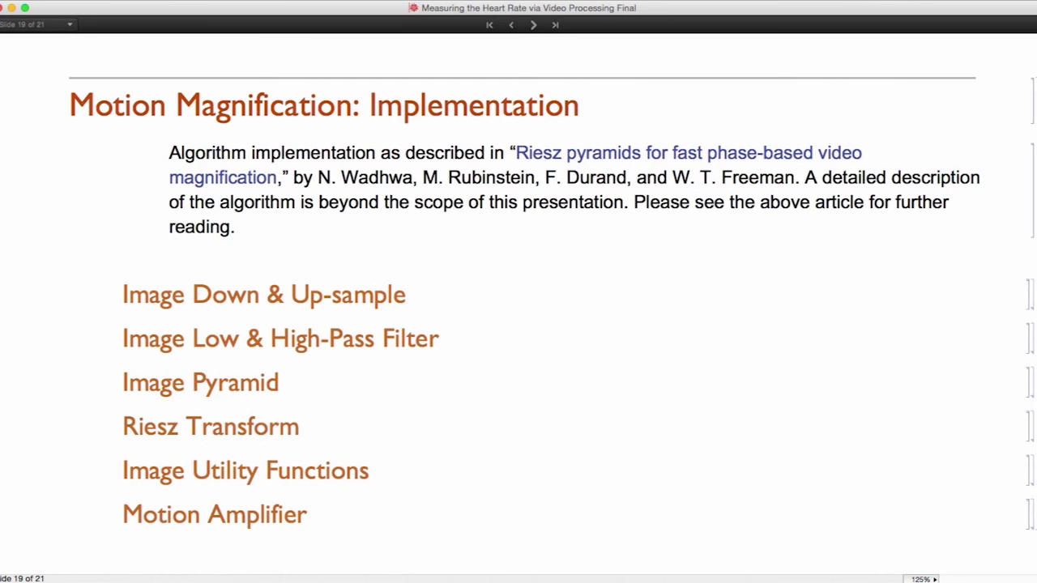
{"action": "double_click", "coordinate": [1031, 293]}
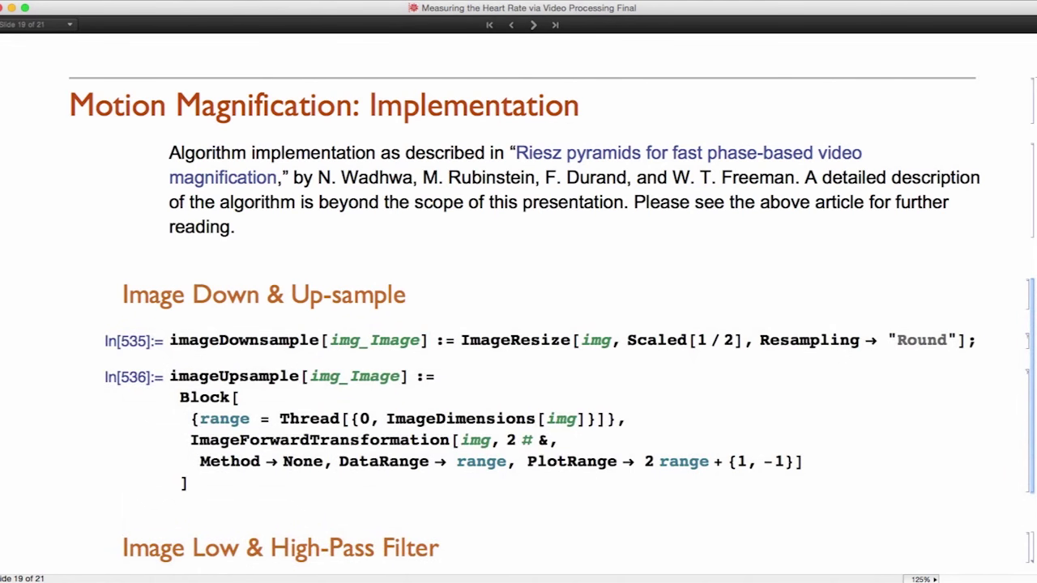
{"action": "double_click", "coordinate": [1033, 322]}
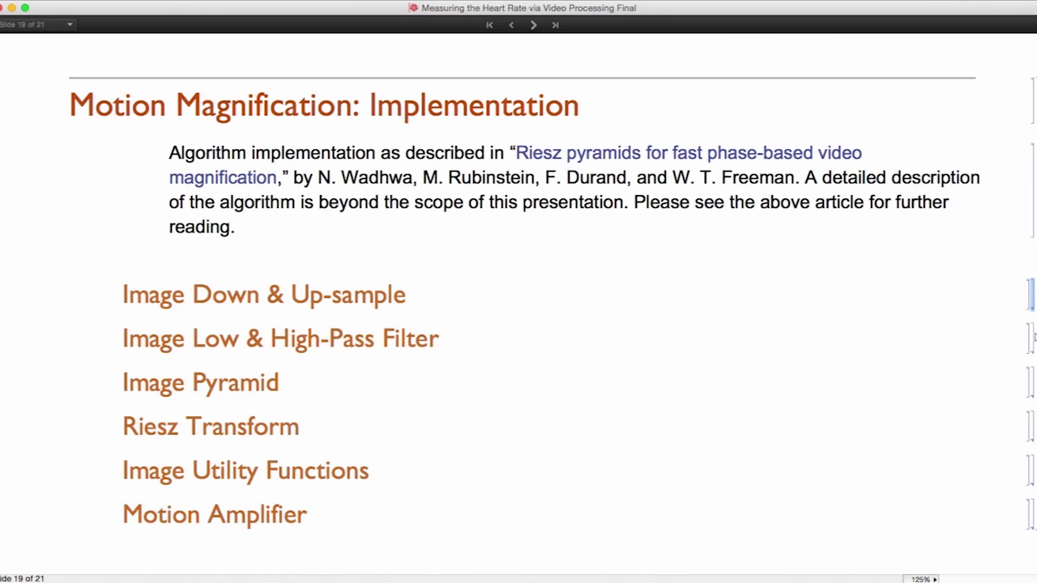
{"action": "scroll", "coordinate": [518, 324], "scroll_direction": "down", "scroll_amount": 5}
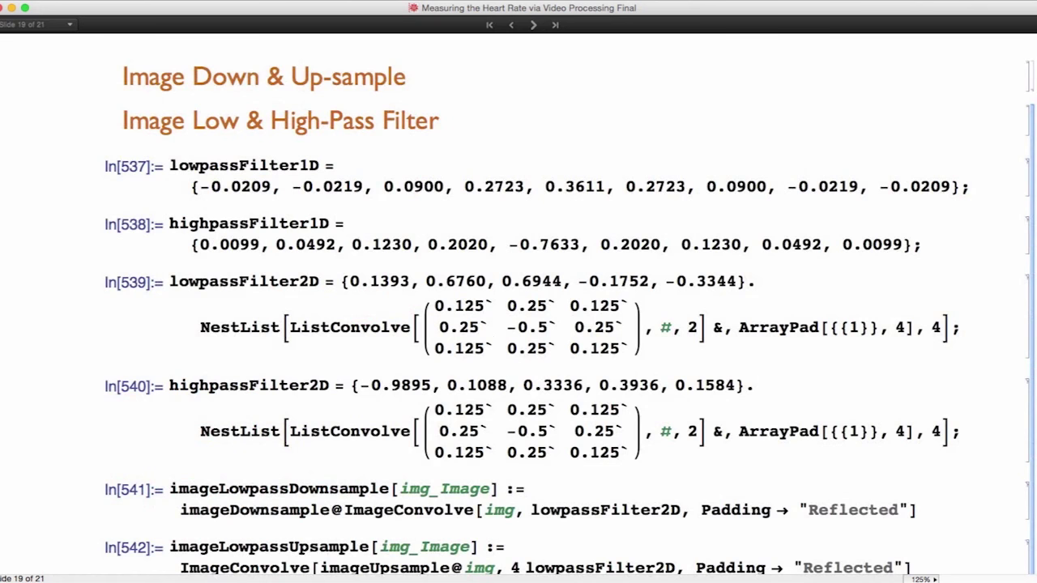
{"action": "double_click", "coordinate": [1033, 367]}
{"action": "double_click", "coordinate": [1033, 381]}
{"action": "scroll", "coordinate": [243, 320], "scroll_direction": "down", "scroll_amount": 4}
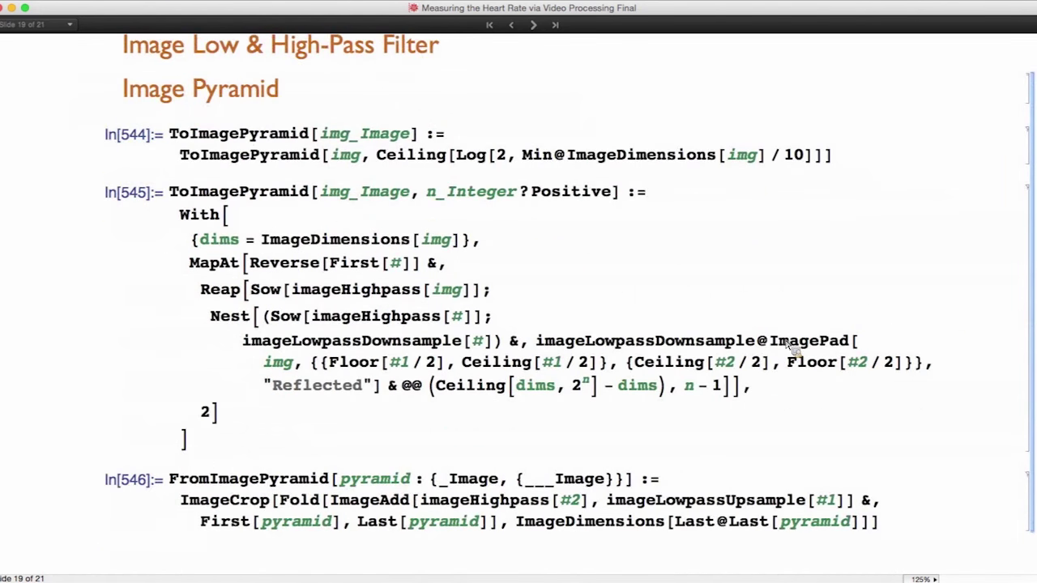
{"action": "scroll", "coordinate": [490, 417], "scroll_direction": "down", "scroll_amount": 1}
{"action": "double_click", "coordinate": [1035, 264]}
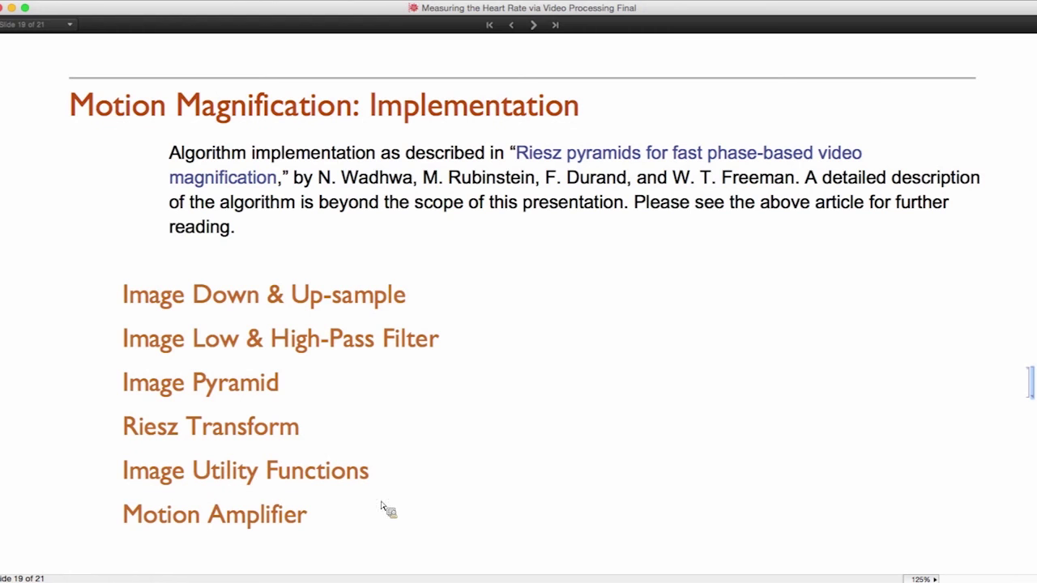
On the Image Pyramid slide, re-evaluate First@mov to show the first wrist frame
{"action": "left_click", "coordinate": [533, 25]}
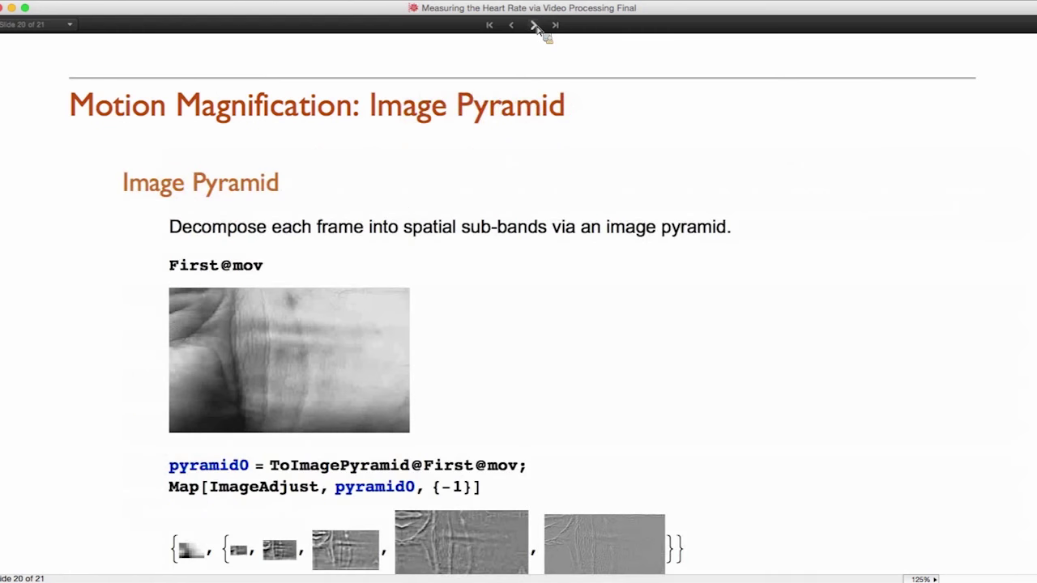
{"action": "left_click", "coordinate": [282, 280]}
{"action": "key", "text": "shift+Down"}
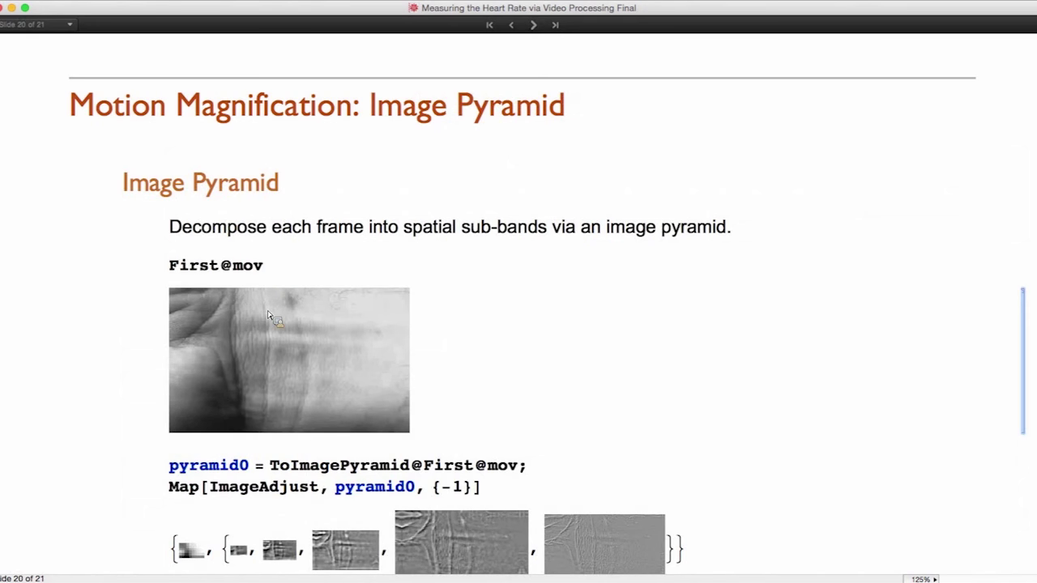
{"action": "key", "text": "BackSpace"}
{"action": "key", "text": "Up"}
{"action": "key", "text": "shift+Return"}
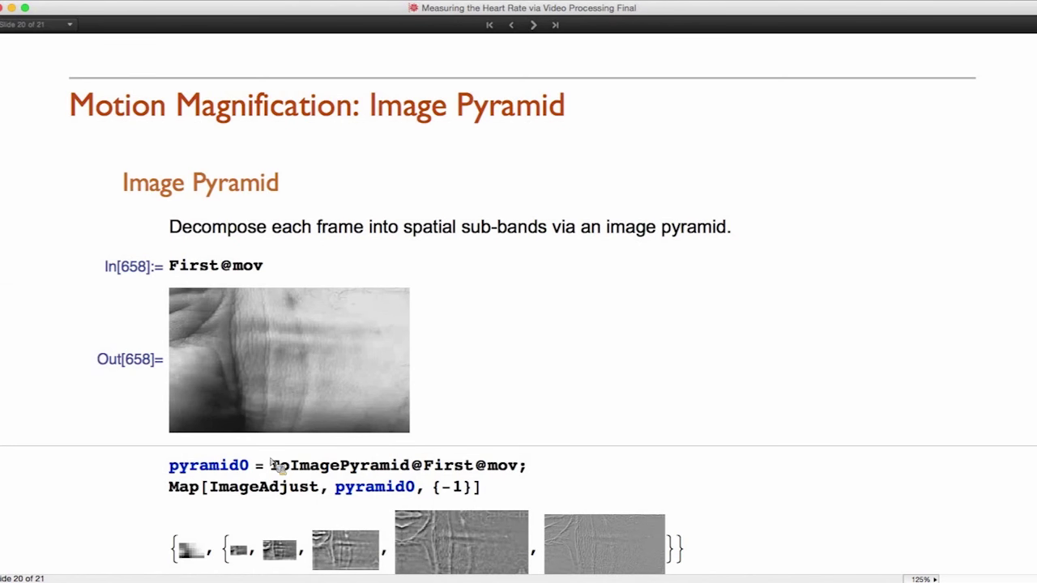
Highlight the ToImagePyramid function in the slide's code
{"action": "scroll", "coordinate": [292, 453], "scroll_direction": "down", "scroll_amount": 3}
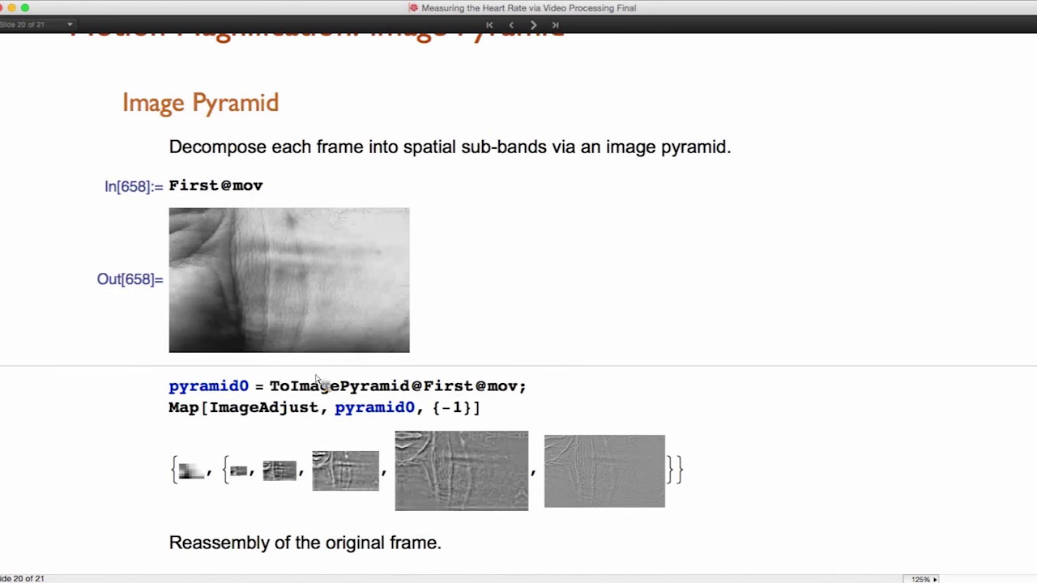
{"action": "left_click_drag", "start_coordinate": [274, 389], "coordinate": [430, 395]}
{"action": "scroll", "coordinate": [617, 467], "scroll_direction": "down", "scroll_amount": 3}
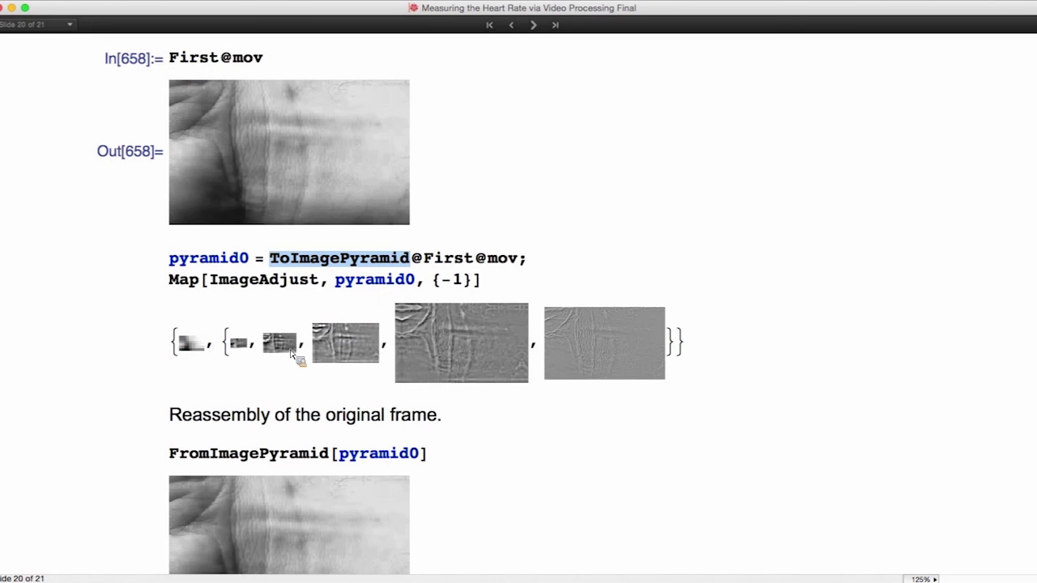
Run the pyramid0 decomposition and FromImagePyramid reassembly of the first wrist frame
{"action": "left_click", "coordinate": [535, 276]}
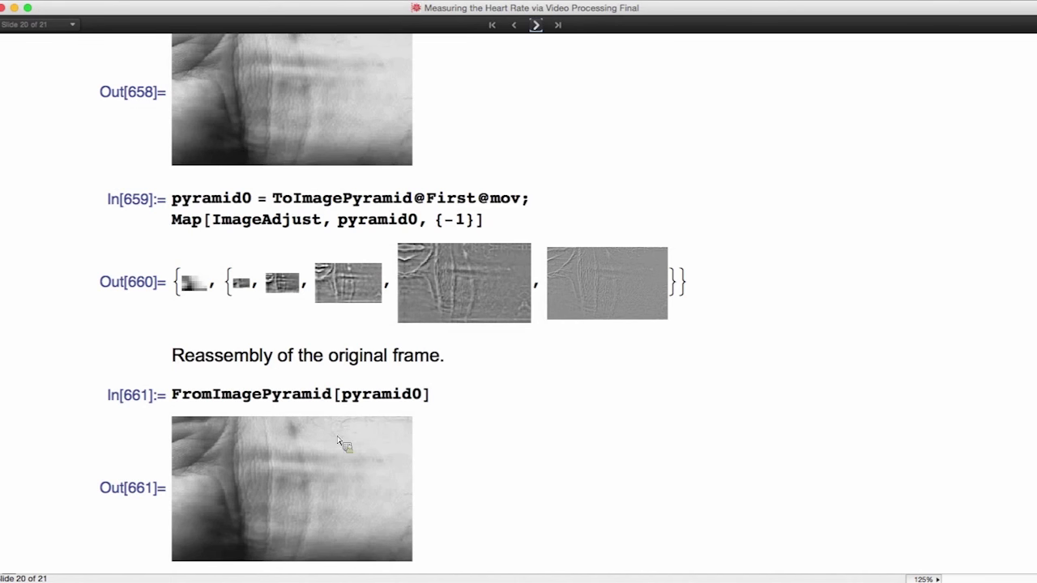
Advance to slide 21 and evaluate the temporalFilter bandpass definition
{"action": "key", "text": "Right"}
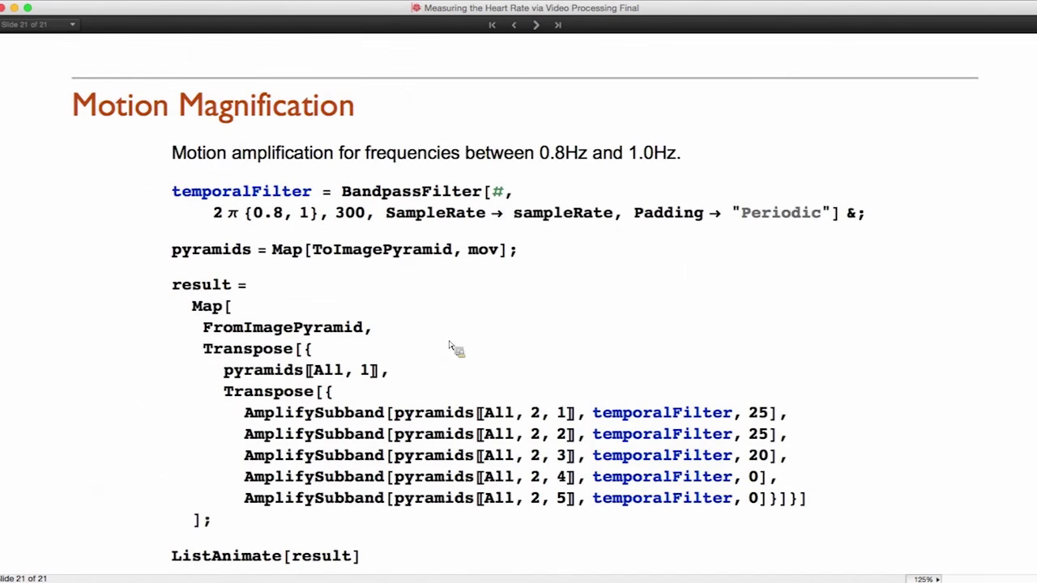
{"action": "double_click", "coordinate": [218, 195]}
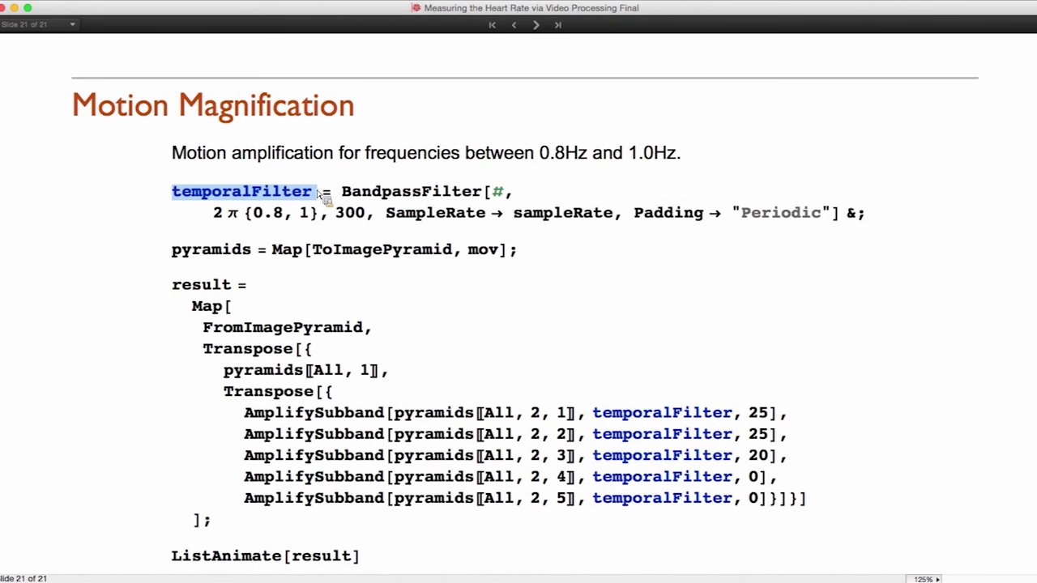
{"action": "key", "text": "shift+Return"}
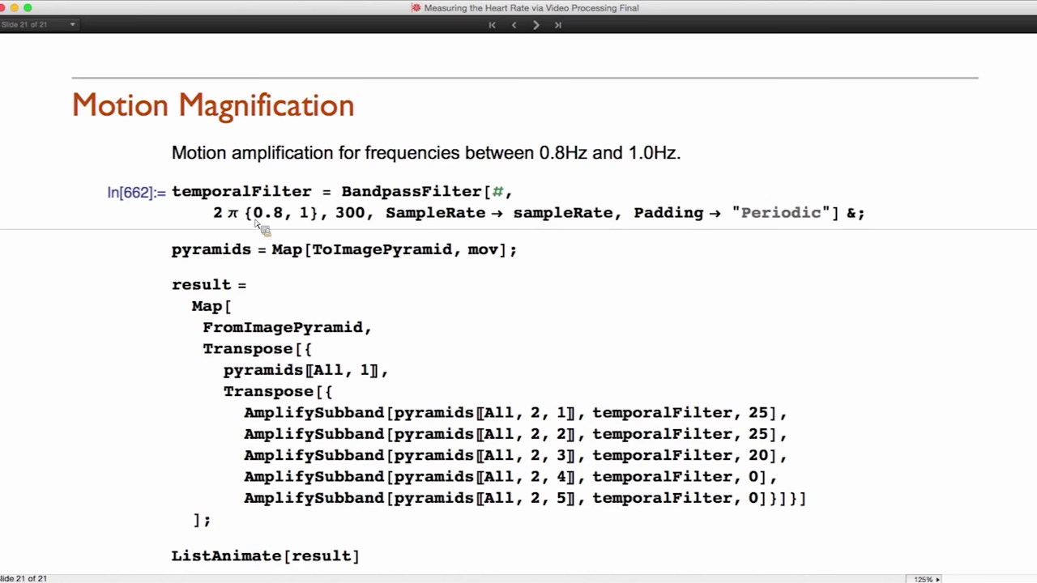
Highlight the 0.8–1 Hz band, per-frame pyramid building, AmplifySubband calls and FromImagePyramid reassembly
{"action": "left_click_drag", "start_coordinate": [255, 220], "coordinate": [312, 219]}
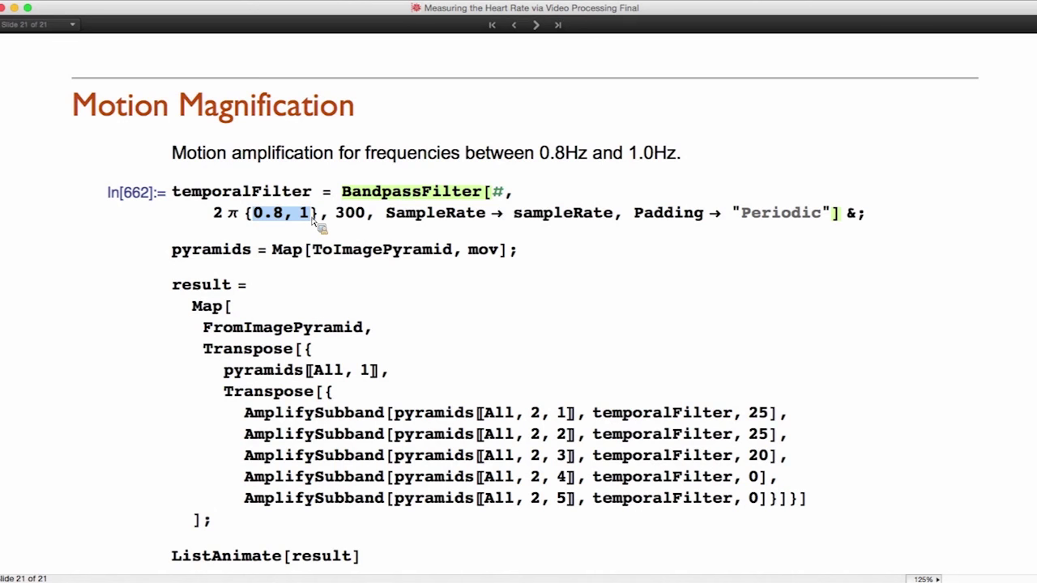
{"action": "double_click", "coordinate": [260, 194]}
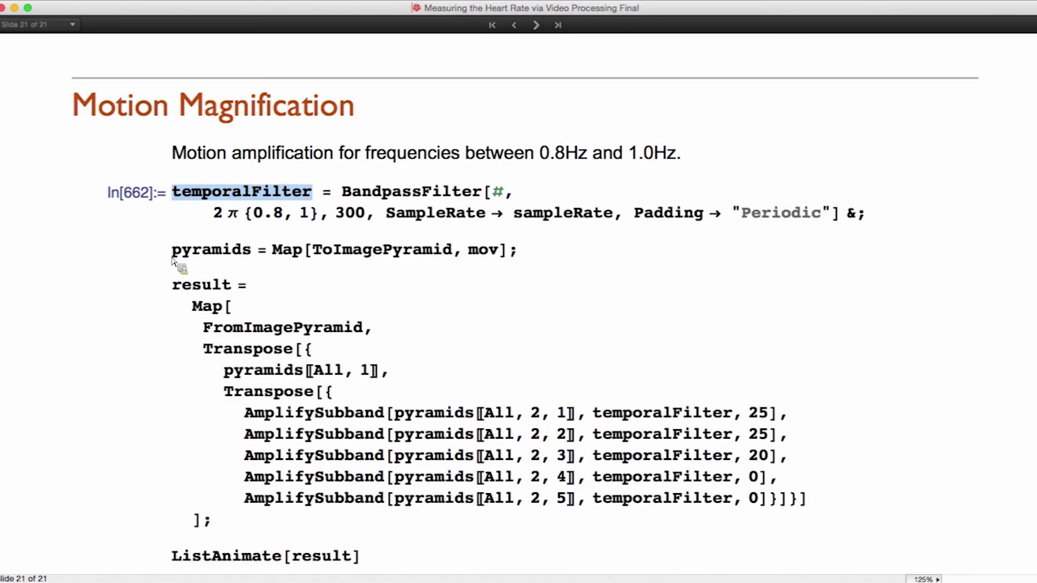
{"action": "left_click_drag", "start_coordinate": [172, 259], "coordinate": [494, 260]}
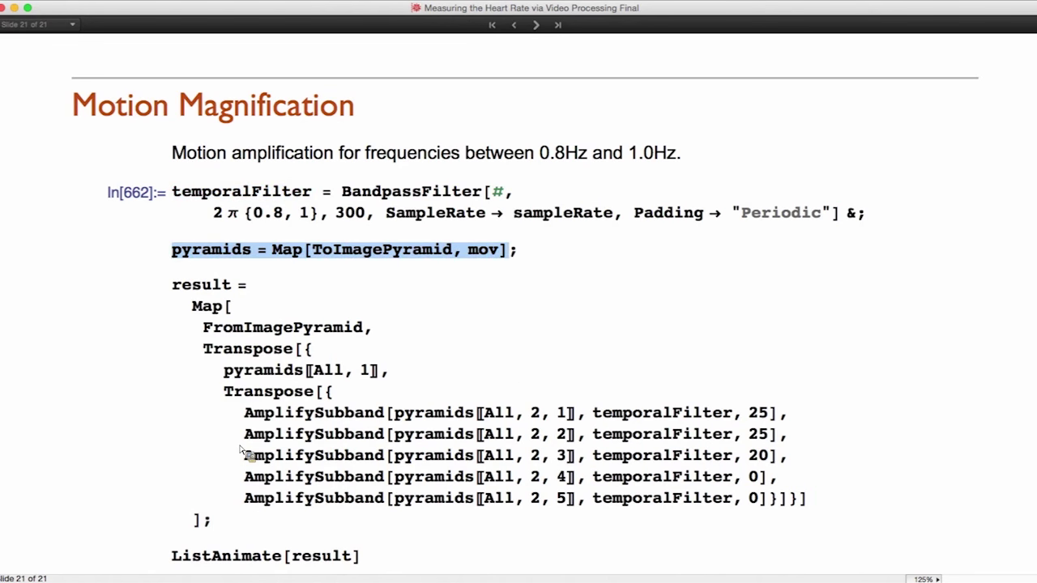
{"action": "left_click_drag", "start_coordinate": [244, 442], "coordinate": [366, 447]}
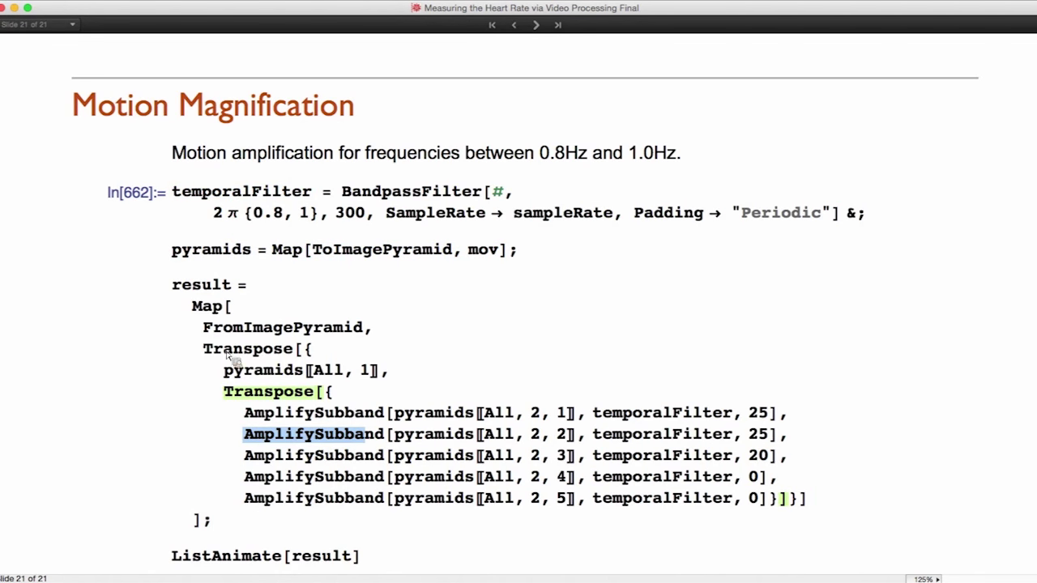
{"action": "double_click", "coordinate": [211, 335]}
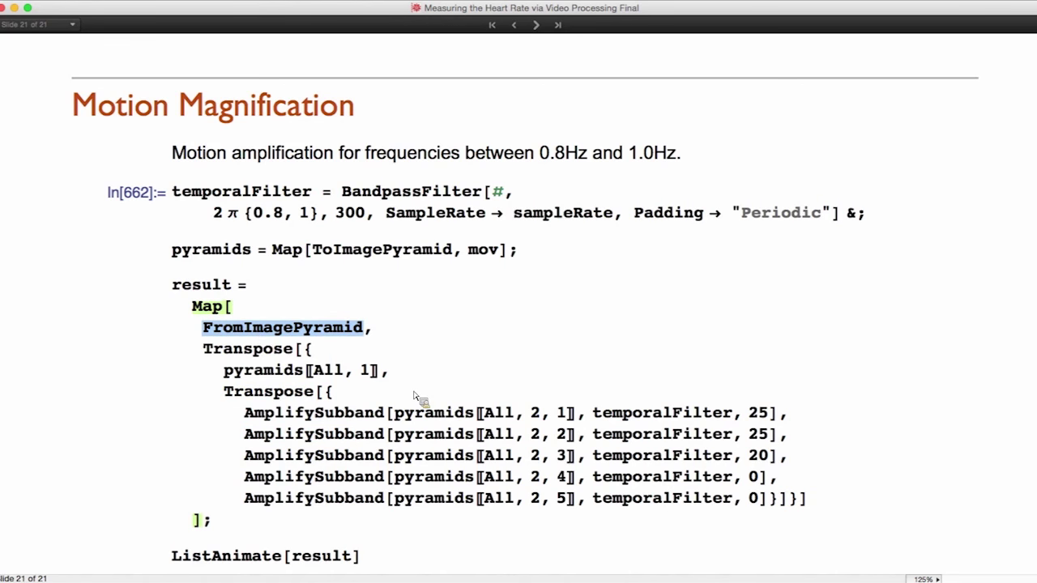
{"action": "scroll", "coordinate": [417, 405], "scroll_direction": "down", "scroll_amount": 1}
Scroll down to the ListAnimate panel playing the motion-amplified grayscale wrist video
{"action": "scroll", "coordinate": [417, 412], "scroll_direction": "down", "scroll_amount": 3}
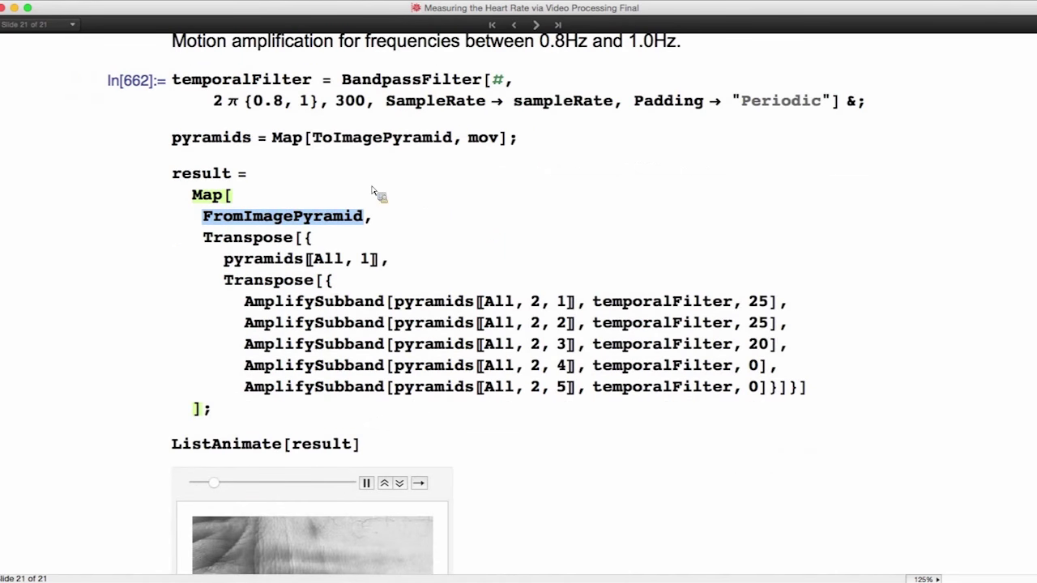
{"action": "scroll", "coordinate": [405, 243], "scroll_direction": "down", "scroll_amount": 4}
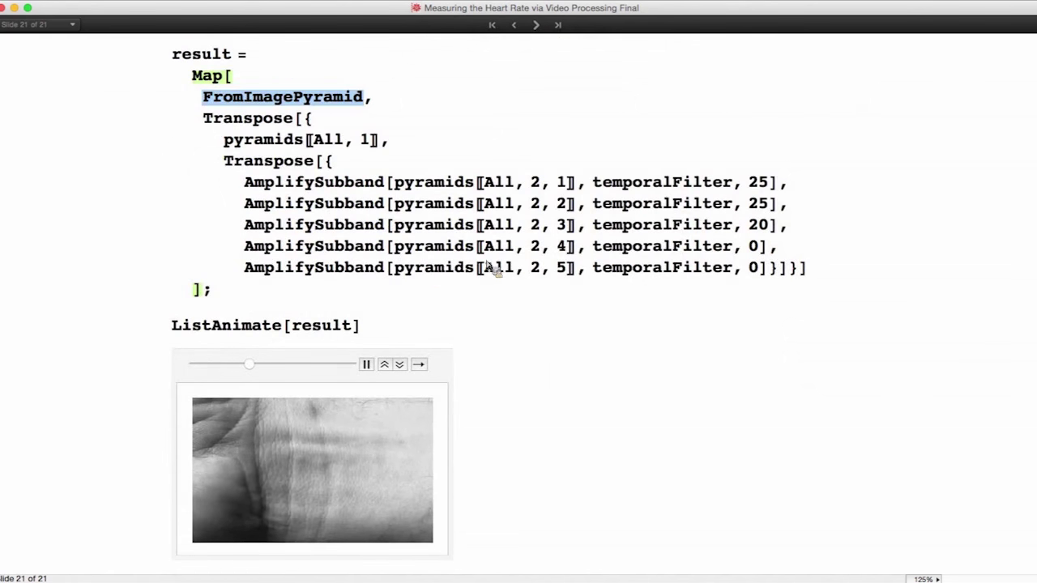